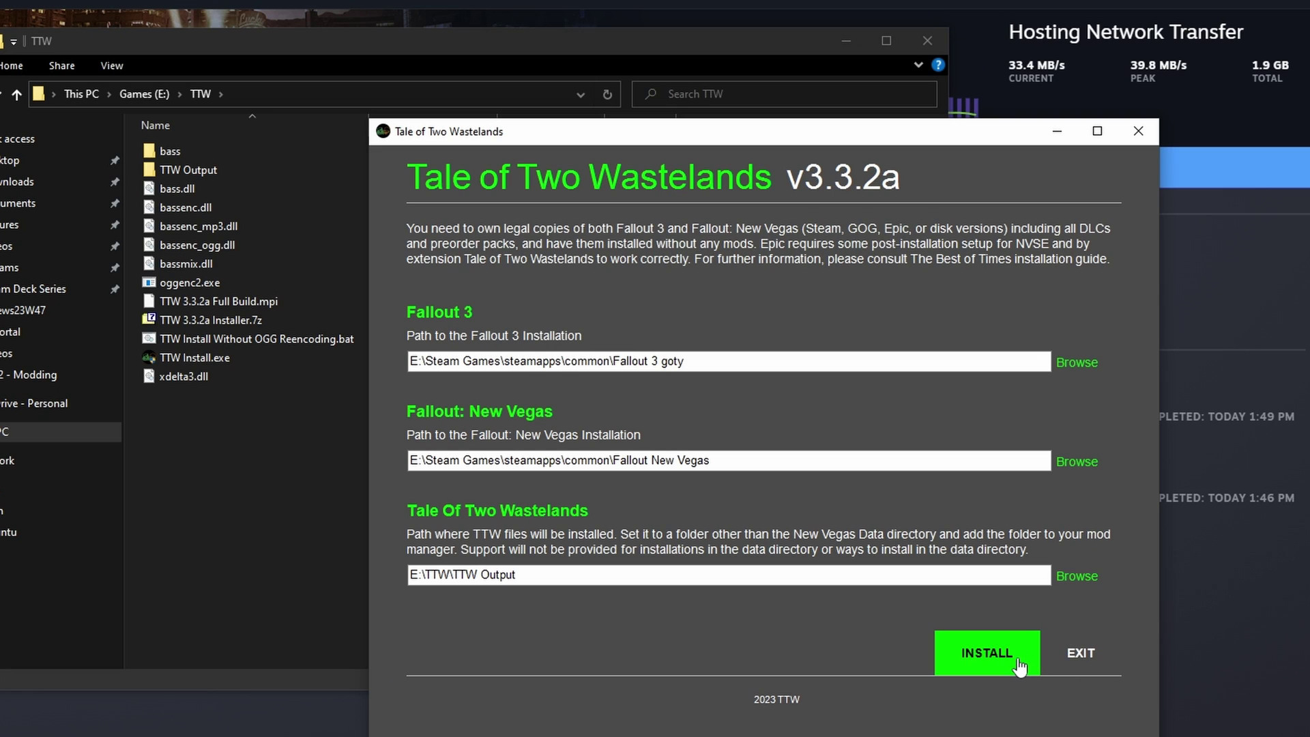
# Start the Tale of Two Wastelands installation into E:\TTW\TTW Output, dismissing the error and launching it again
pyautogui.click(1017, 659)
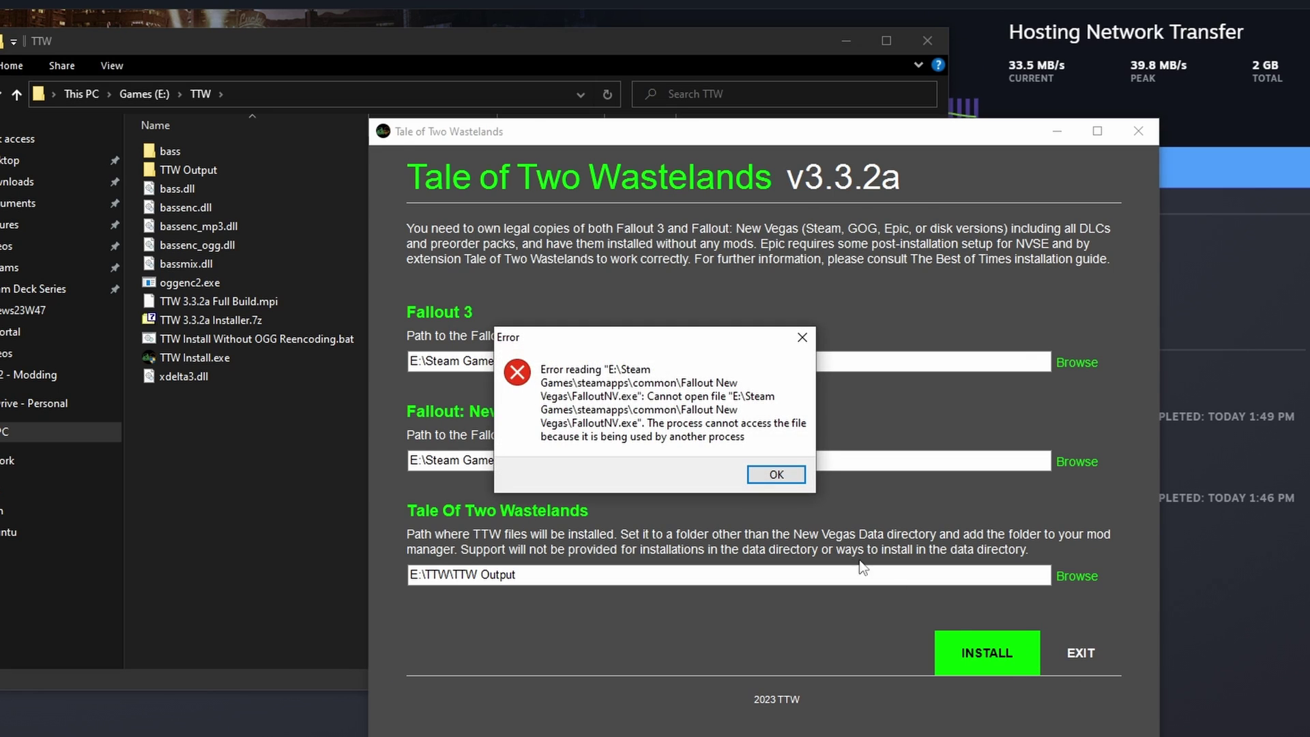
pyautogui.click(776, 475)
pyautogui.click(737, 20)
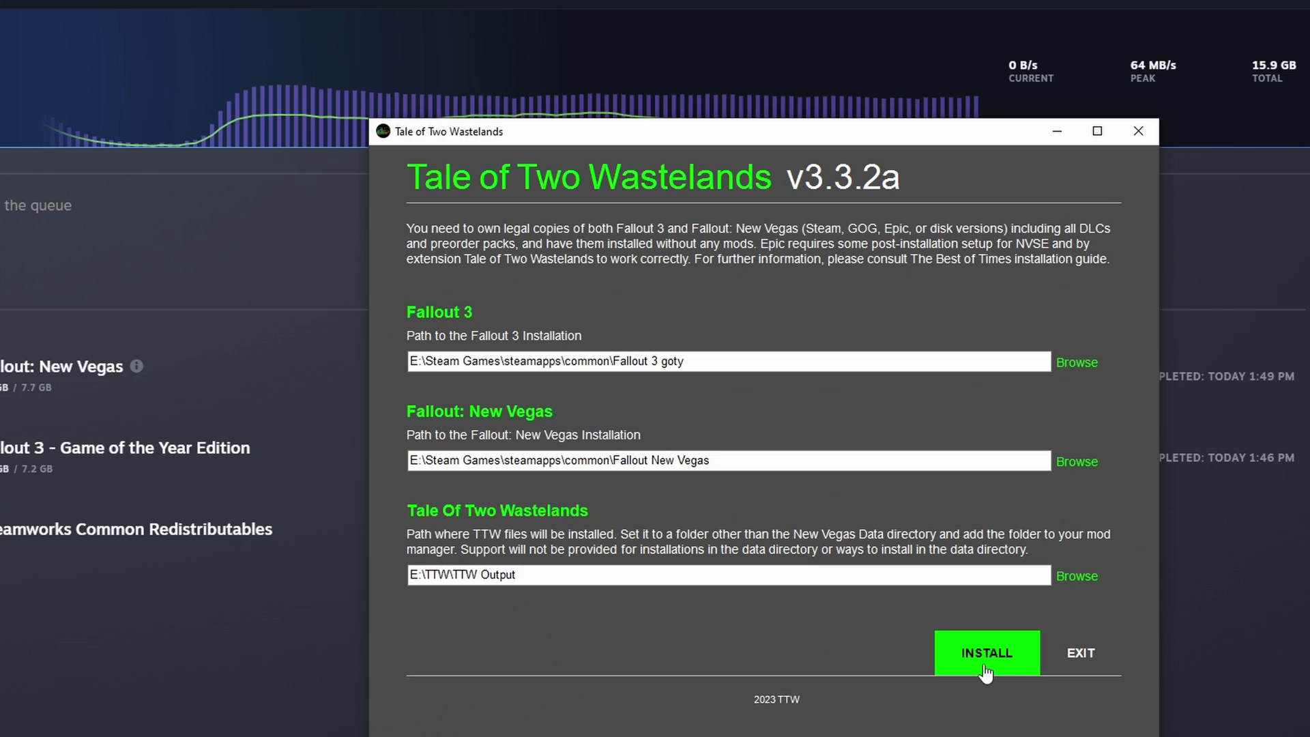
pyautogui.click(989, 655)
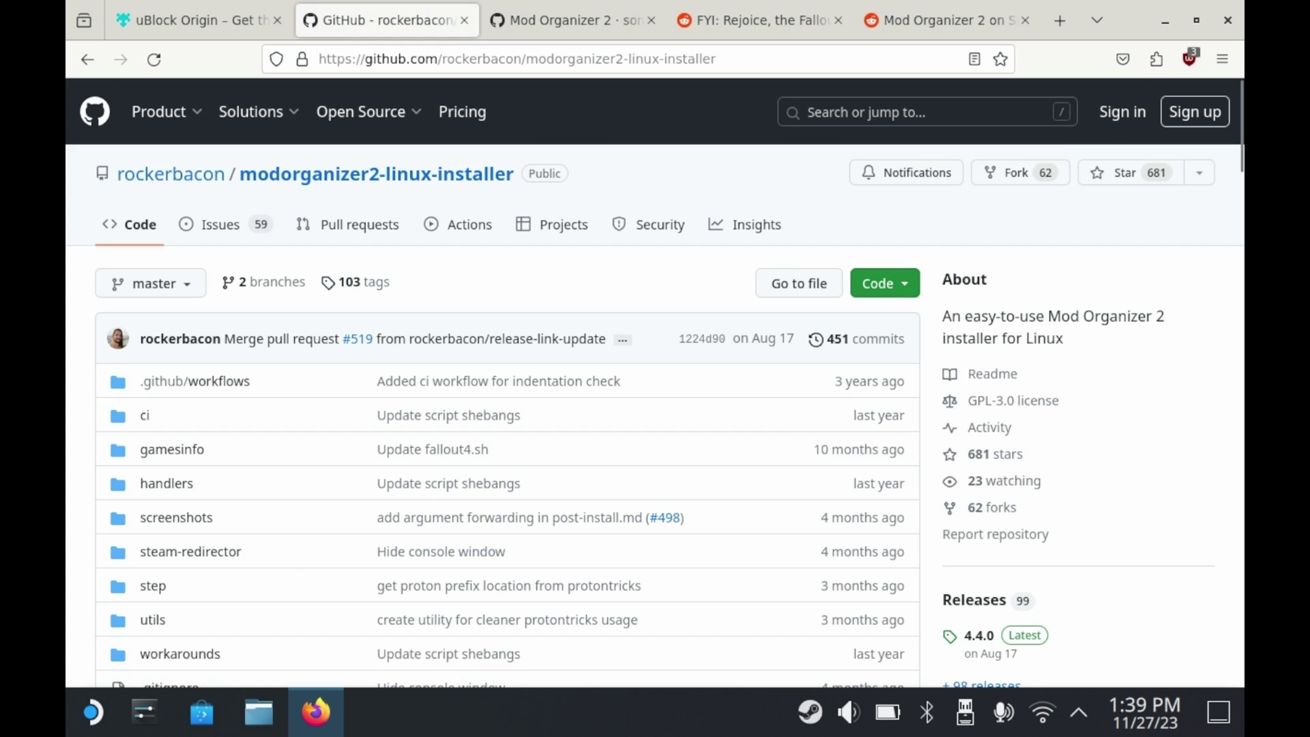
# Open the 4.4.0 release page of the modorganizer2-linux-installer repository
pyautogui.scroll(-5, 979, 425)
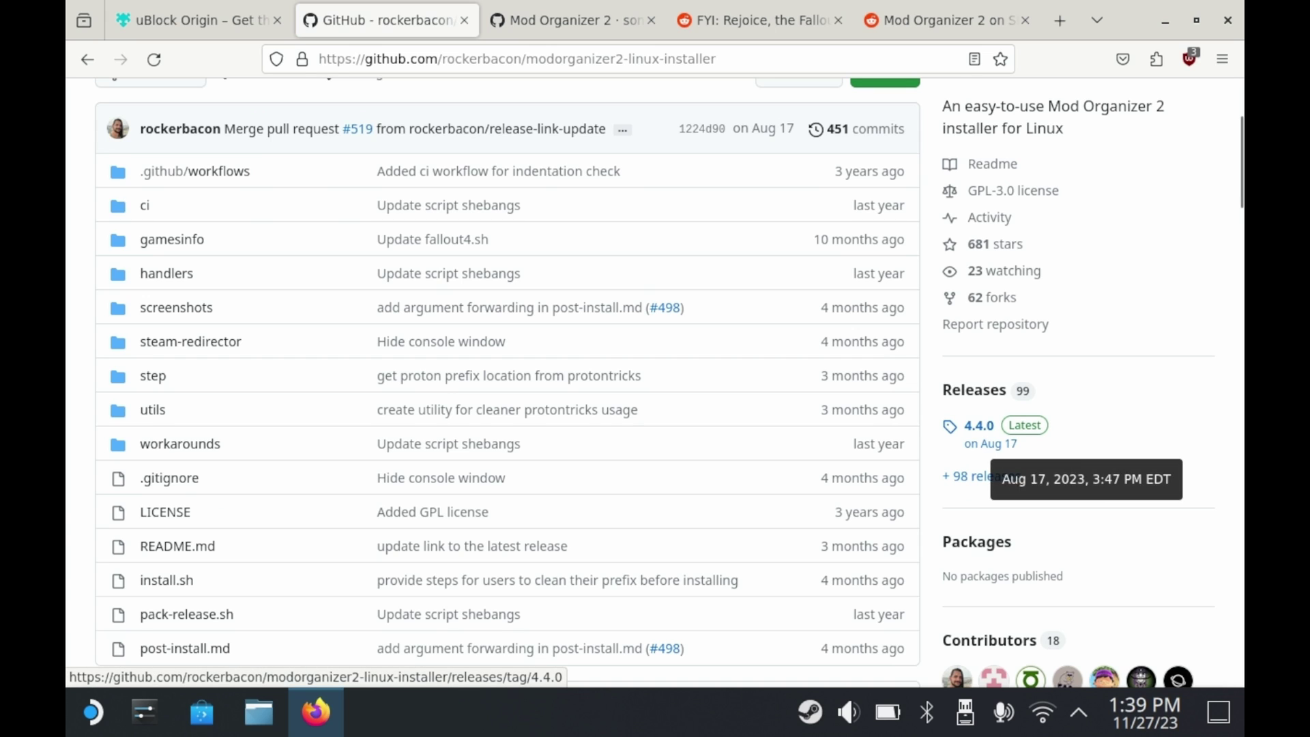
pyautogui.click(979, 425)
pyautogui.scroll(-5, 655, 382)
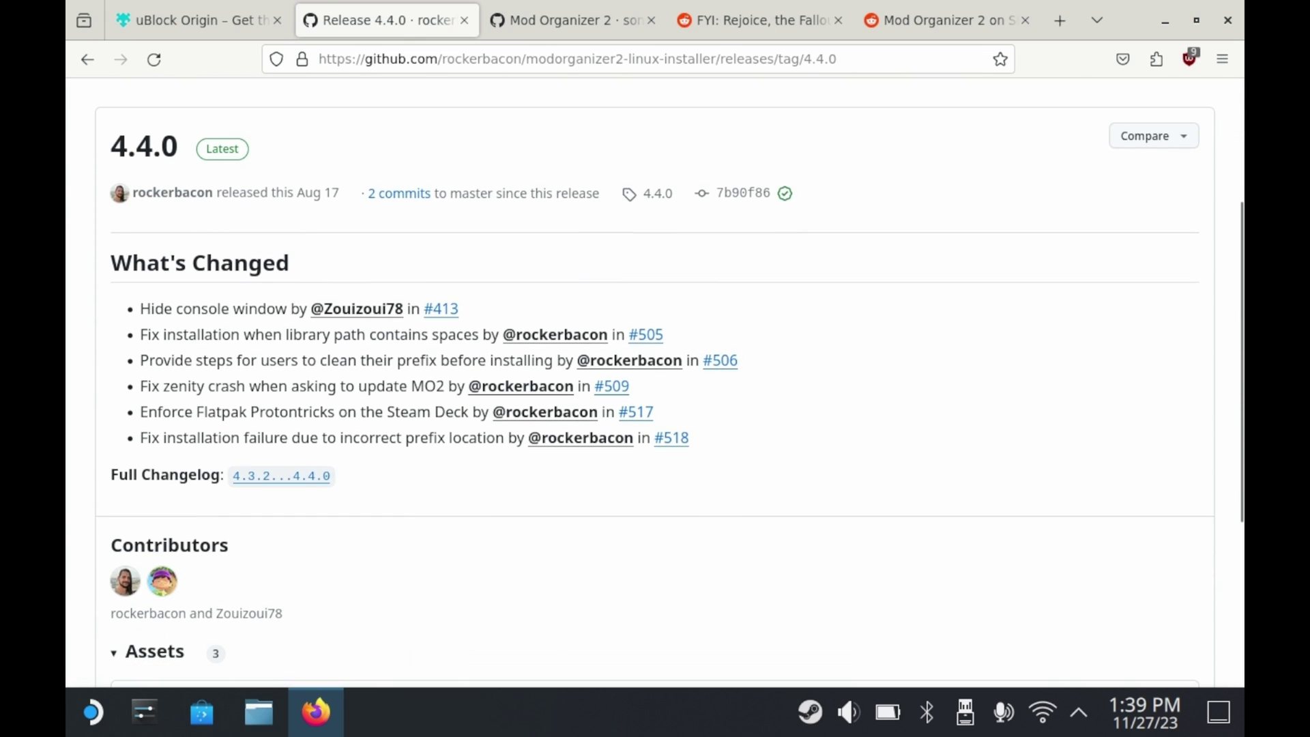
# Review the What's Changed list of the 4.4.0 release
pyautogui.tripleClick(445, 309)
pyautogui.moveTo(445, 308); pyautogui.dragTo(201, 334)
pyautogui.tripleClick(203, 308)
pyautogui.tripleClick(202, 308)
pyautogui.tripleClick(221, 412)
pyautogui.tripleClick(202, 438)
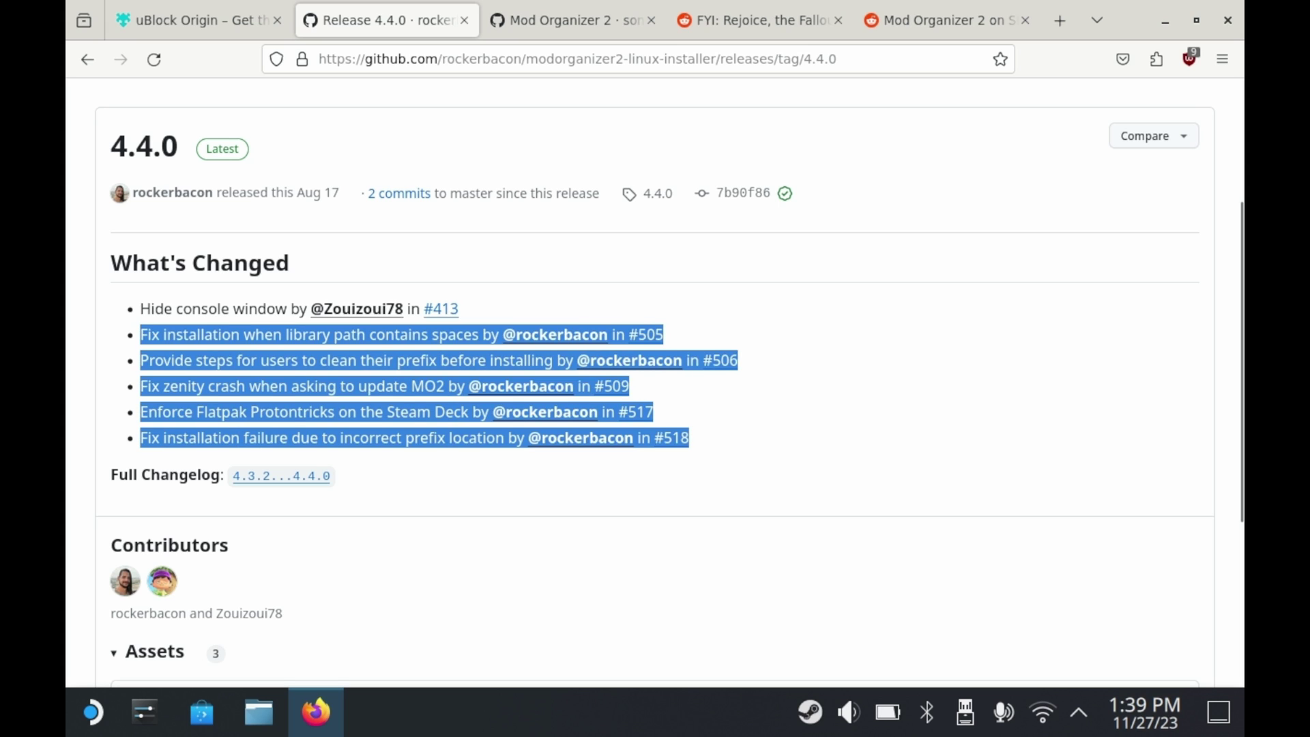
pyautogui.click(202, 334)
# Download mo2installer-4.4.0.tar.gz from the release's assets
pyautogui.scroll(3, 653, 382)
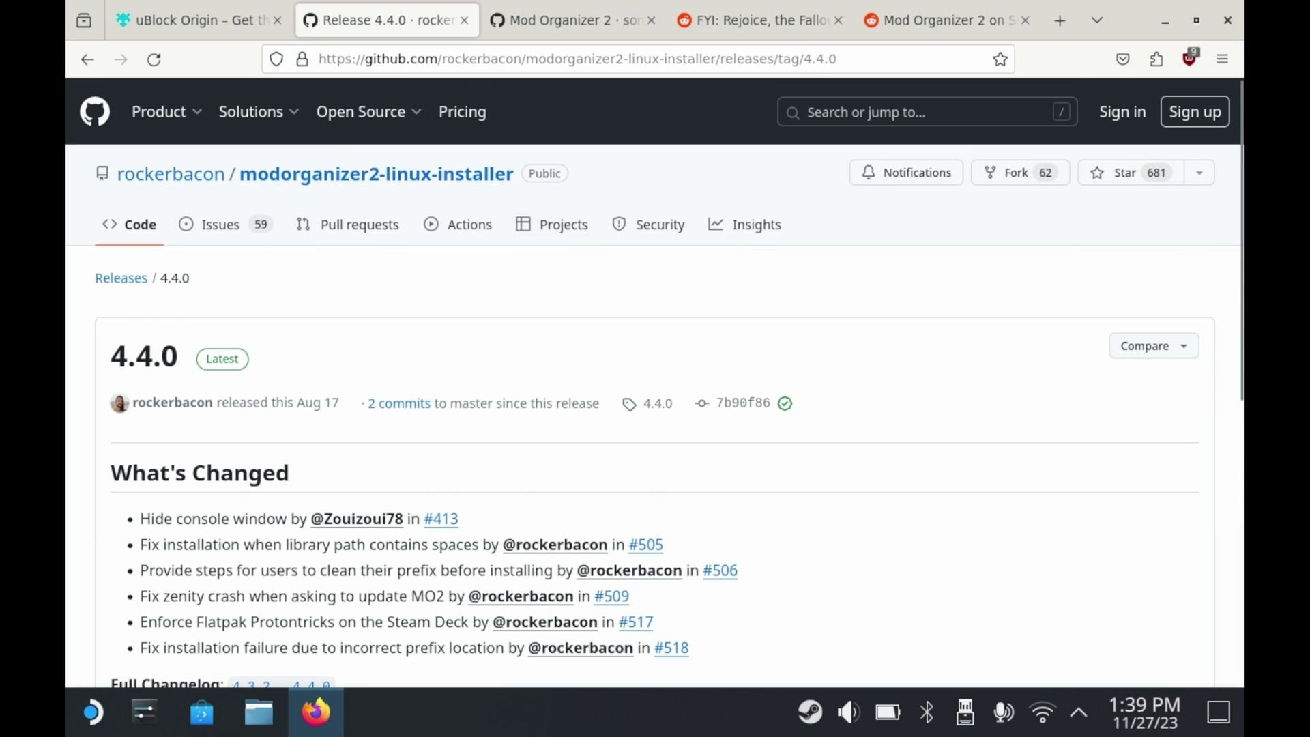
pyautogui.scroll(-5, 218, 413)
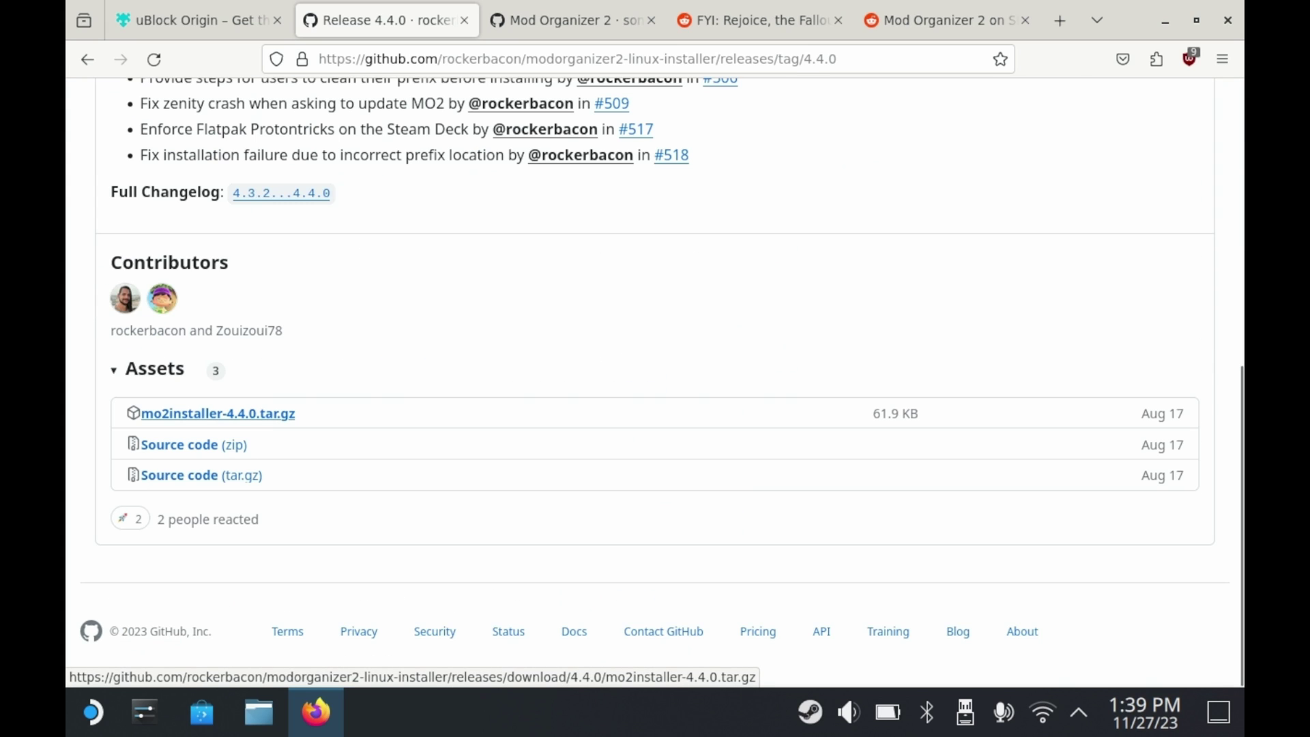
pyautogui.click(218, 414)
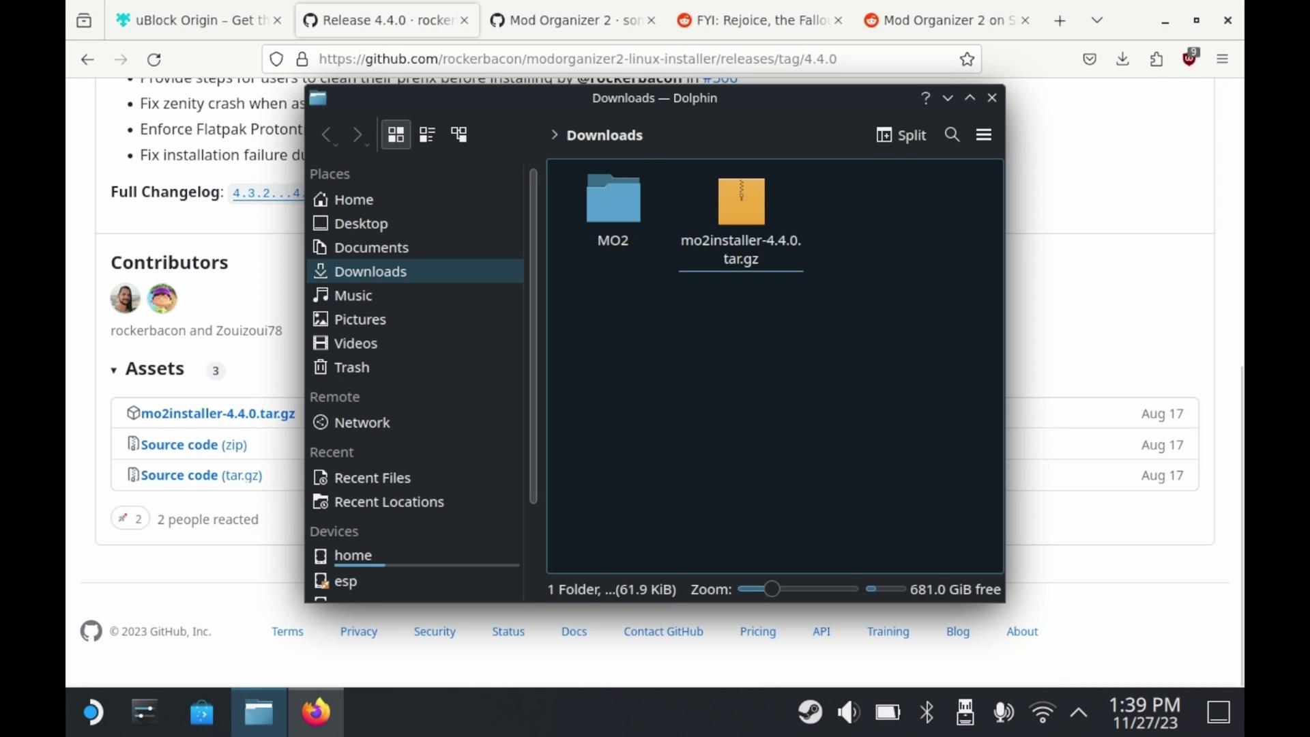
# Open the Steam library and check the games stored on the MicroSD card in the Storage settings
pyautogui.rightClick(811, 712)
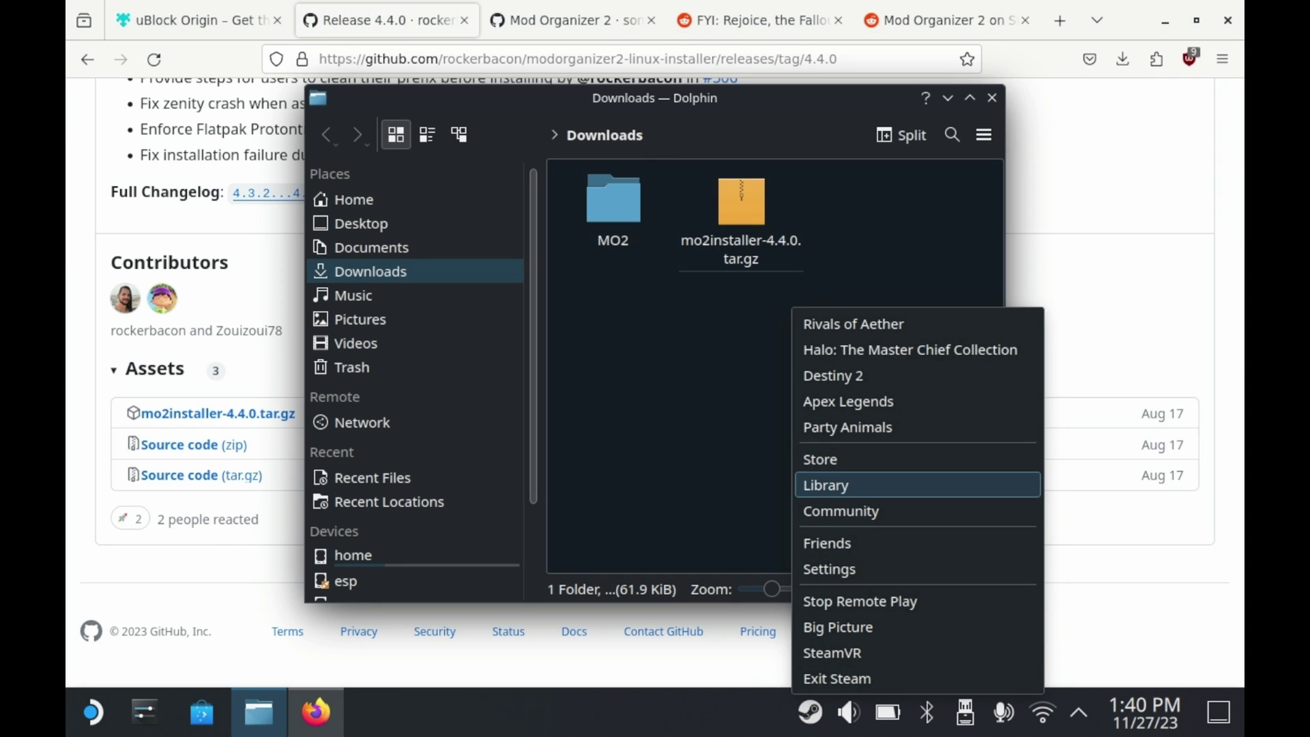
pyautogui.click(846, 484)
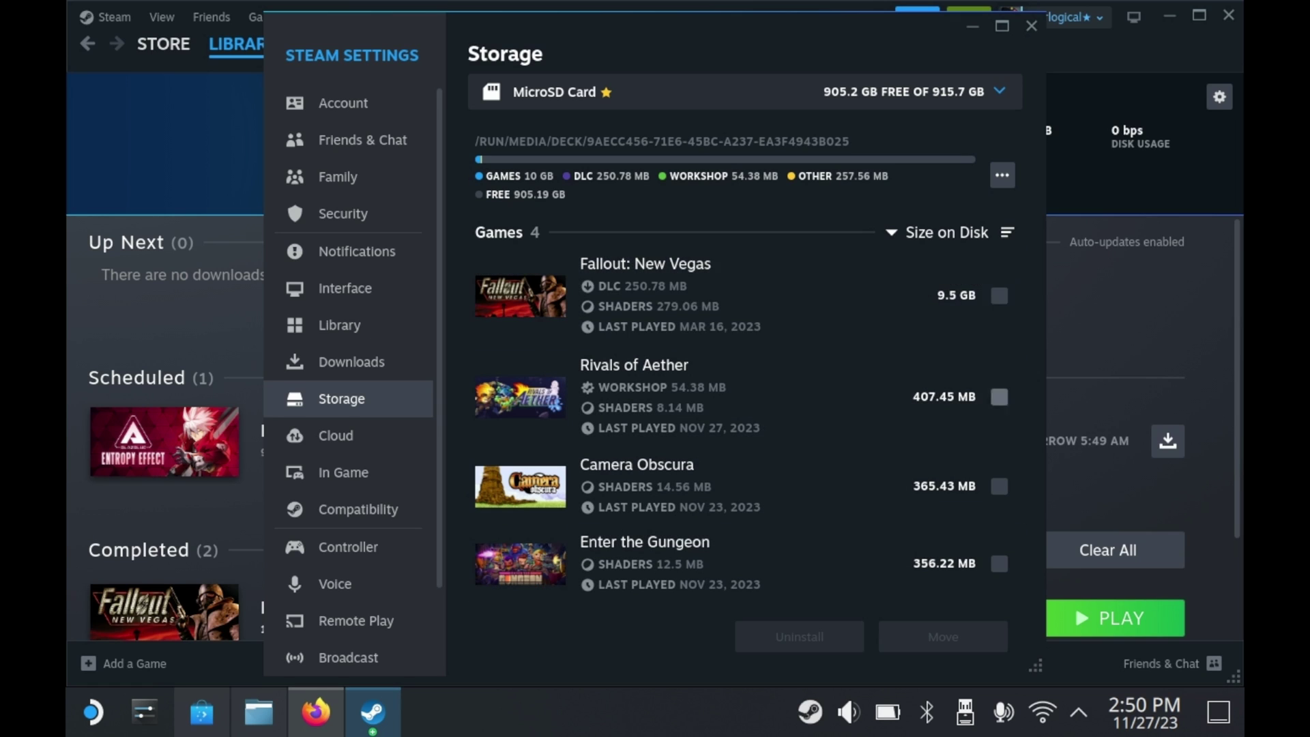
pyautogui.click(1031, 26)
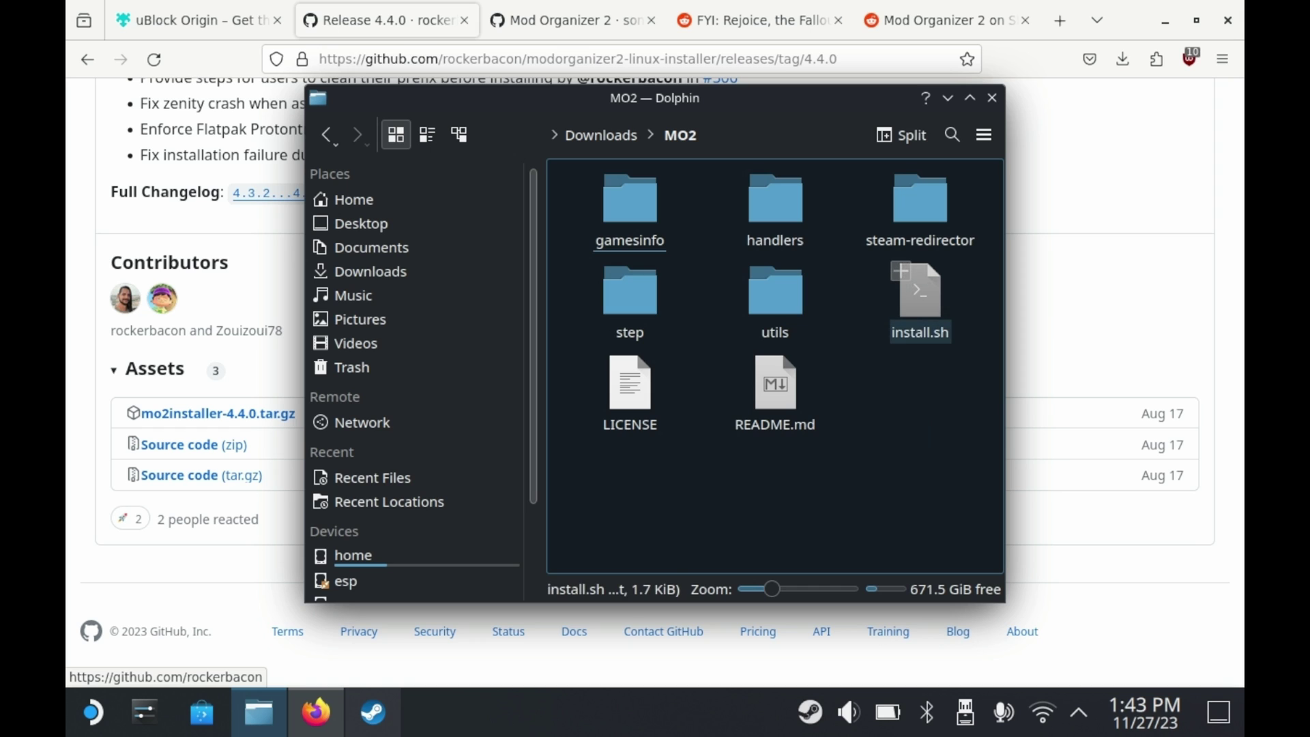
# Check the executable permission of install.sh in the MO2 folder without changing it, and launch the script
pyautogui.rightClick(929, 300)
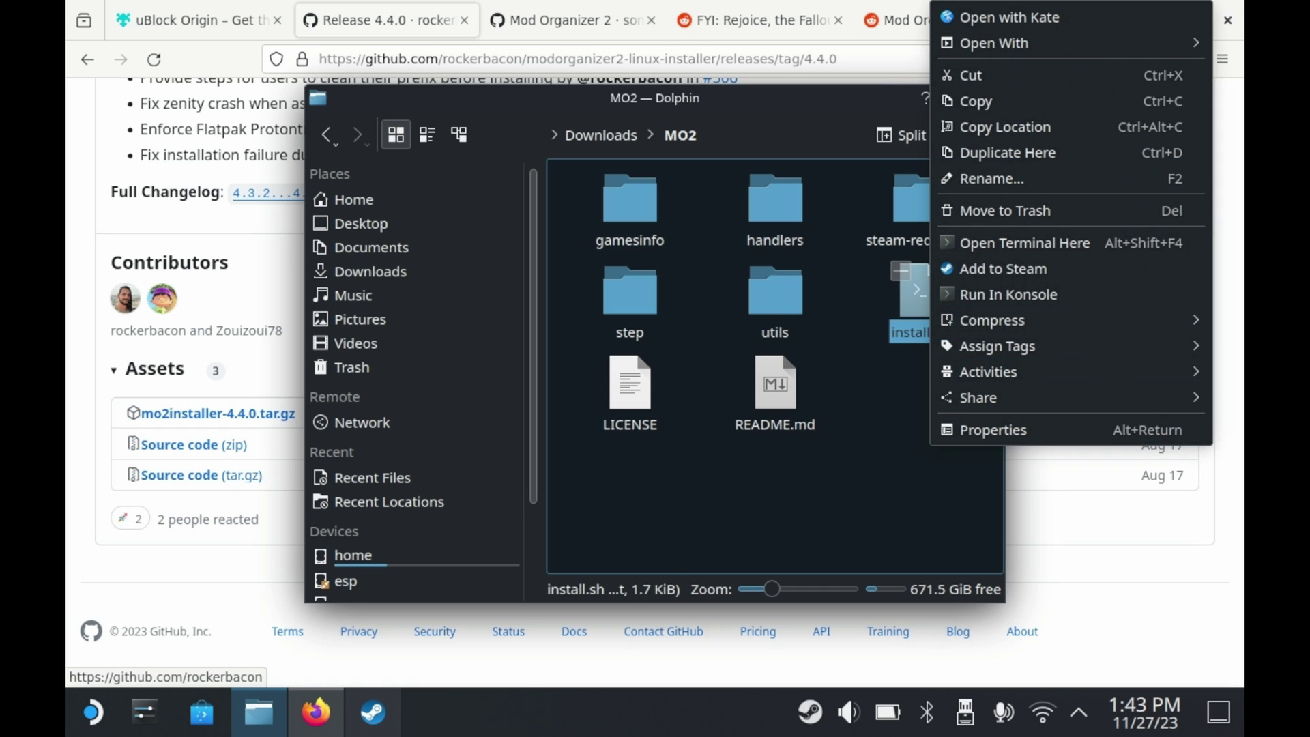
pyautogui.click(993, 430)
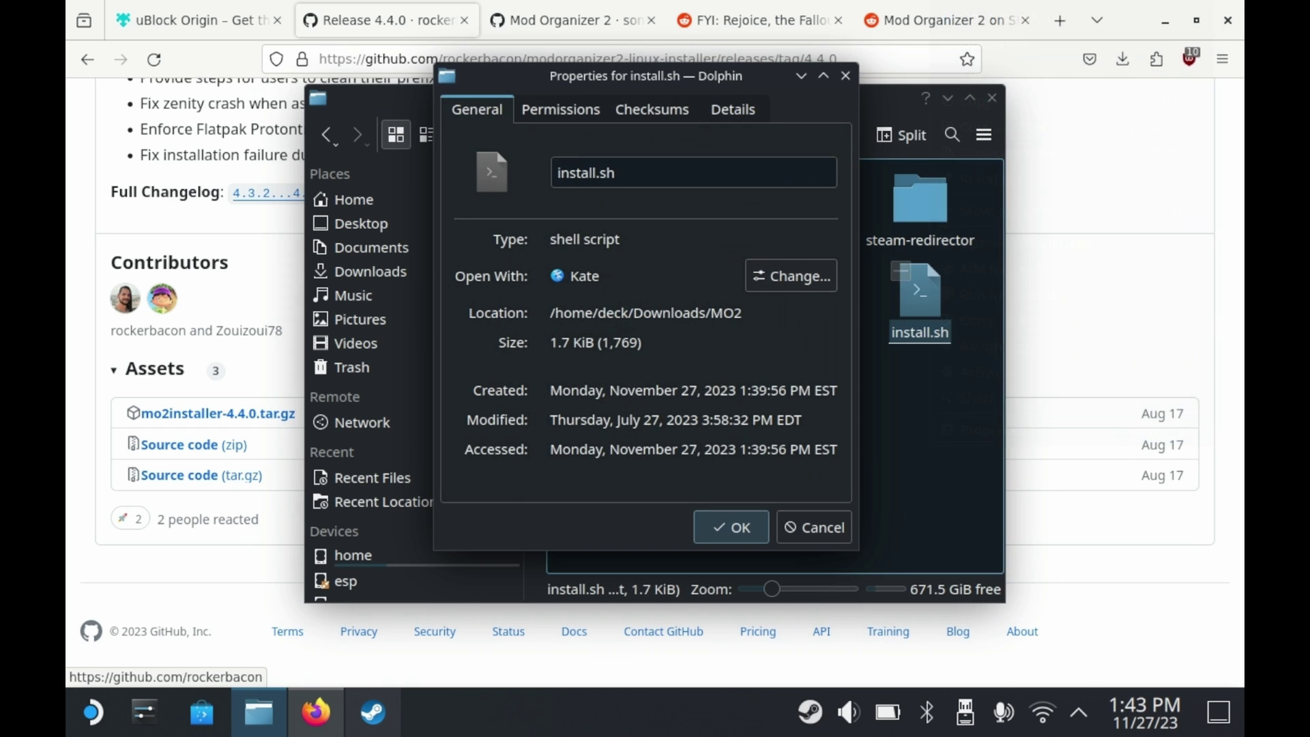
pyautogui.click(560, 110)
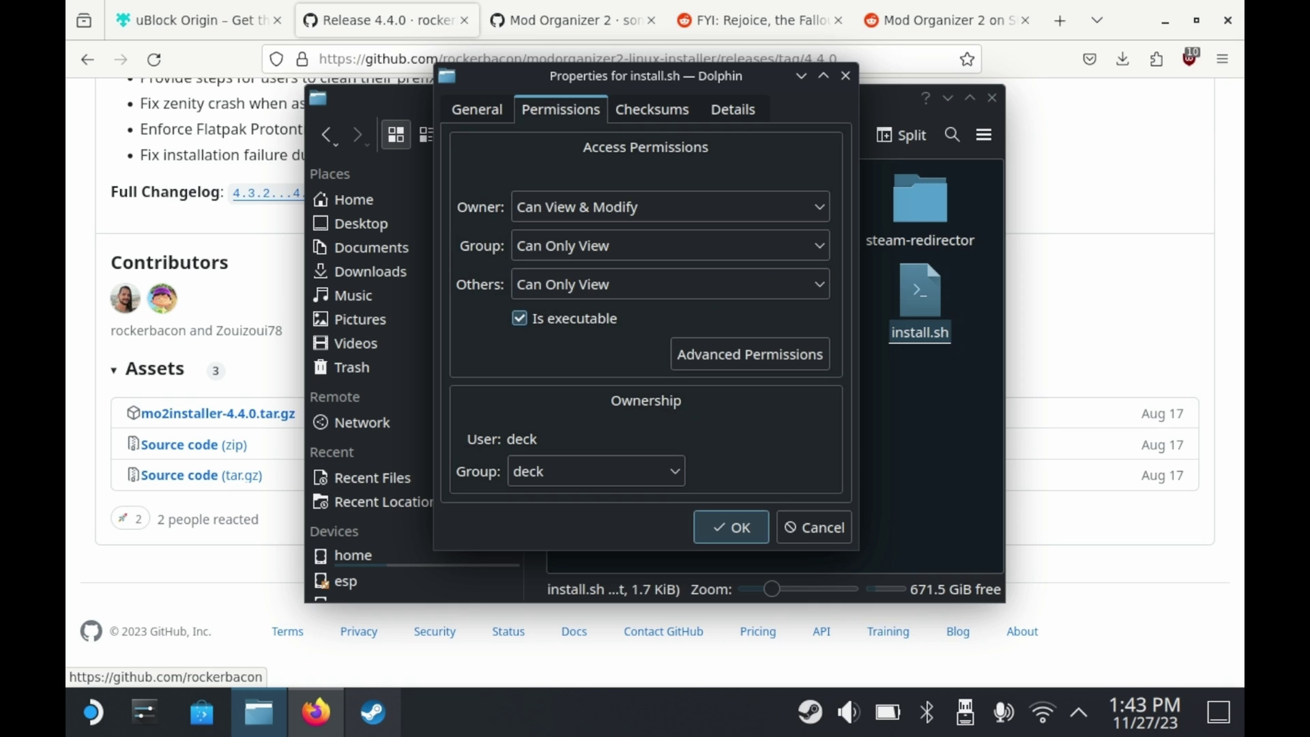
pyautogui.click(813, 527)
pyautogui.press('Return')
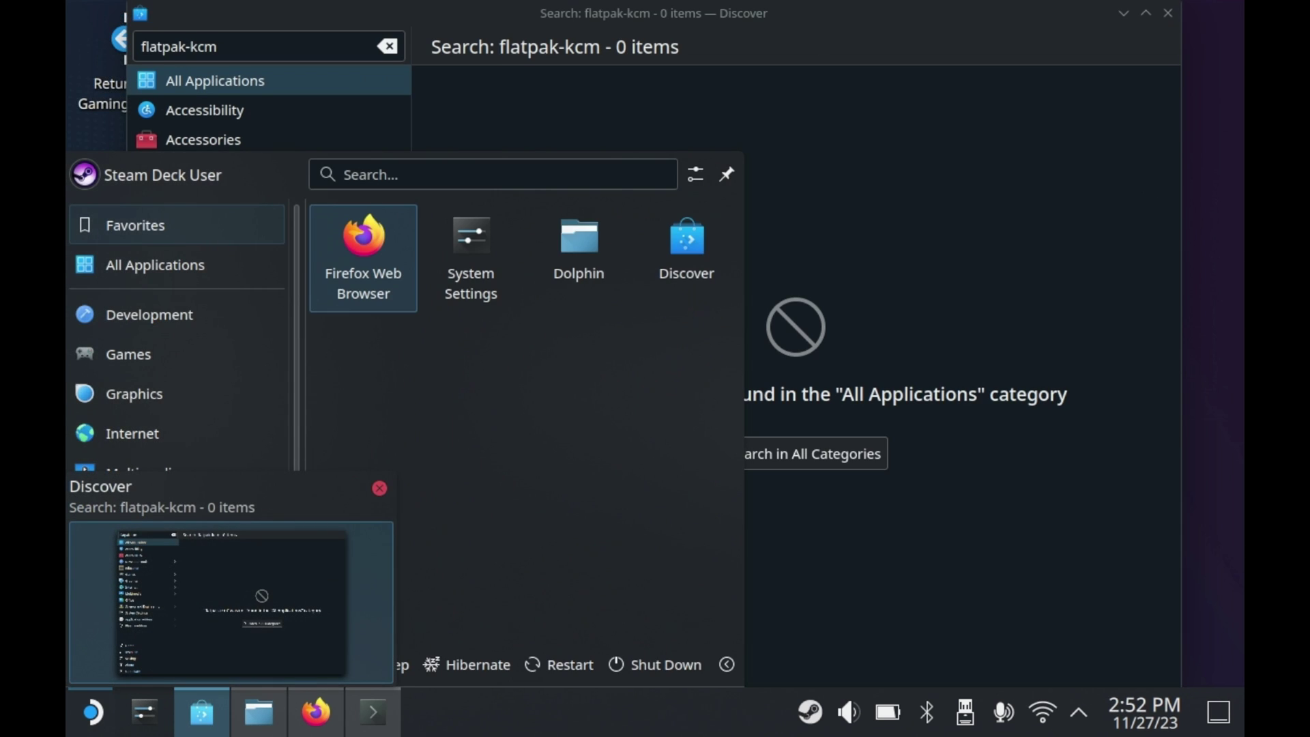
# Open the Flatpak permission settings for Protontricks in System Settings
pyautogui.click(131, 552)
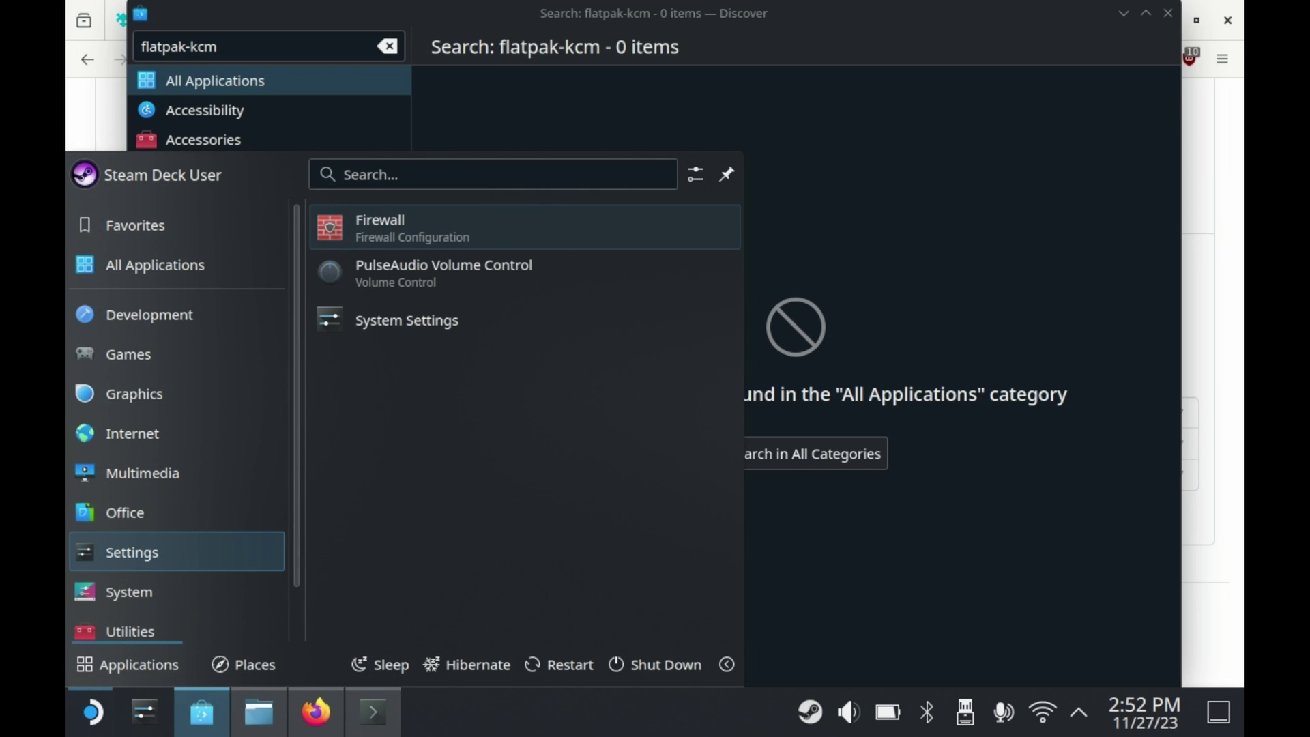
pyautogui.click(450, 327)
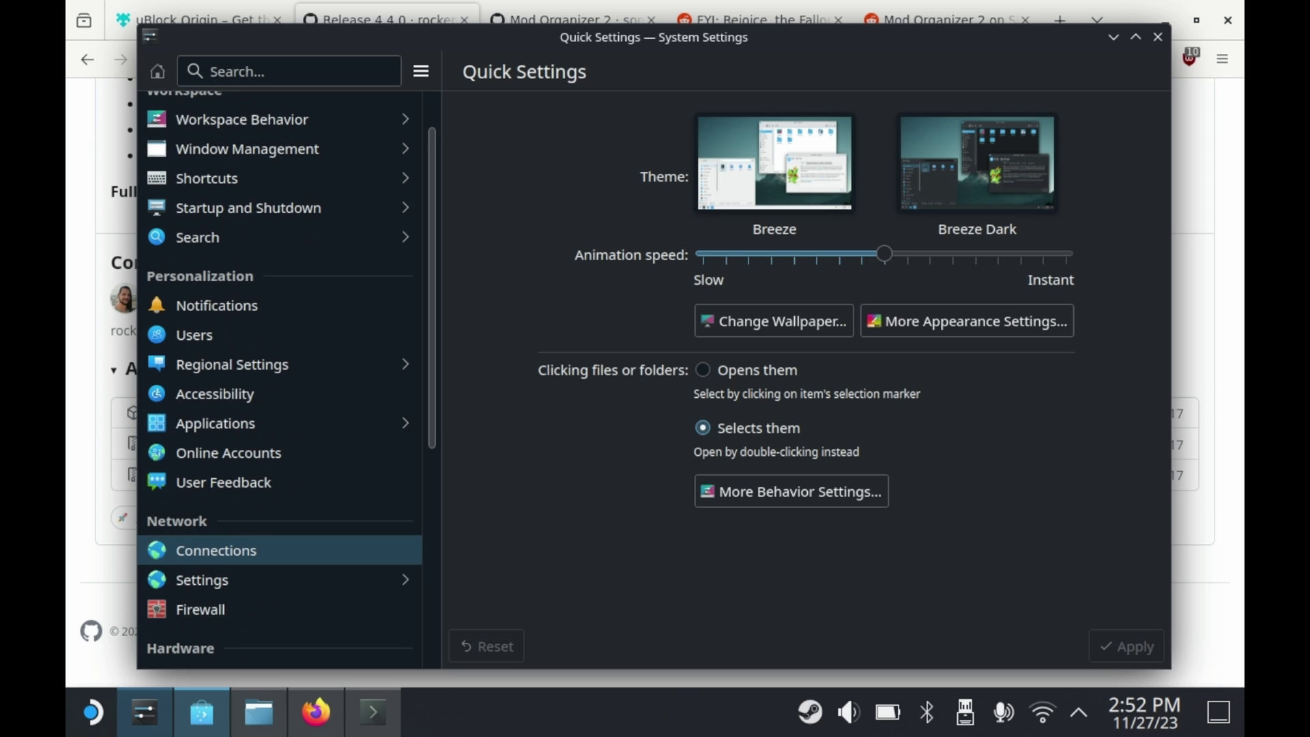
pyautogui.click(228, 452)
pyautogui.click(215, 423)
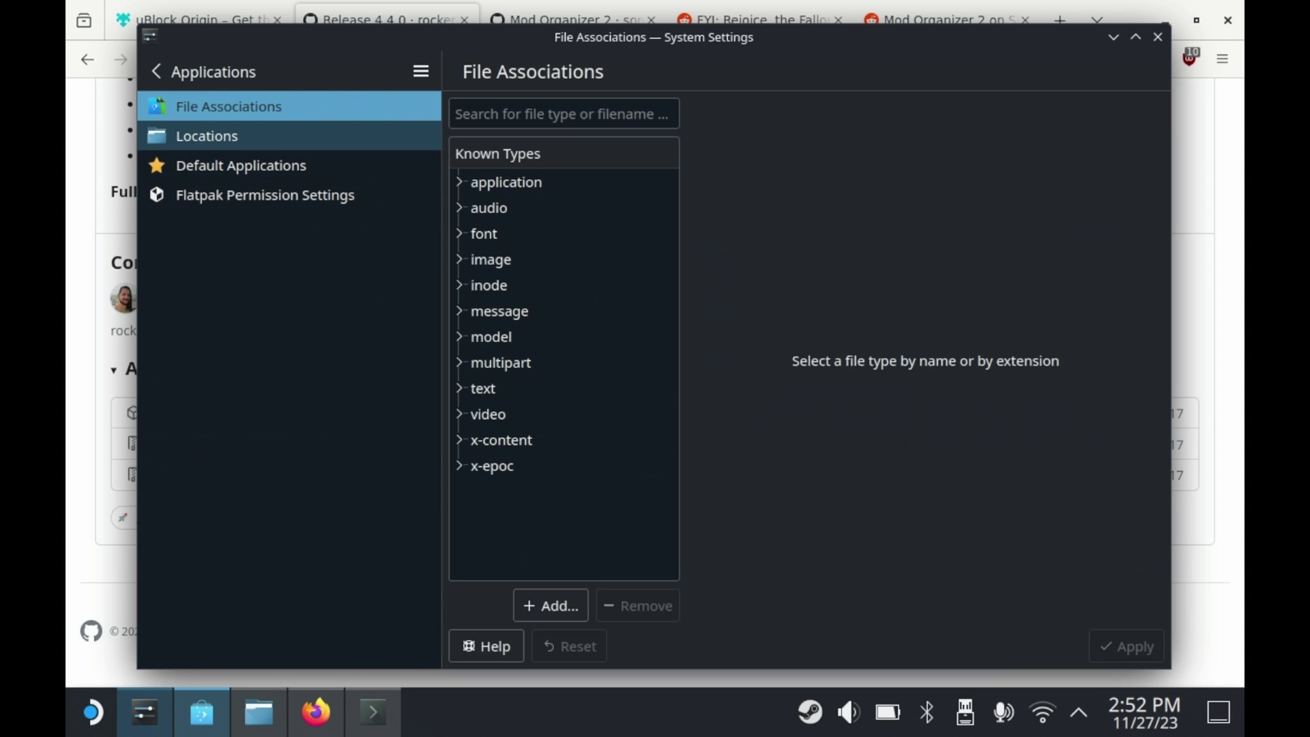
pyautogui.click(266, 194)
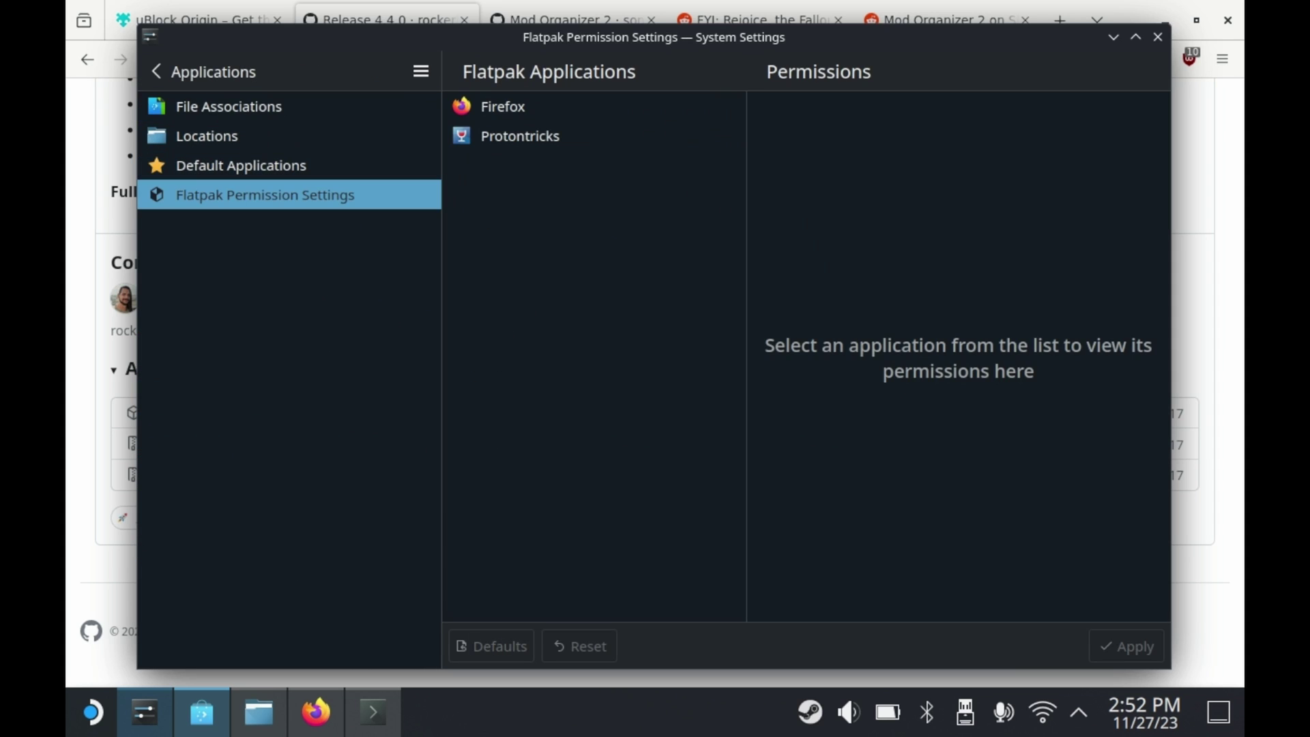
pyautogui.click(520, 136)
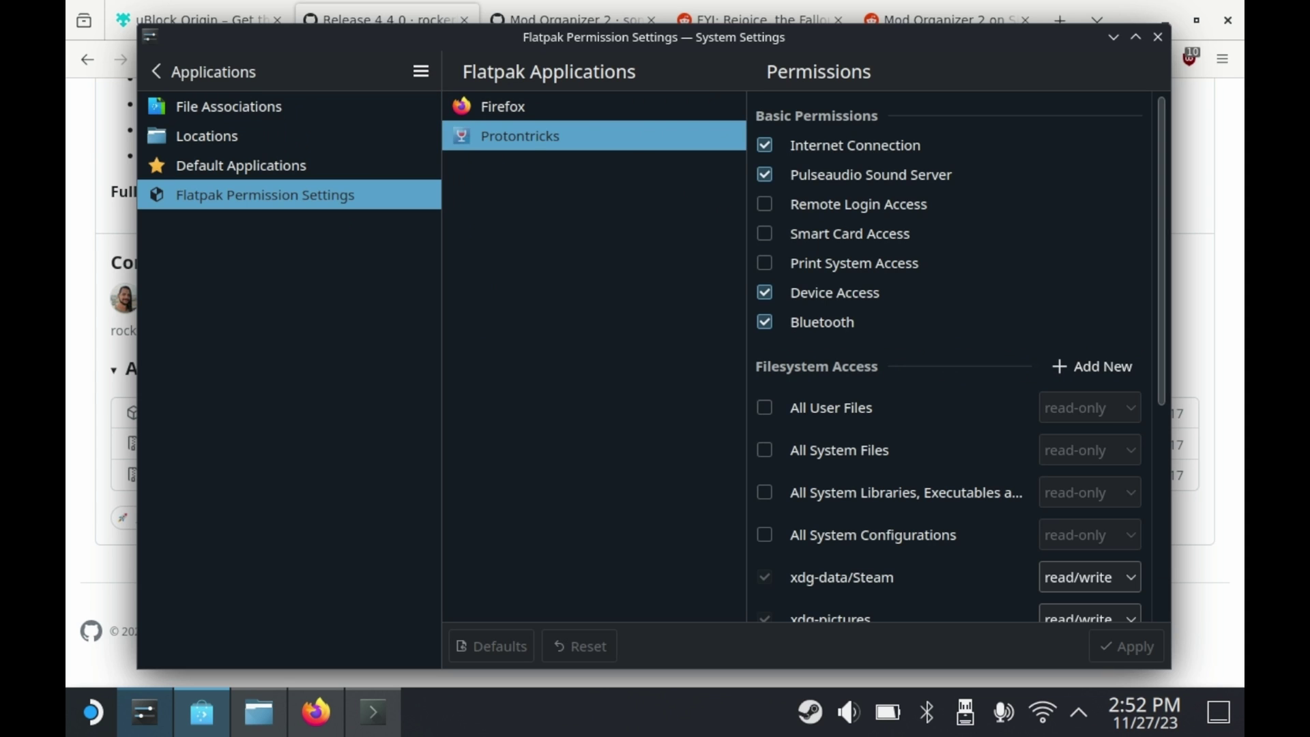
pyautogui.moveTo(653, 37); pyautogui.dragTo(693, 36)
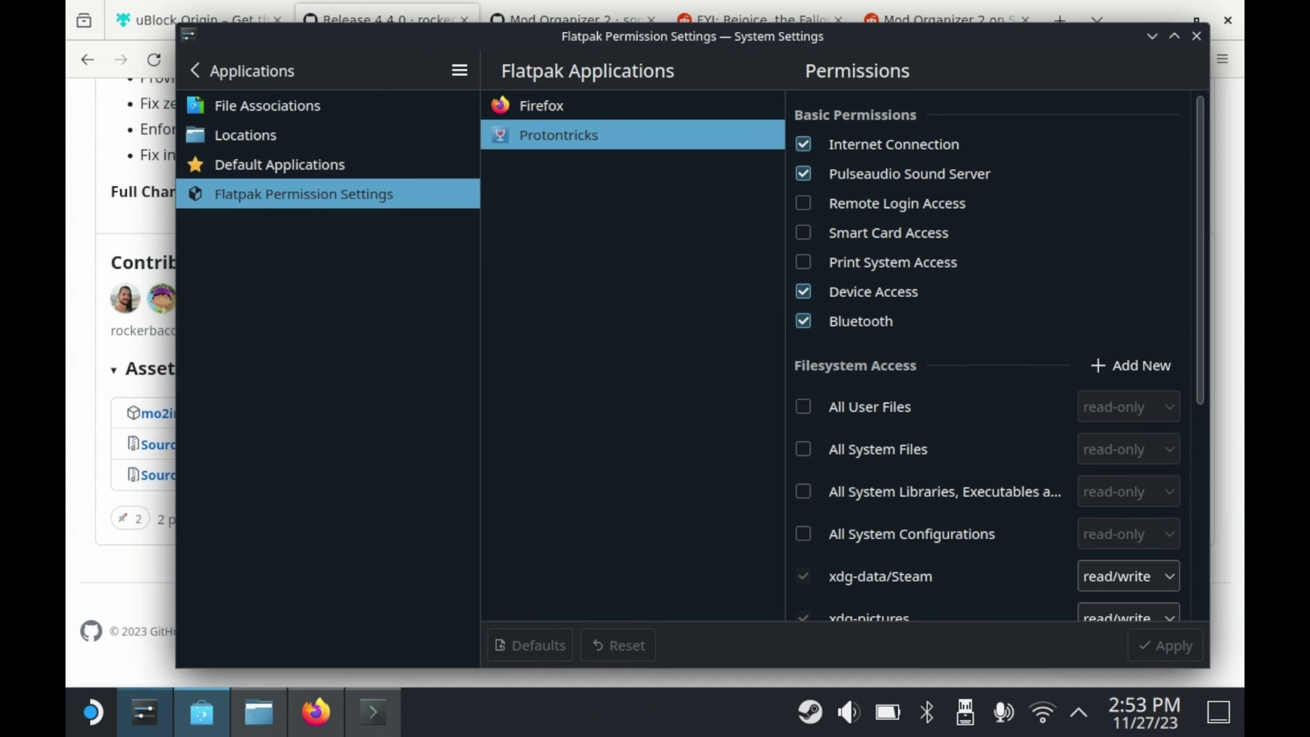
pyautogui.press('super')
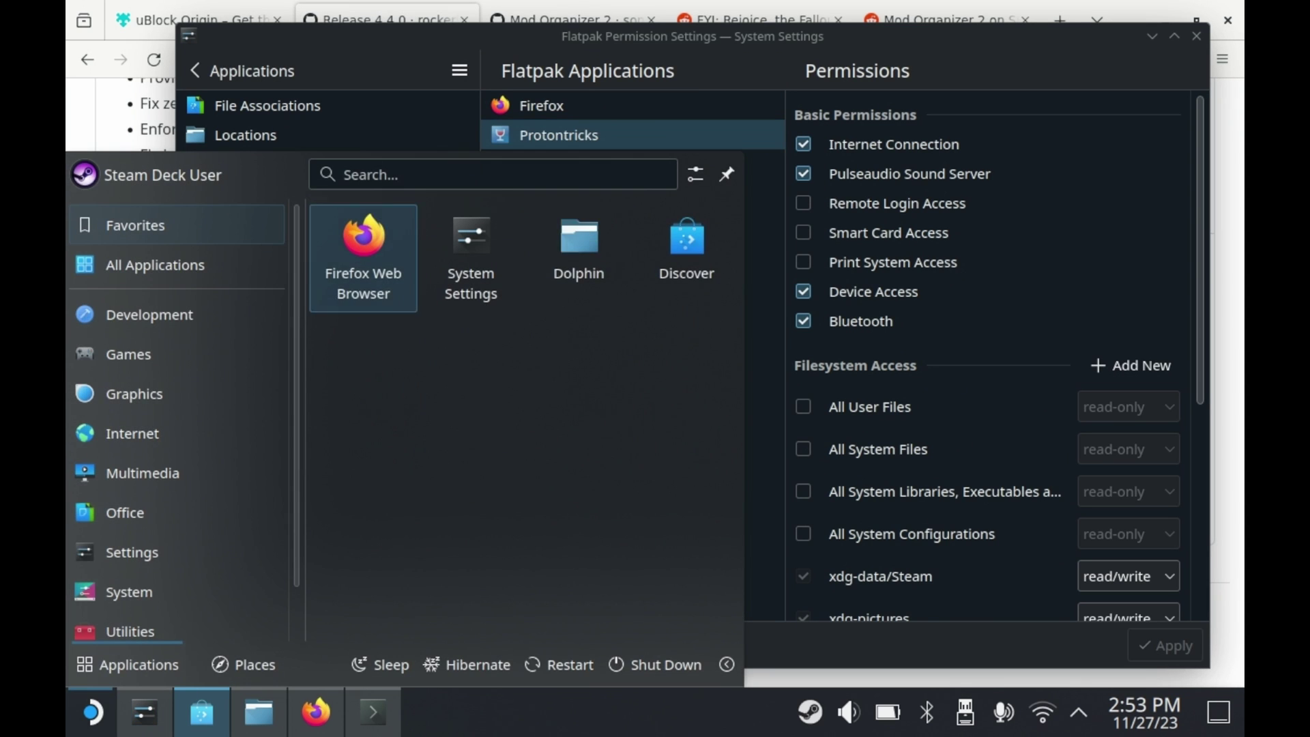
pyautogui.press('super')
# Give Protontricks read/write filesystem access to the removable device primary at /run/media/deck/9aecc456-71e6-45bc-a237-ea3f4943b025
pyautogui.scroll(-4, 1130, 167)
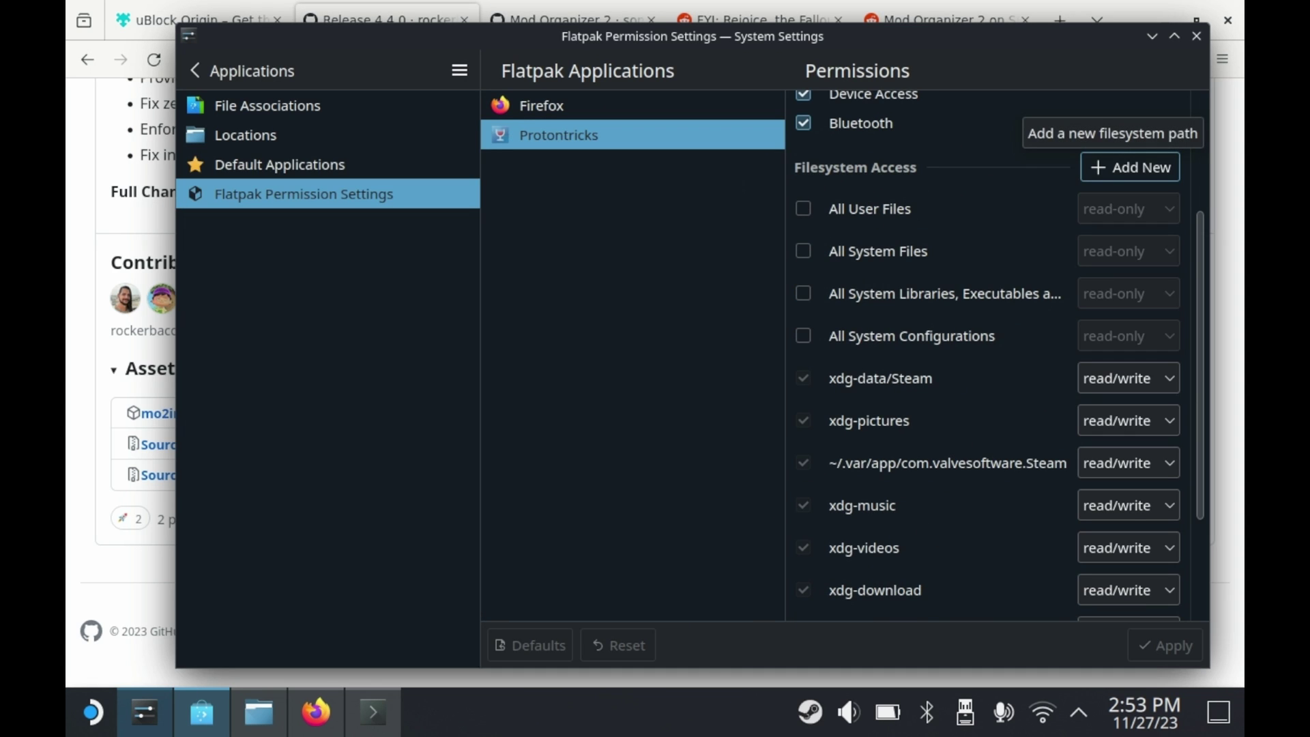
pyautogui.click(1130, 168)
pyautogui.click(1004, 337)
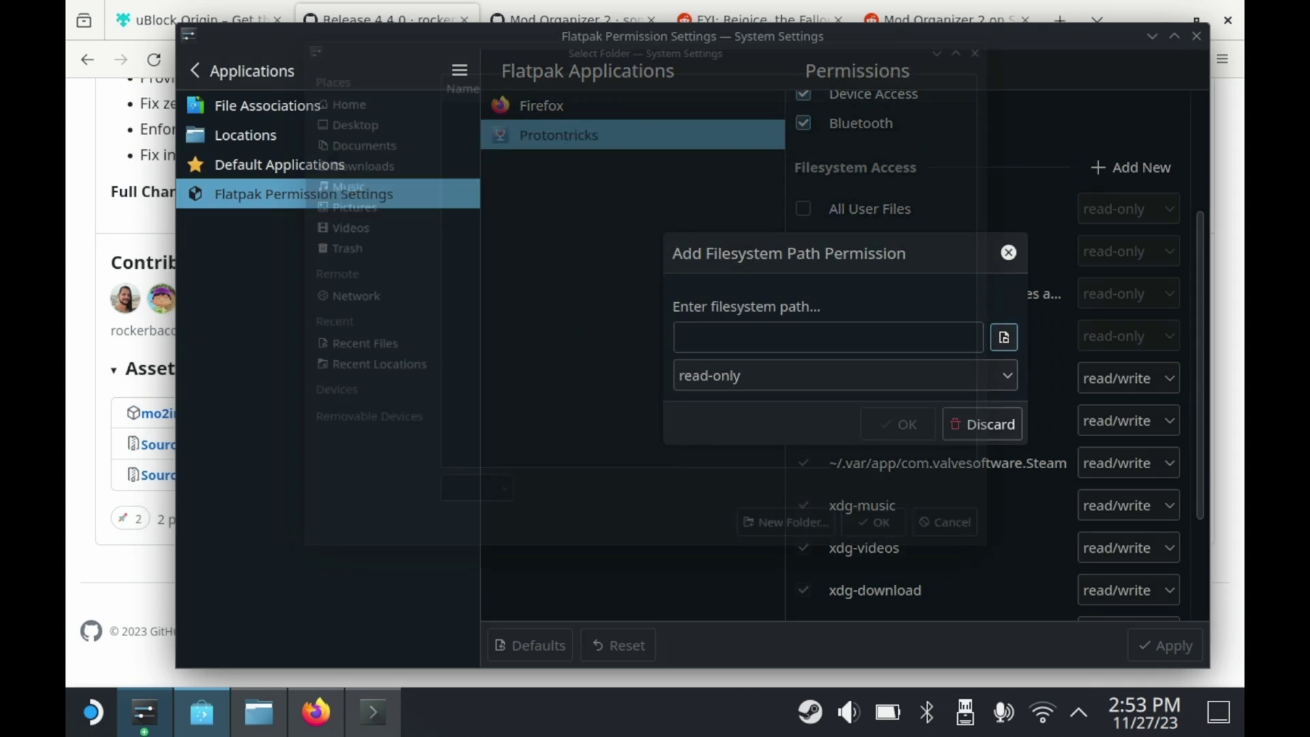
pyautogui.scroll(-3, 317, 273)
pyautogui.click(319, 524)
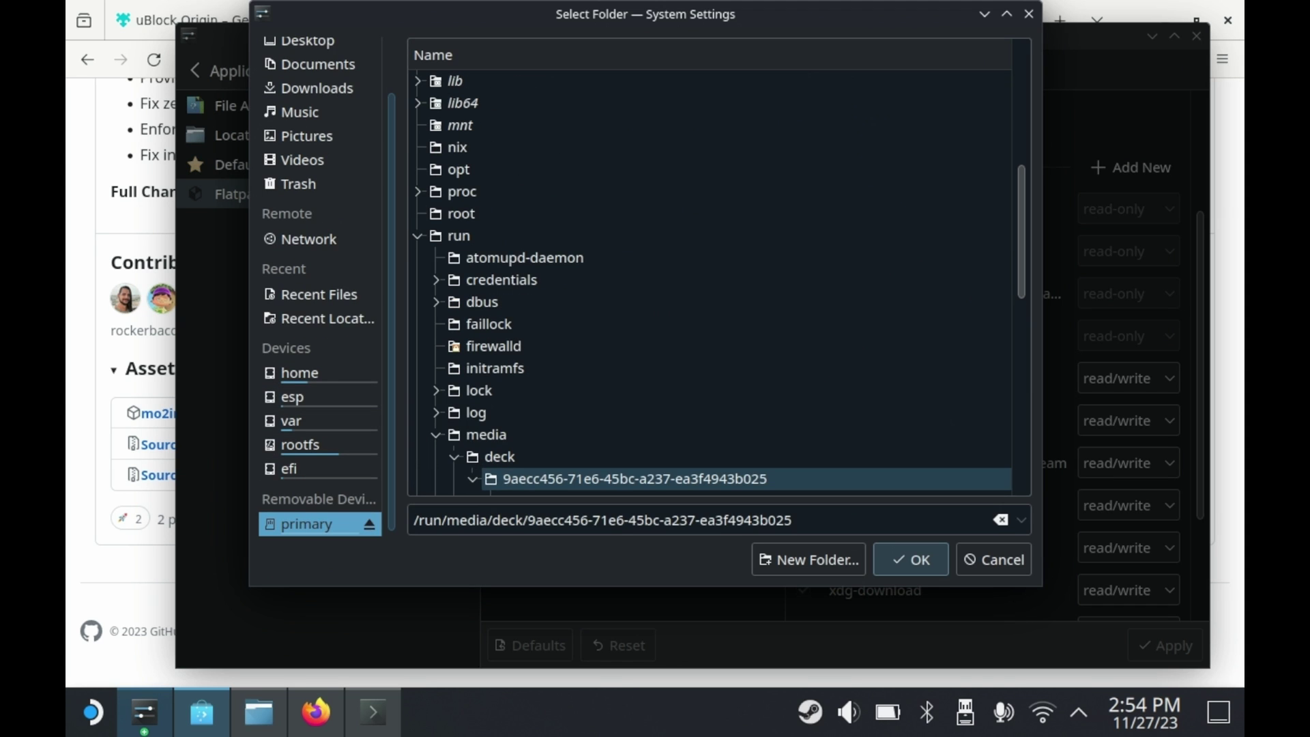
pyautogui.click(910, 559)
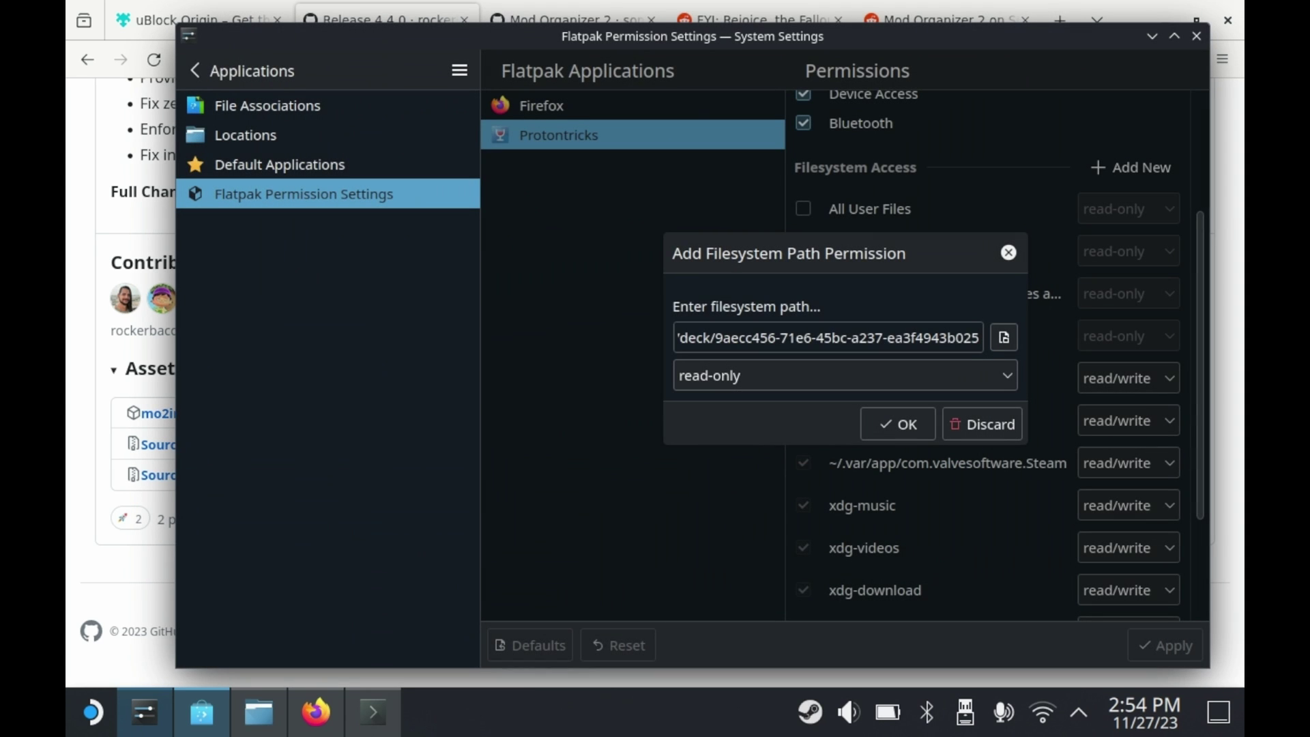
pyautogui.click(845, 375)
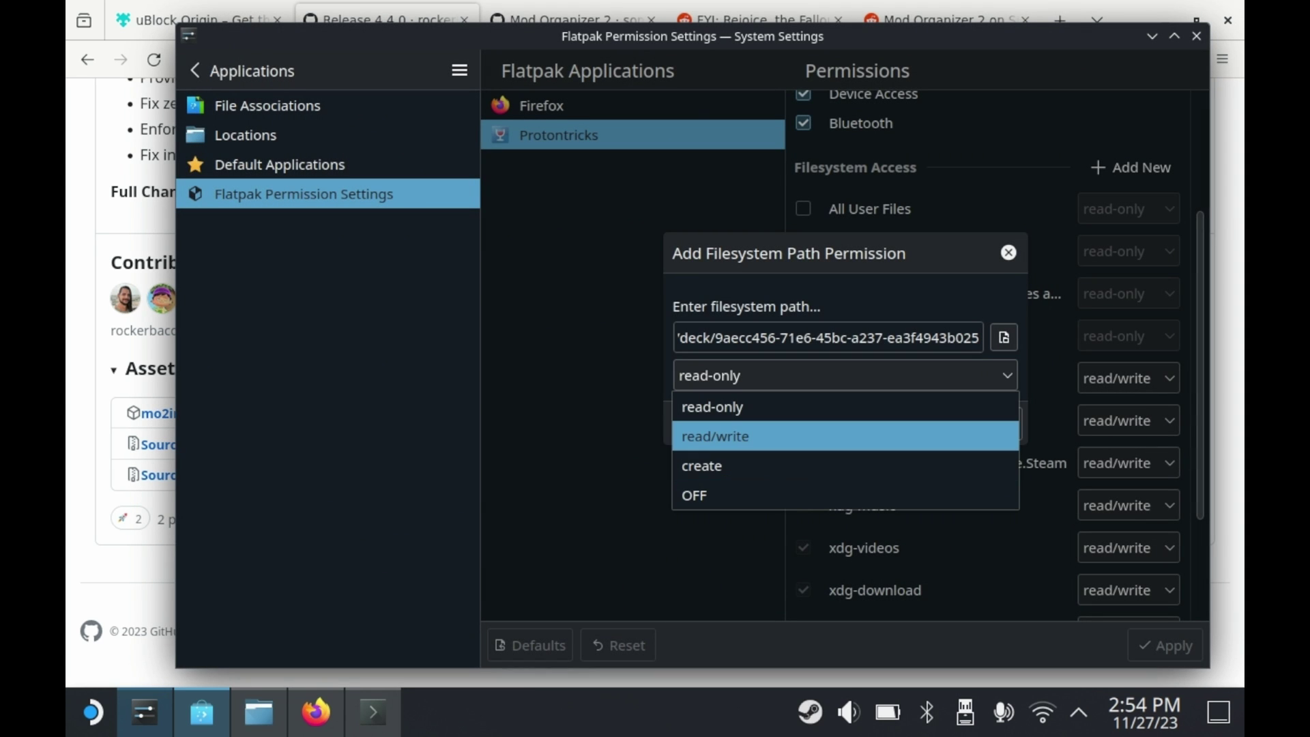
pyautogui.click(845, 436)
pyautogui.click(897, 424)
pyautogui.scroll(-3, 989, 382)
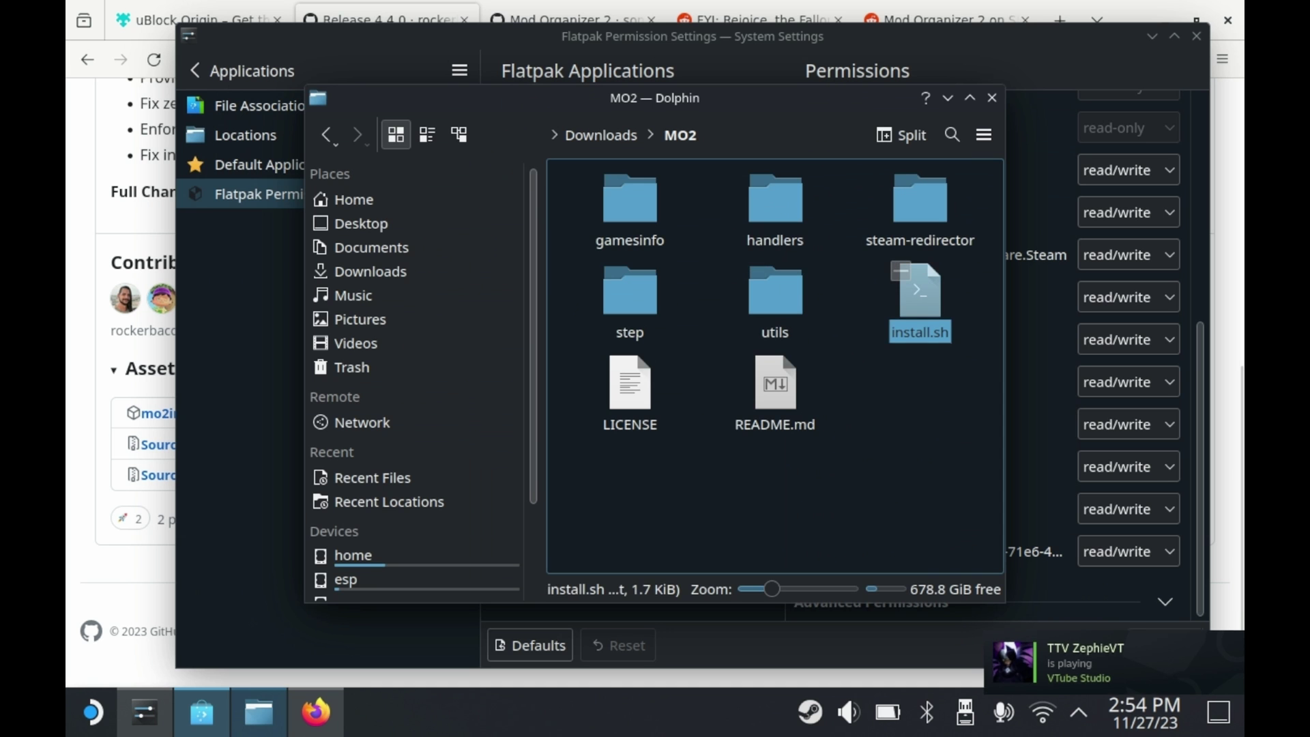
# Run install.sh for Fallout: New Vegas and agree to delete the current game prefix and create a new one
pyautogui.press('Return')
pyautogui.press('Return')
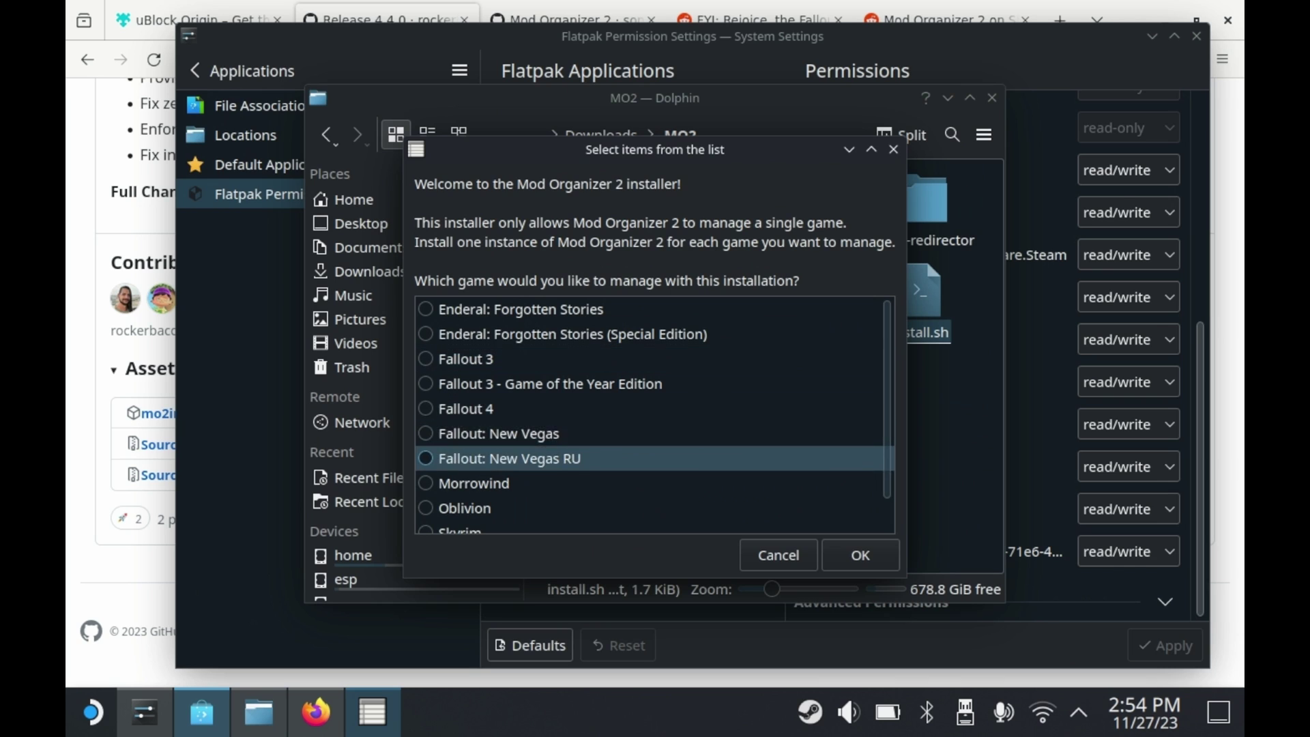
pyautogui.click(498, 434)
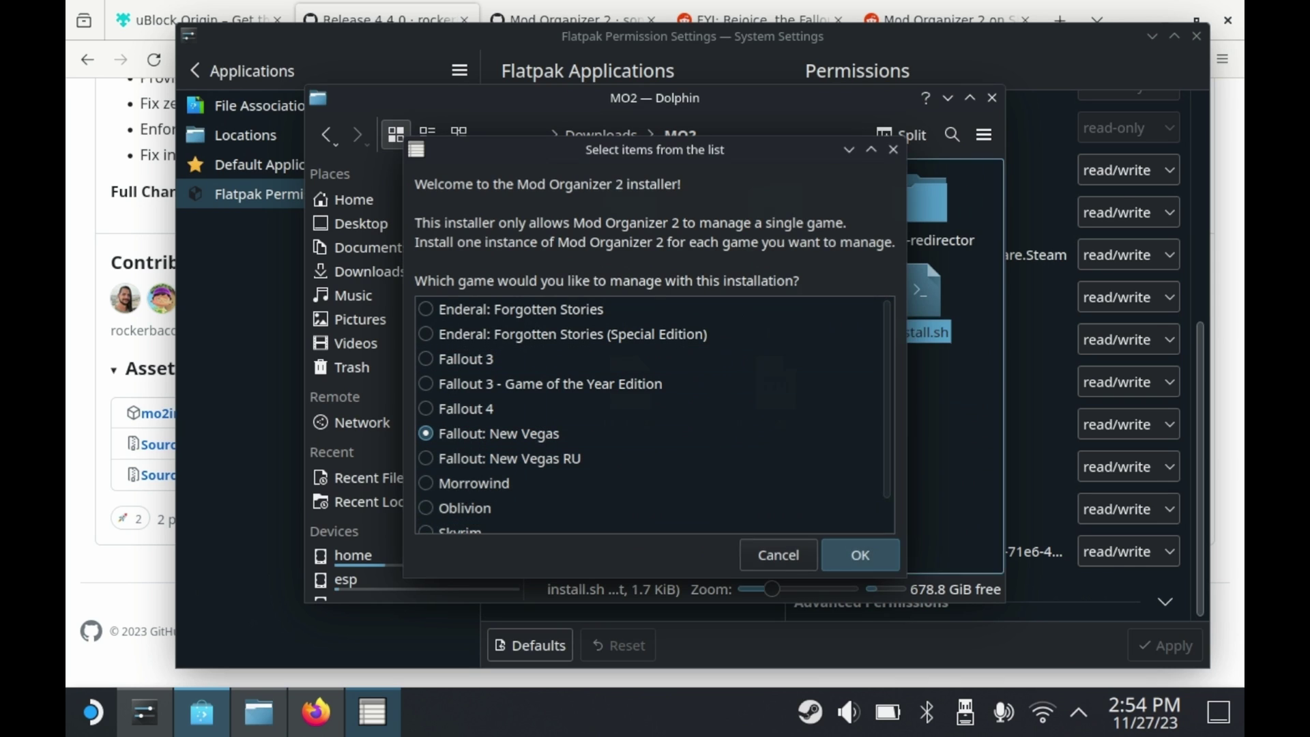
pyautogui.click(860, 555)
pyautogui.rightClick(921, 298)
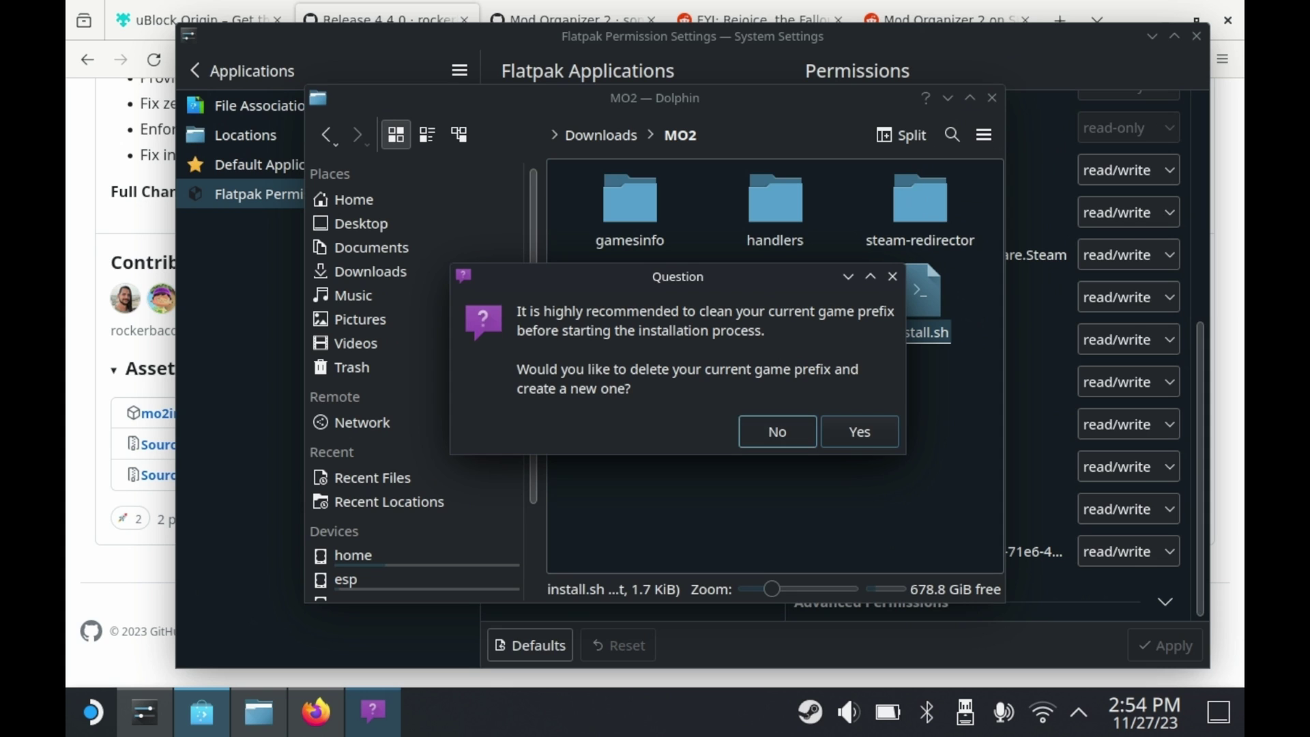
pyautogui.click(859, 431)
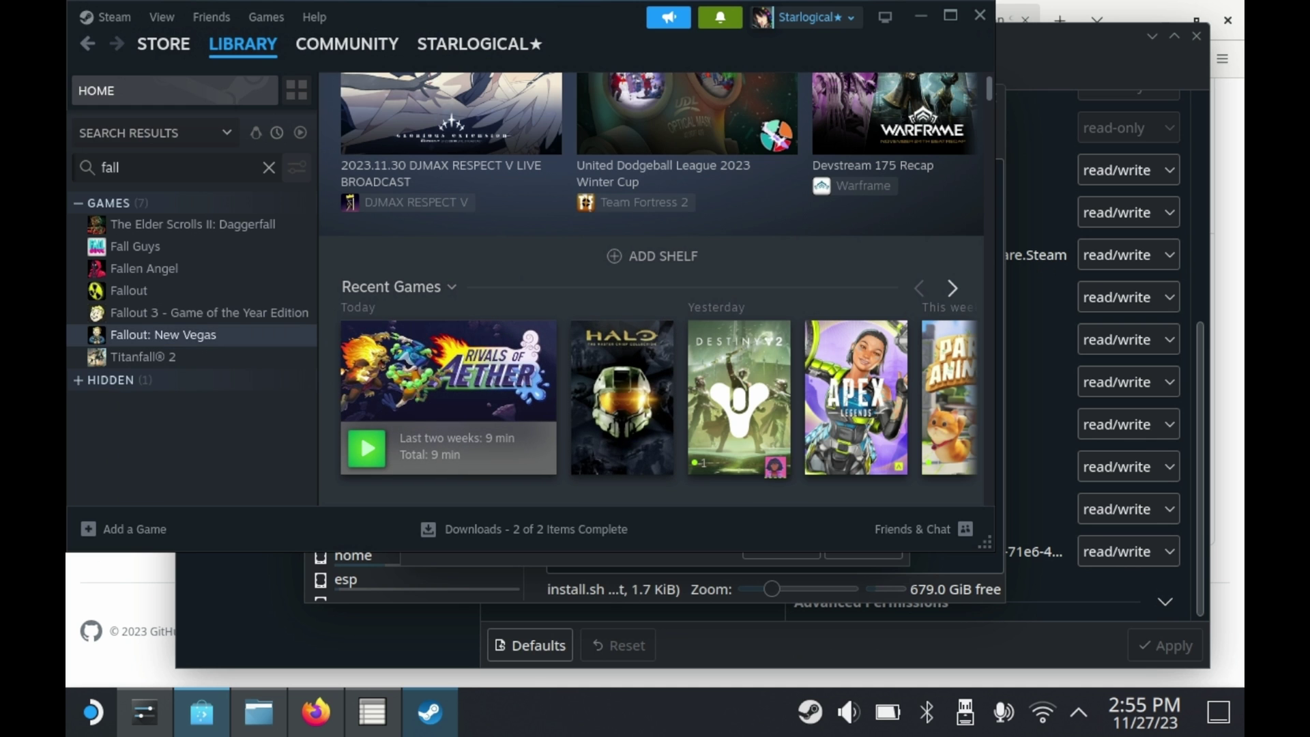
# Force Fallout: New Vegas to use the Proton 8.0-4 compatibility tool in Steam, and close the MO2 folder window
pyautogui.rightClick(207, 340)
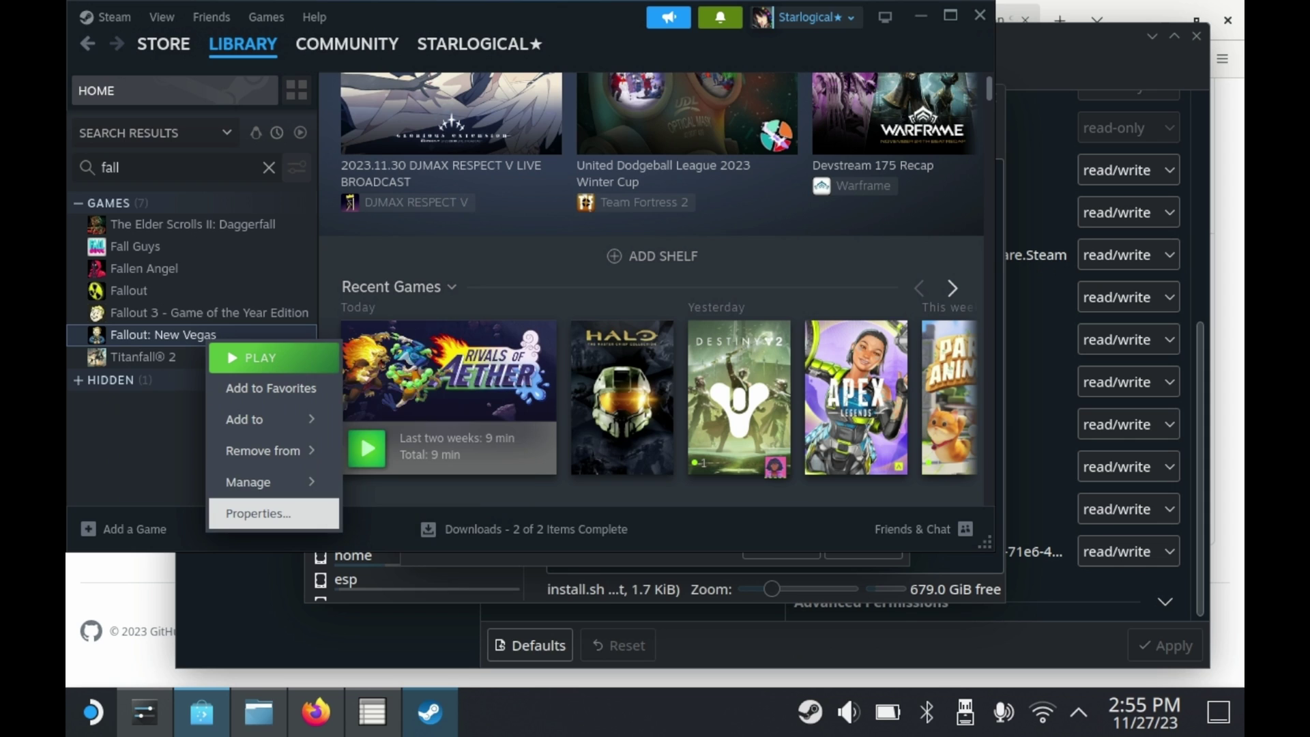
pyautogui.click(260, 513)
pyautogui.click(205, 145)
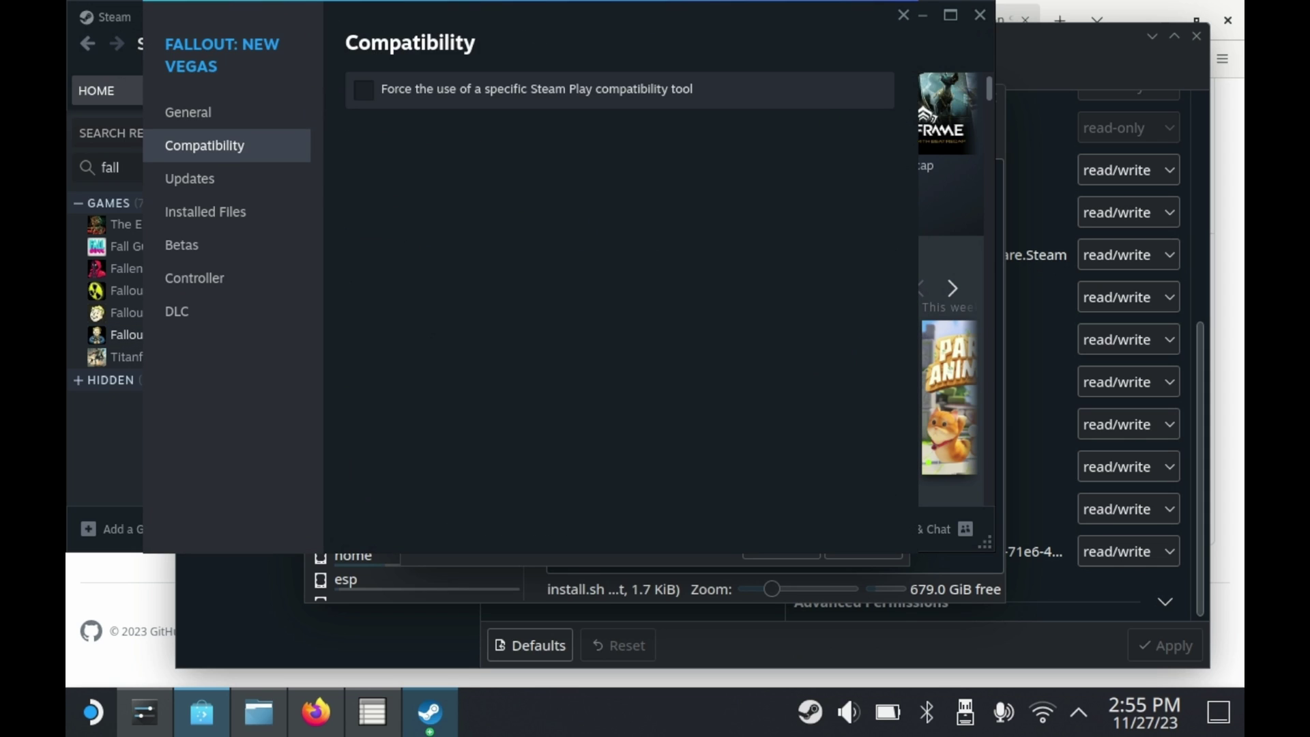
pyautogui.click(364, 89)
pyautogui.click(618, 135)
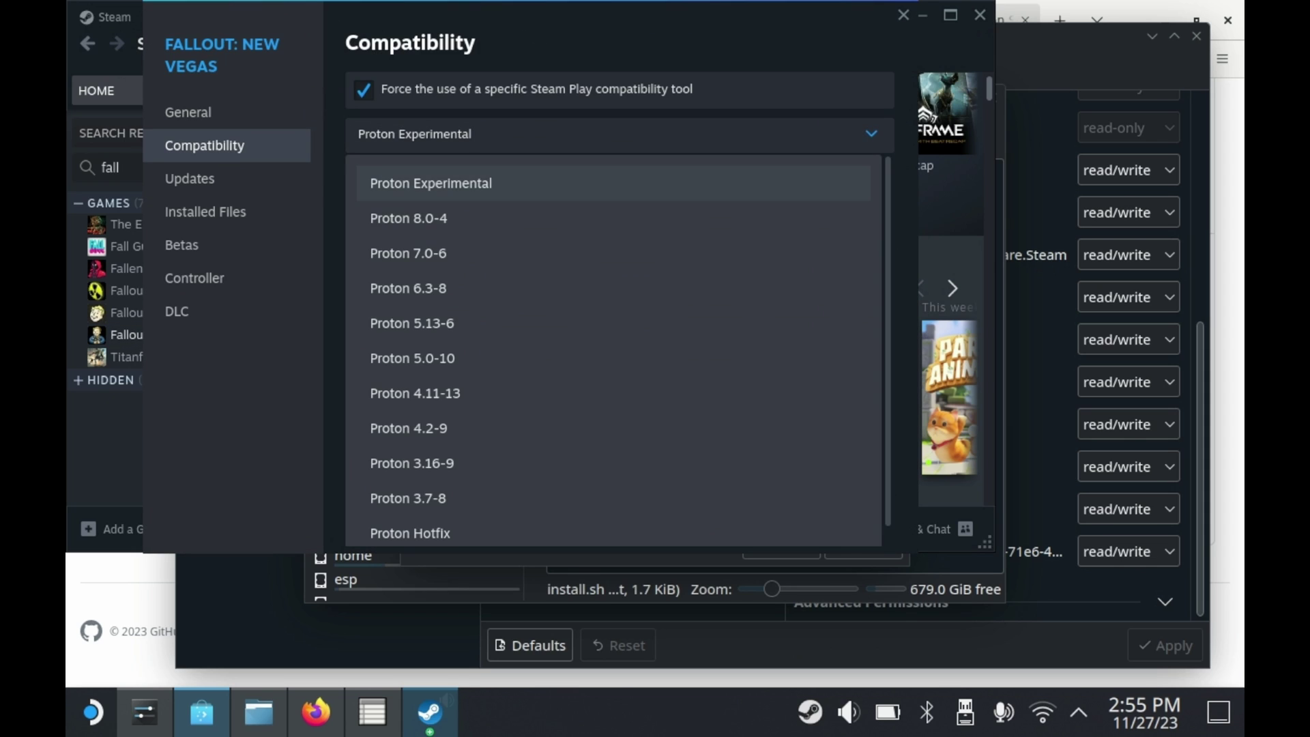
pyautogui.click(408, 218)
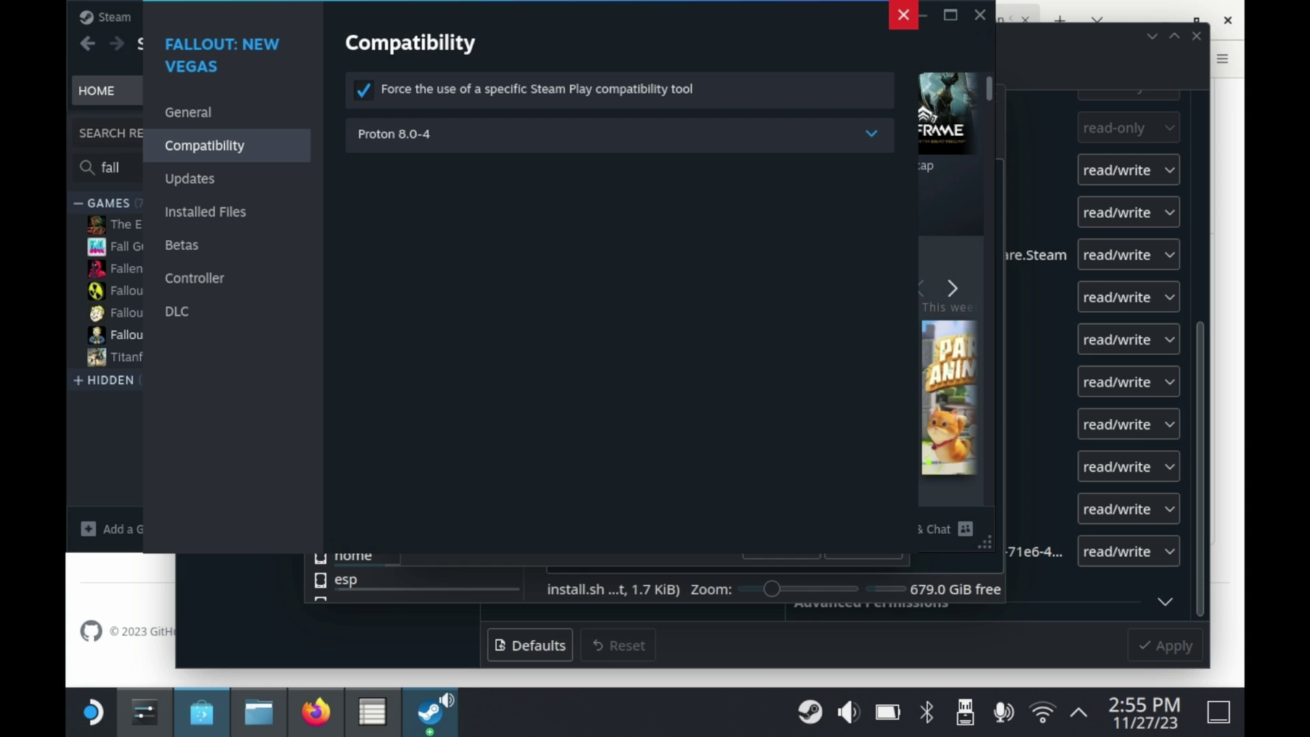
pyautogui.click(903, 15)
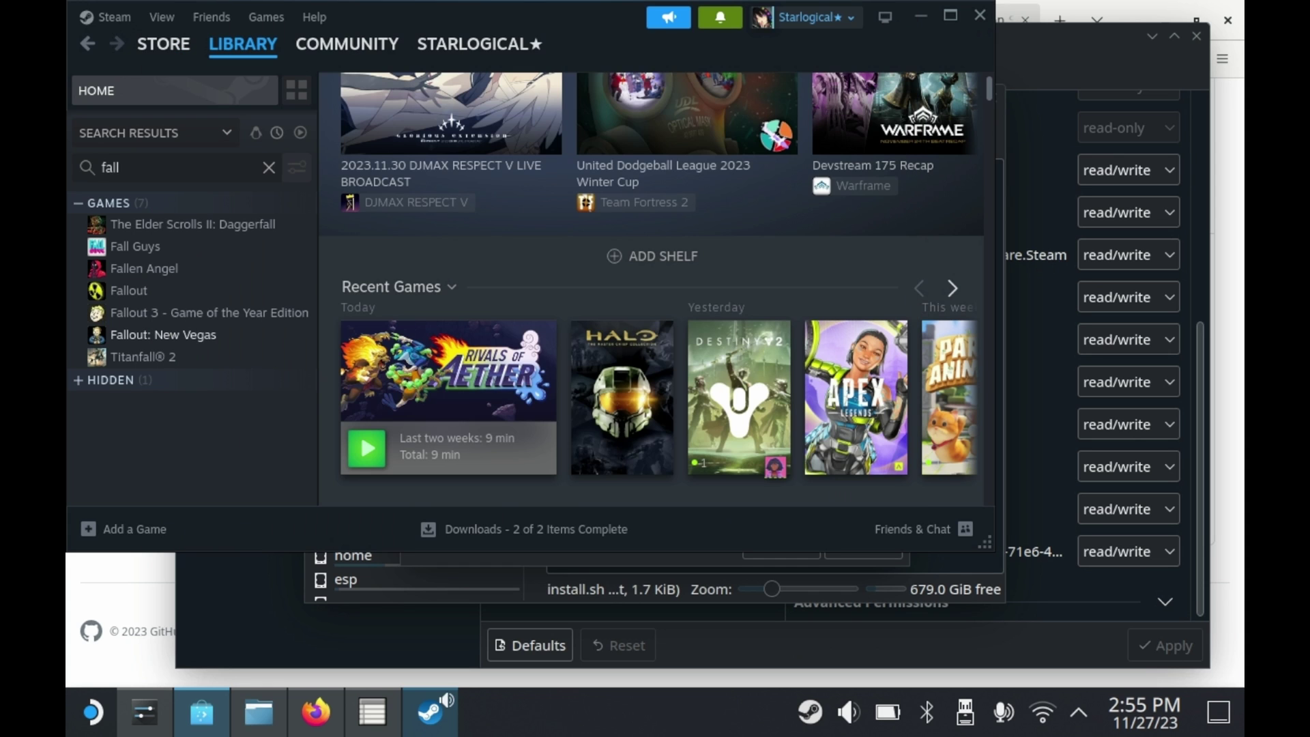
pyautogui.click(955, 589)
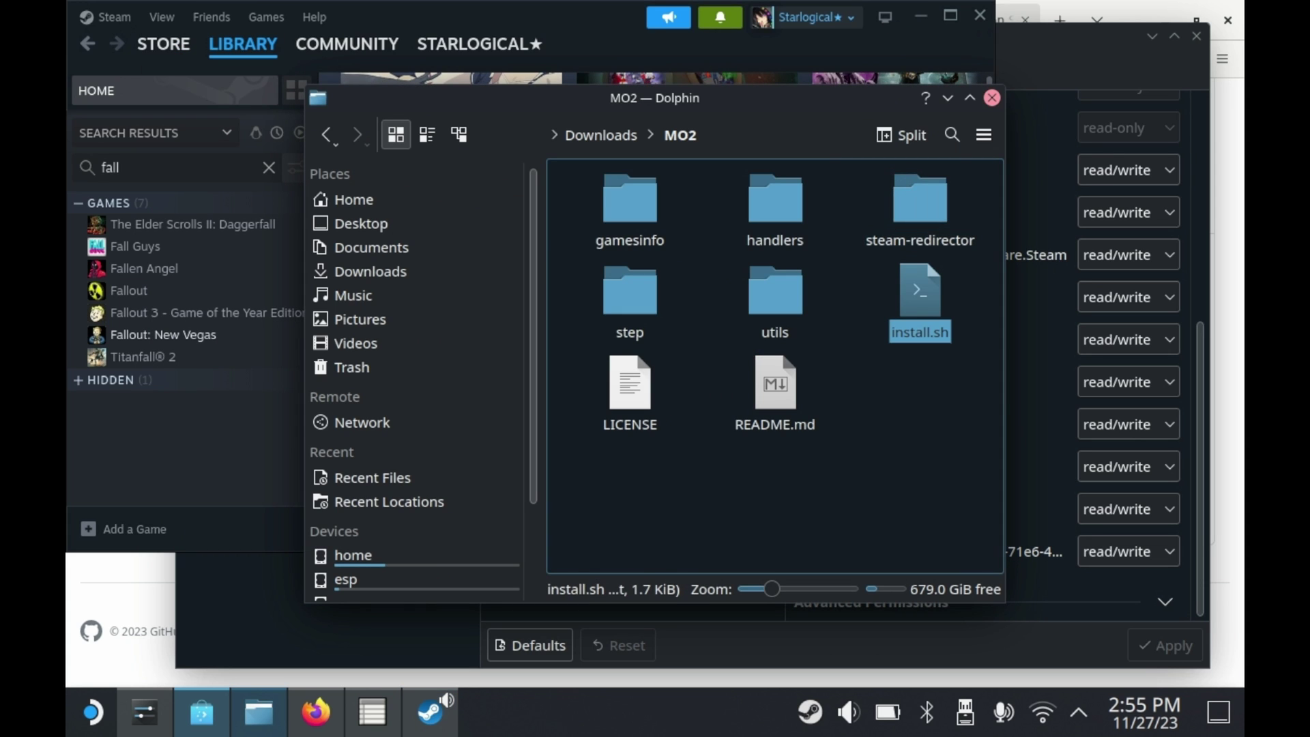
pyautogui.click(989, 95)
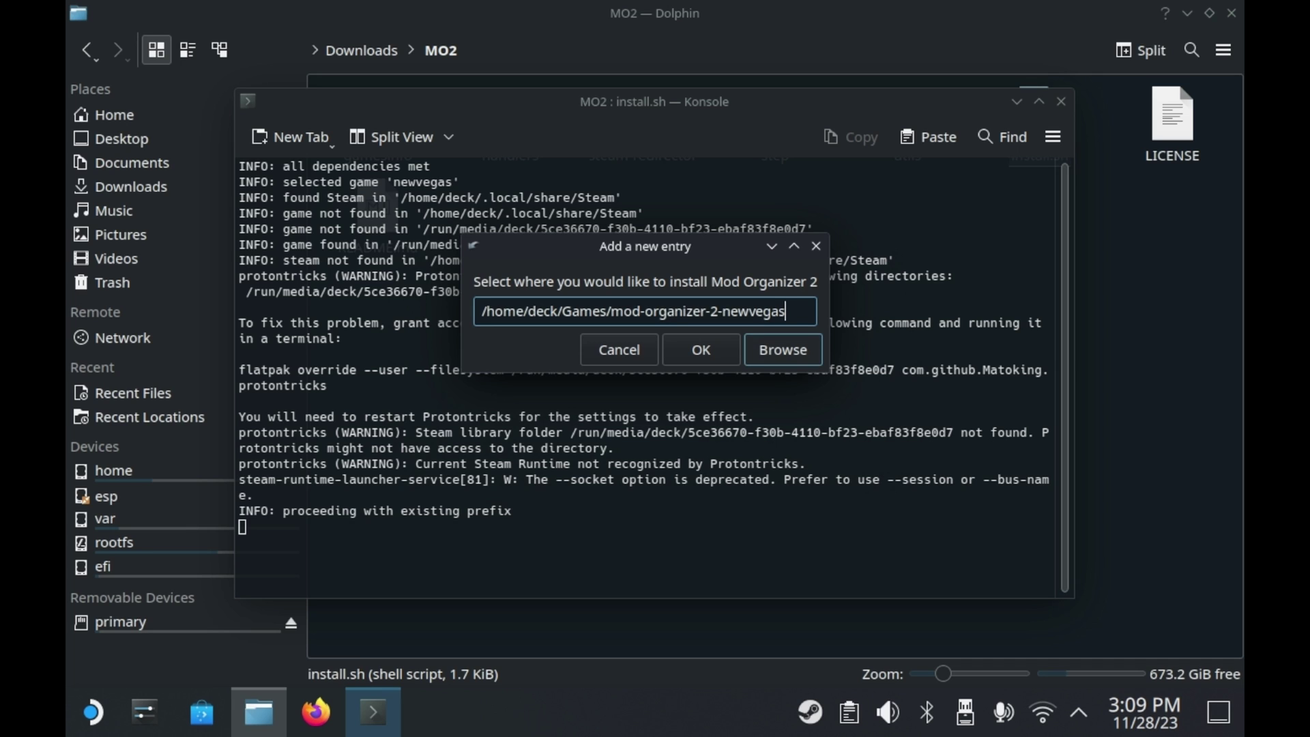
# Choose the mo2 folder on the removable device 9aecc456-71e6-45bc-a237-ea3f4943b025 as Mod Organizer 2's install location and check the path
pyautogui.click(782, 349)
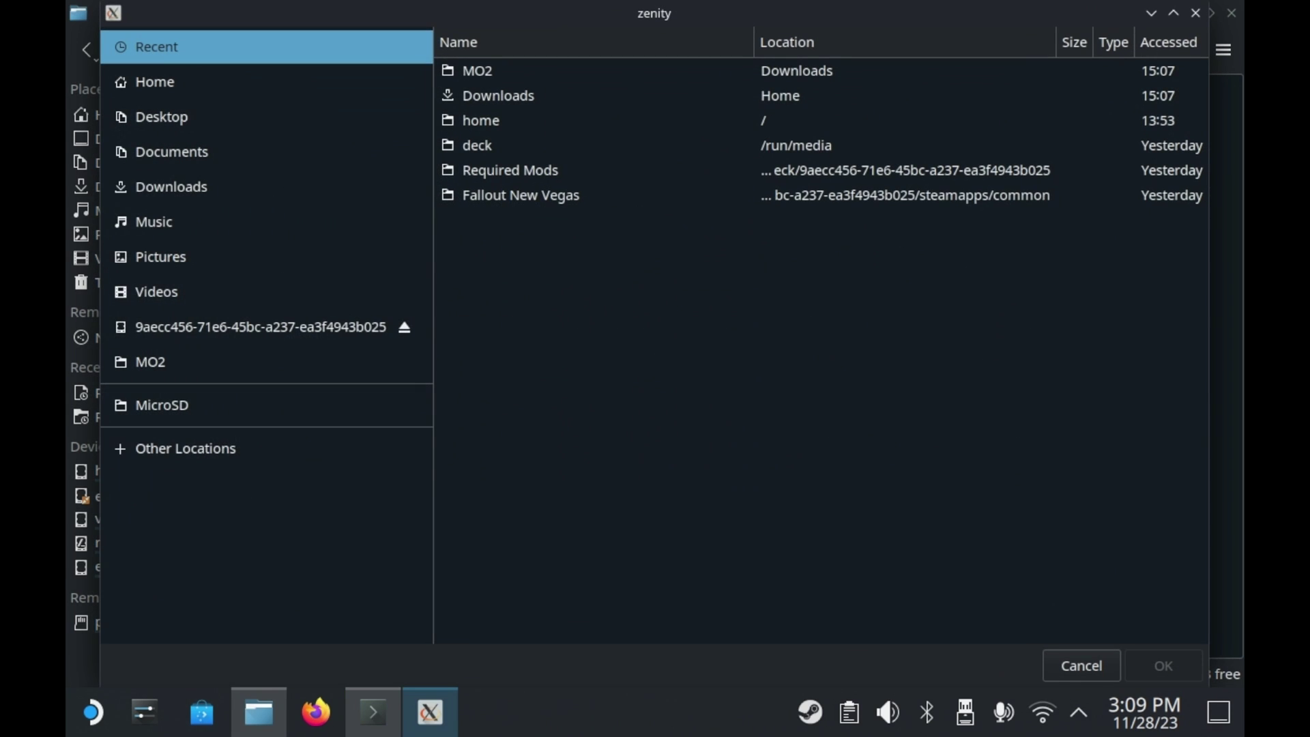
pyautogui.press('Up')
pyautogui.press('Down')
pyautogui.press('Down')
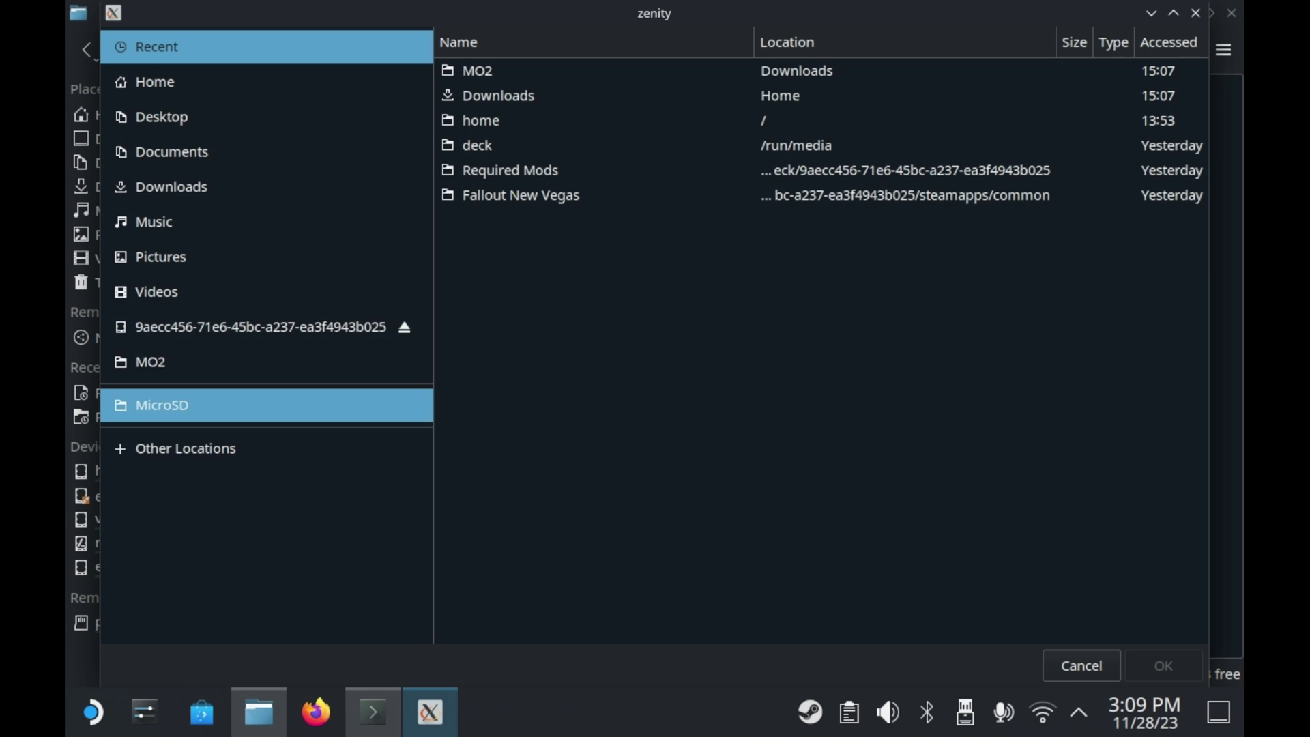
pyautogui.press('Up')
pyautogui.press('Up')
pyautogui.press('Down')
pyautogui.press('Down')
pyautogui.press('Up')
pyautogui.press('Up')
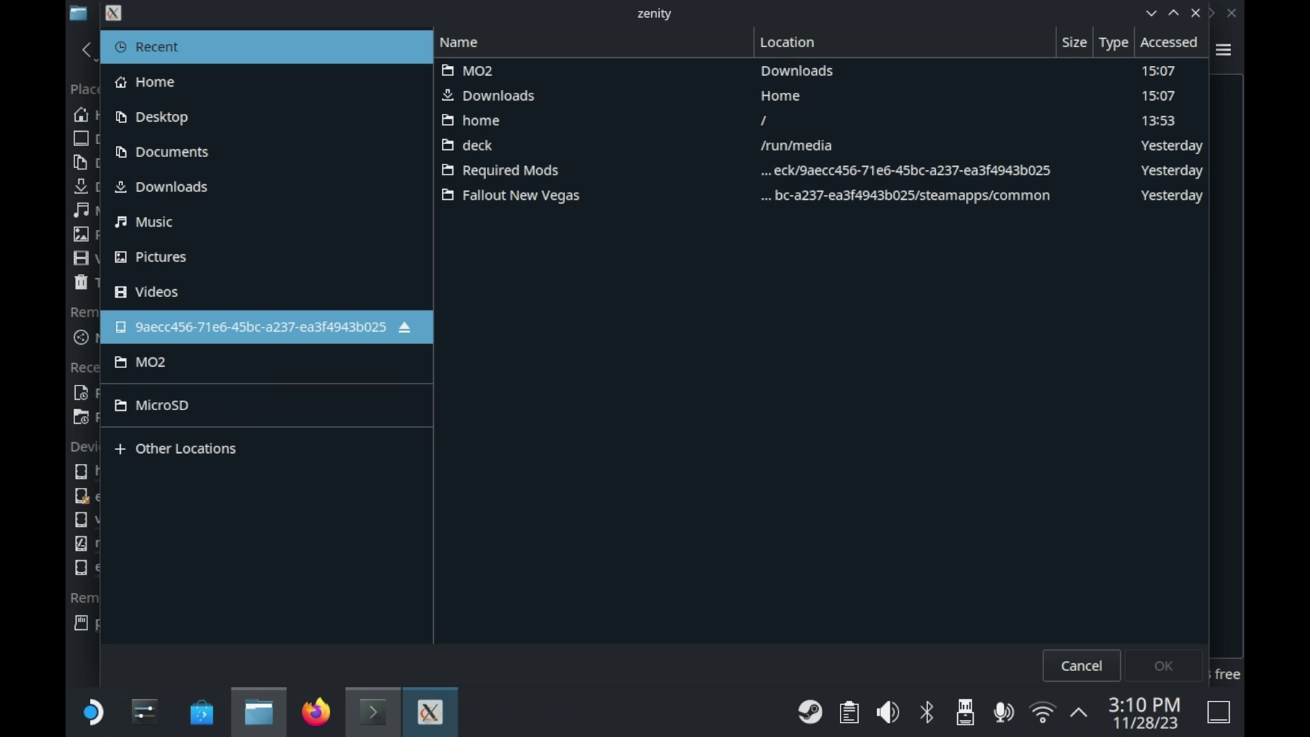
pyautogui.click(266, 327)
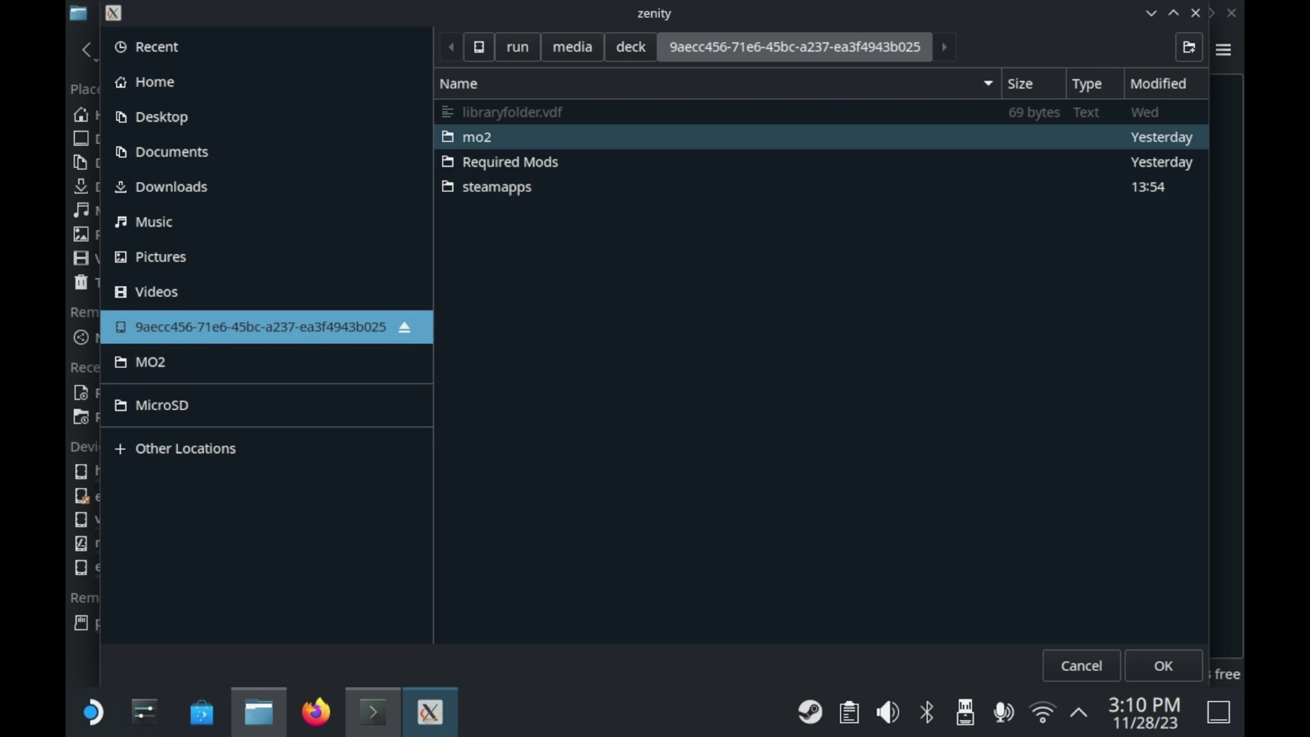
pyautogui.click(477, 136)
pyautogui.click(1163, 665)
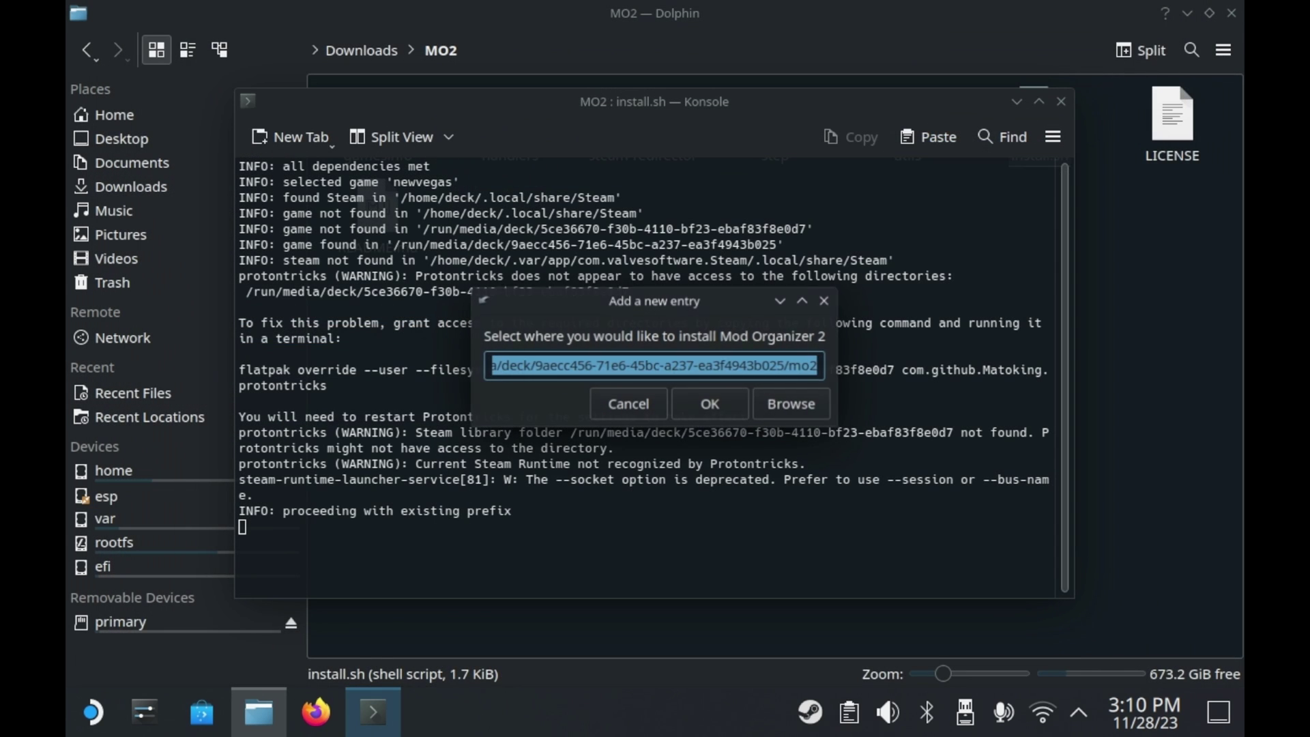
pyautogui.click(694, 366)
pyautogui.moveTo(705, 365); pyautogui.dragTo(818, 366)
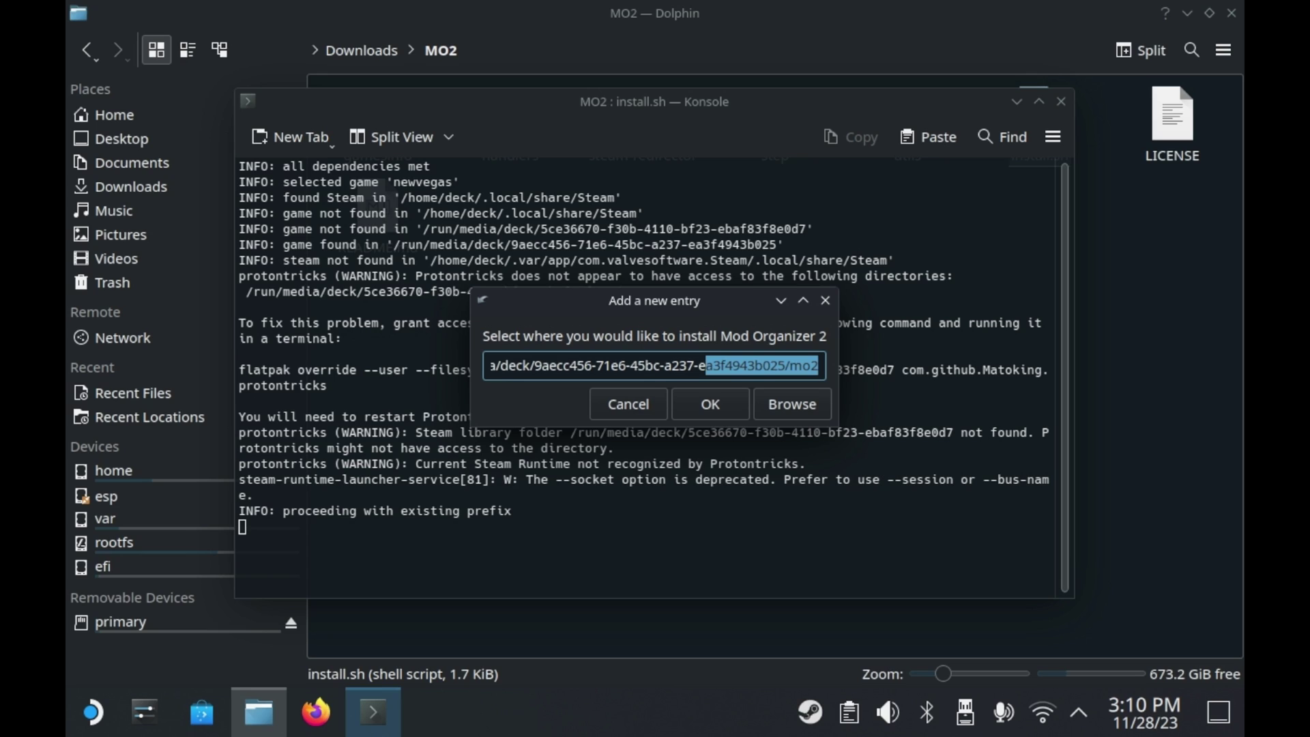
pyautogui.click(763, 366)
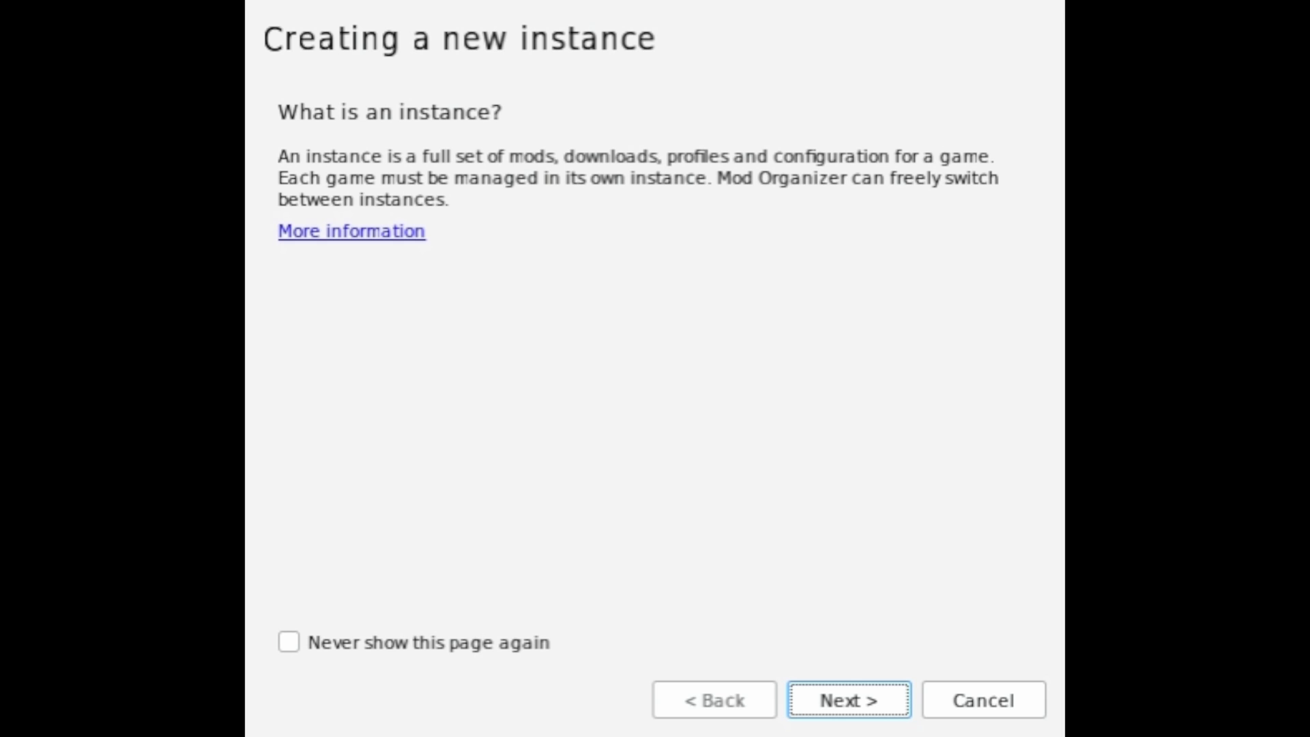
# Set up a portable TTW instance with the default data folder and choose manual entry of the Nexus API key
pyautogui.press('Return')
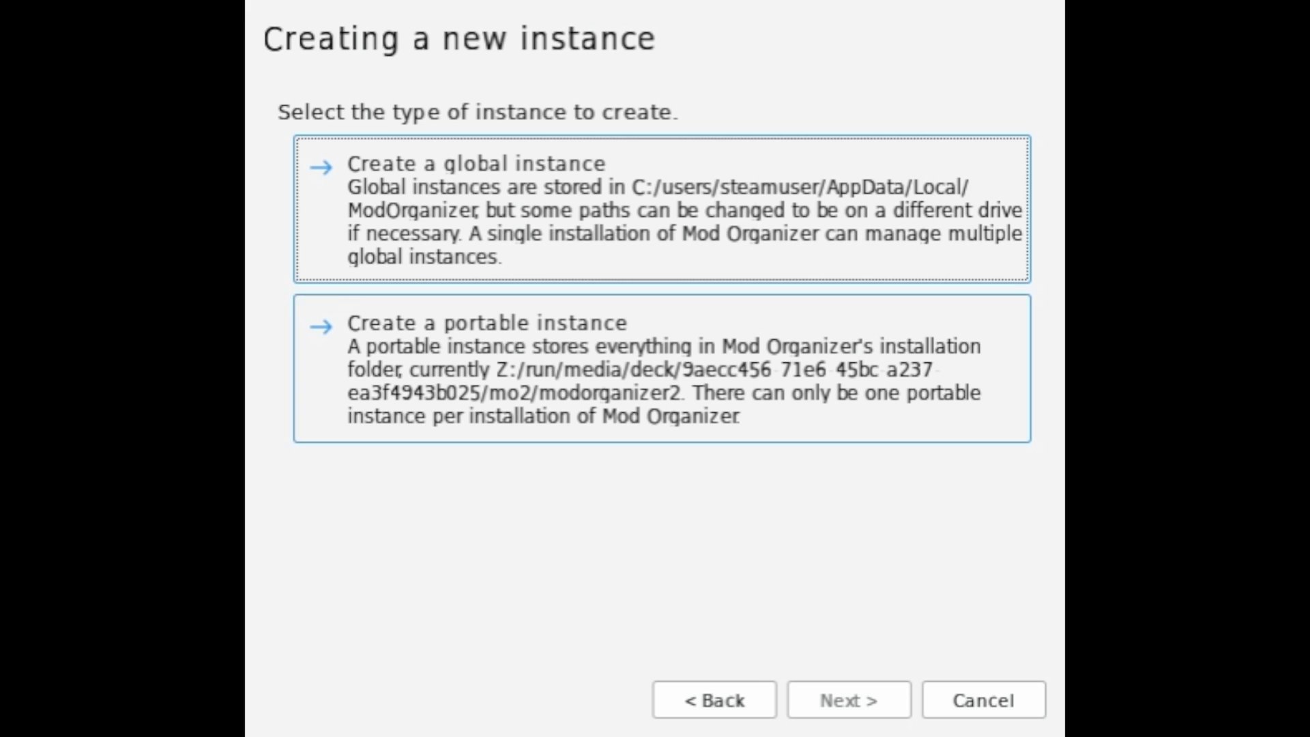
pyautogui.click(662, 369)
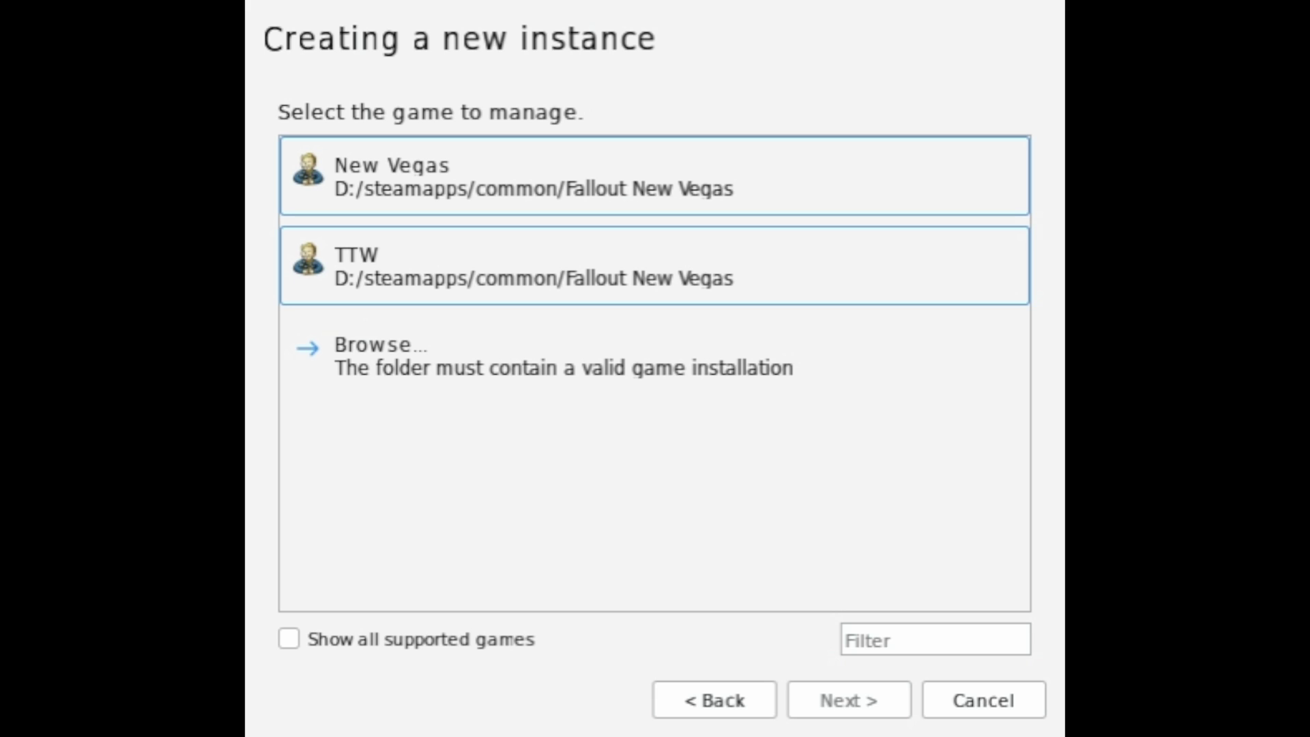
pyautogui.click(653, 264)
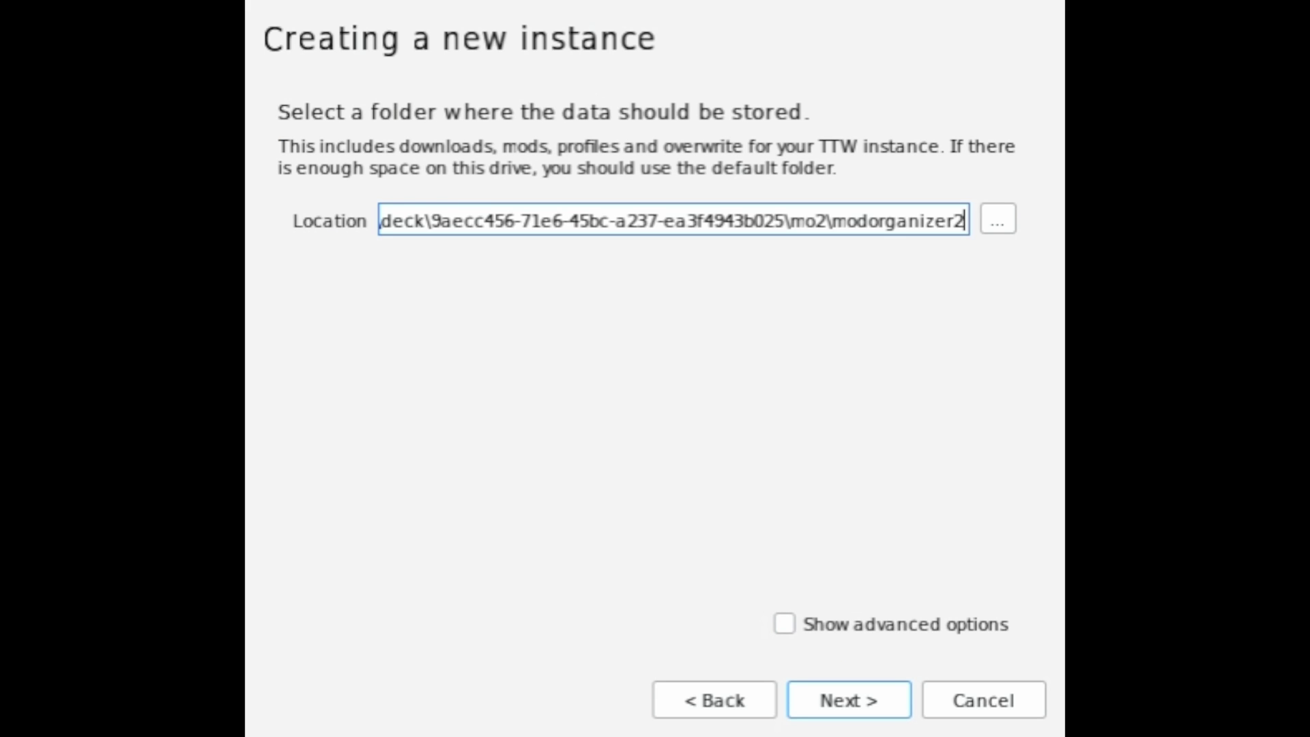
pyautogui.click(848, 699)
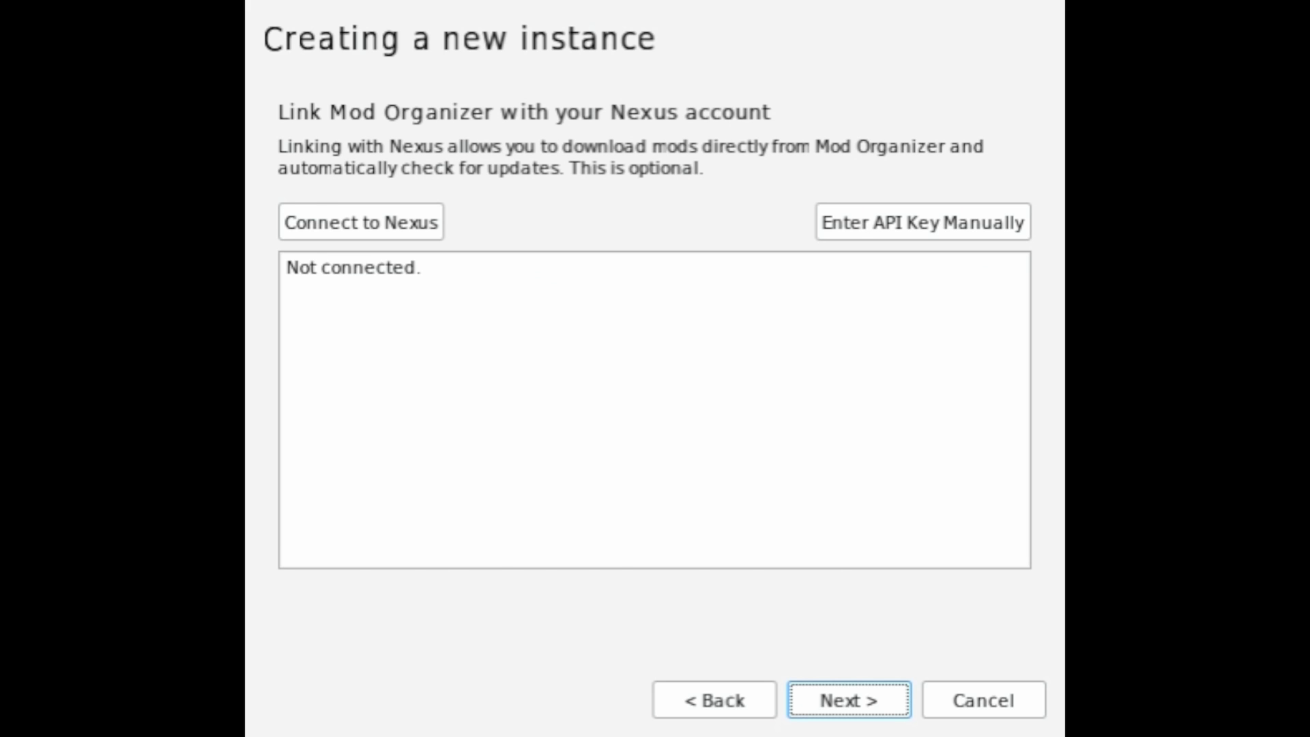
pyautogui.click(922, 222)
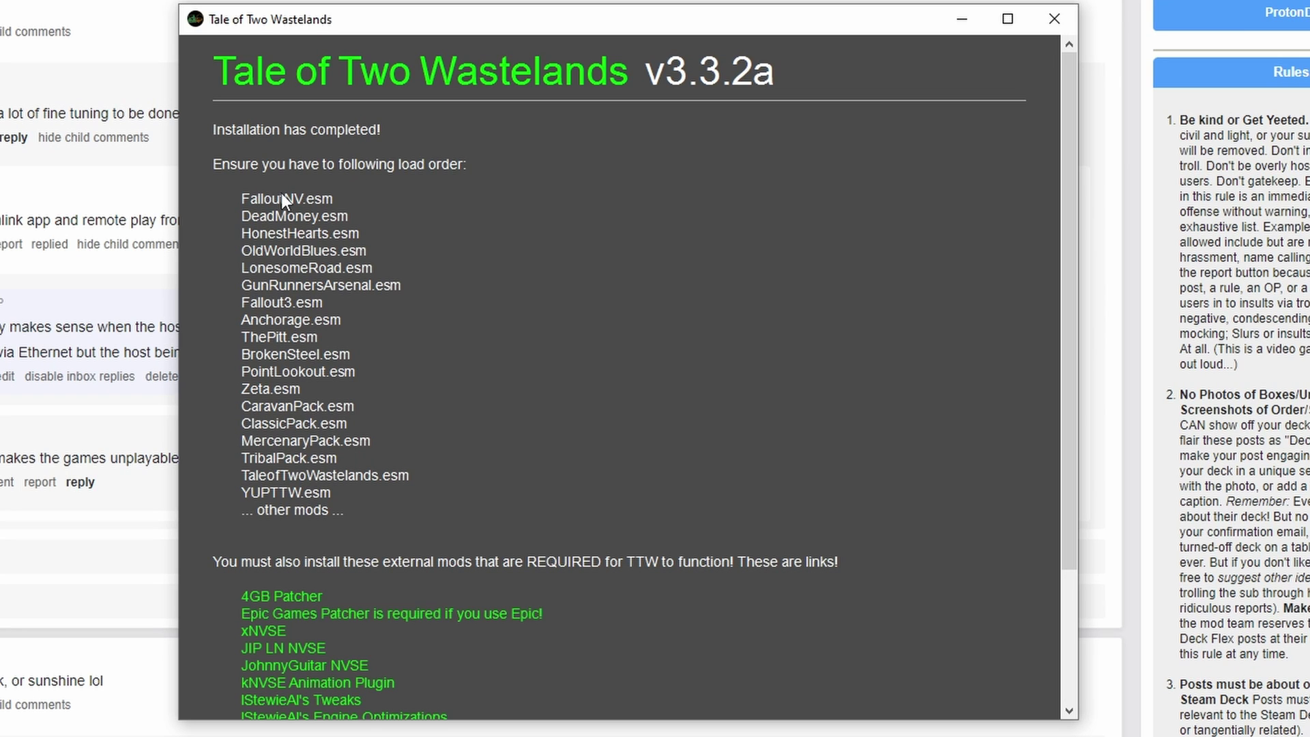
# Review the required load order and external mods in the Tale of Two Wastelands installer, and look through the TTW Output folder
pyautogui.scroll(-5, 283, 196)
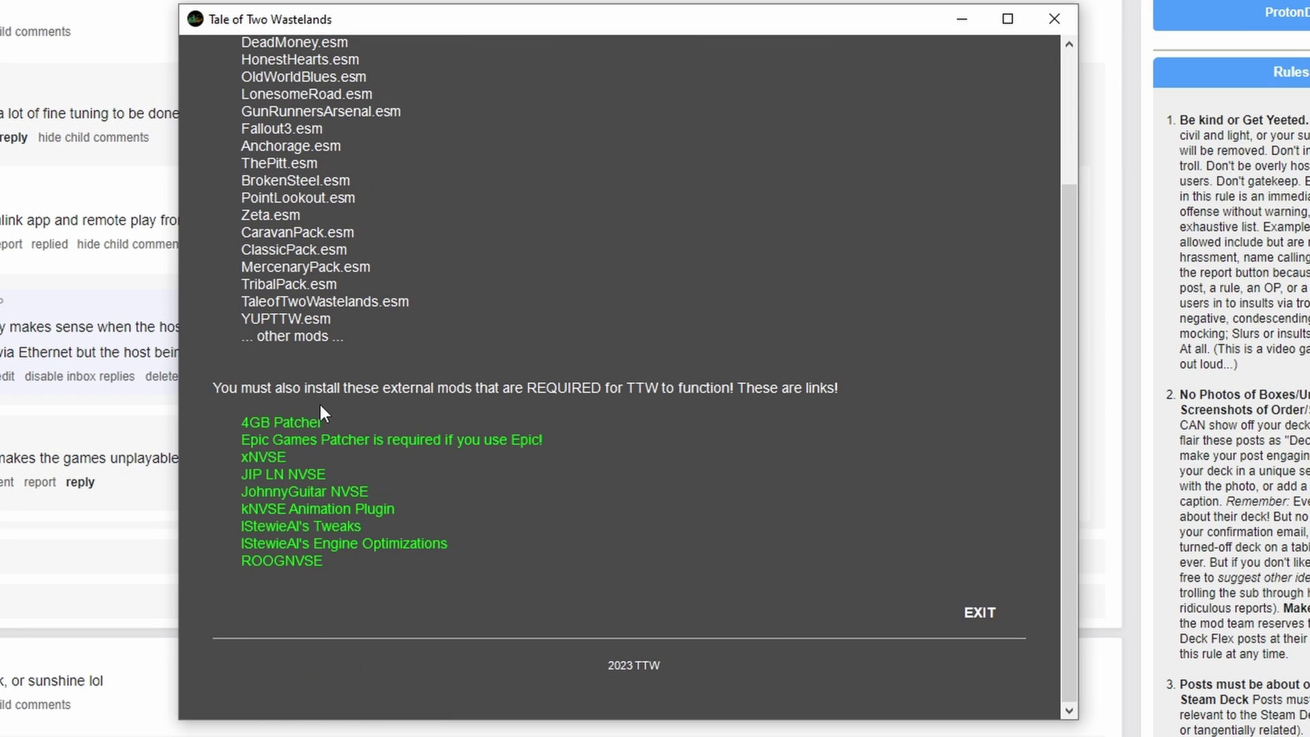
pyautogui.scroll(3, 316, 426)
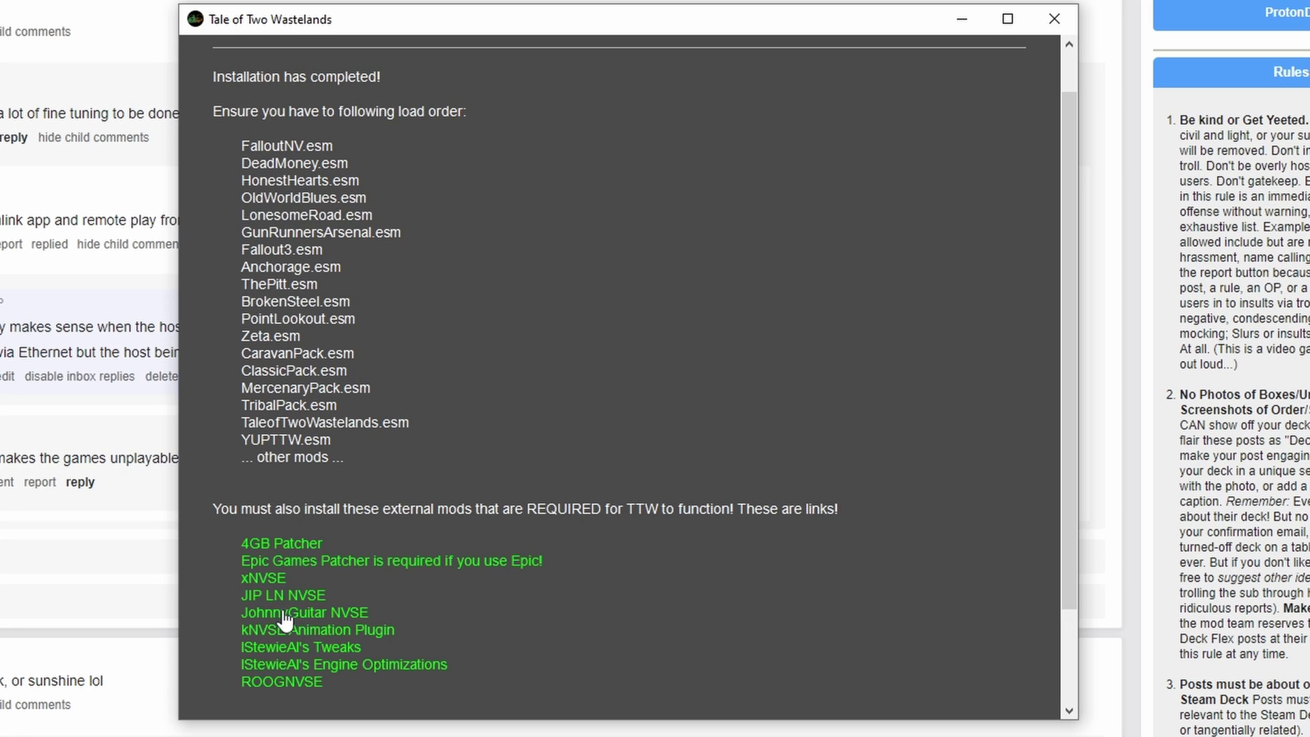
pyautogui.scroll(-2, 300, 704)
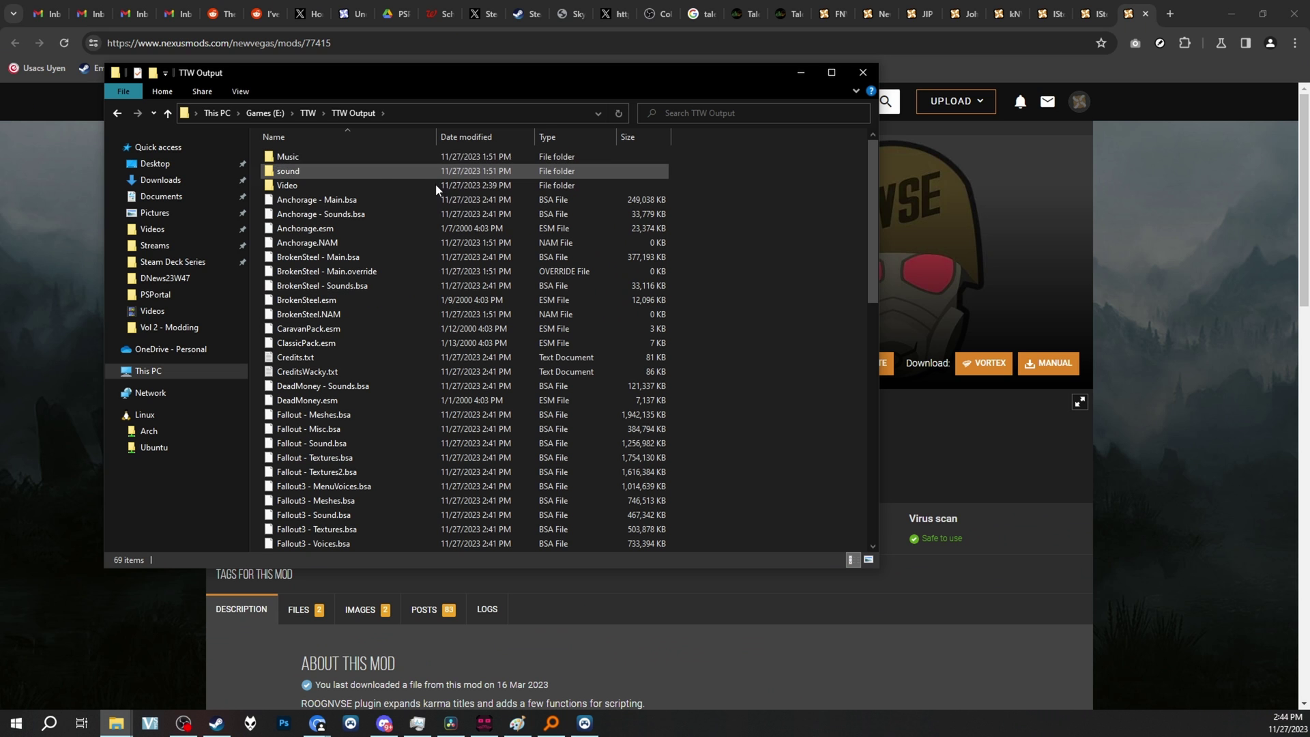
pyautogui.scroll(-10, 674, 287)
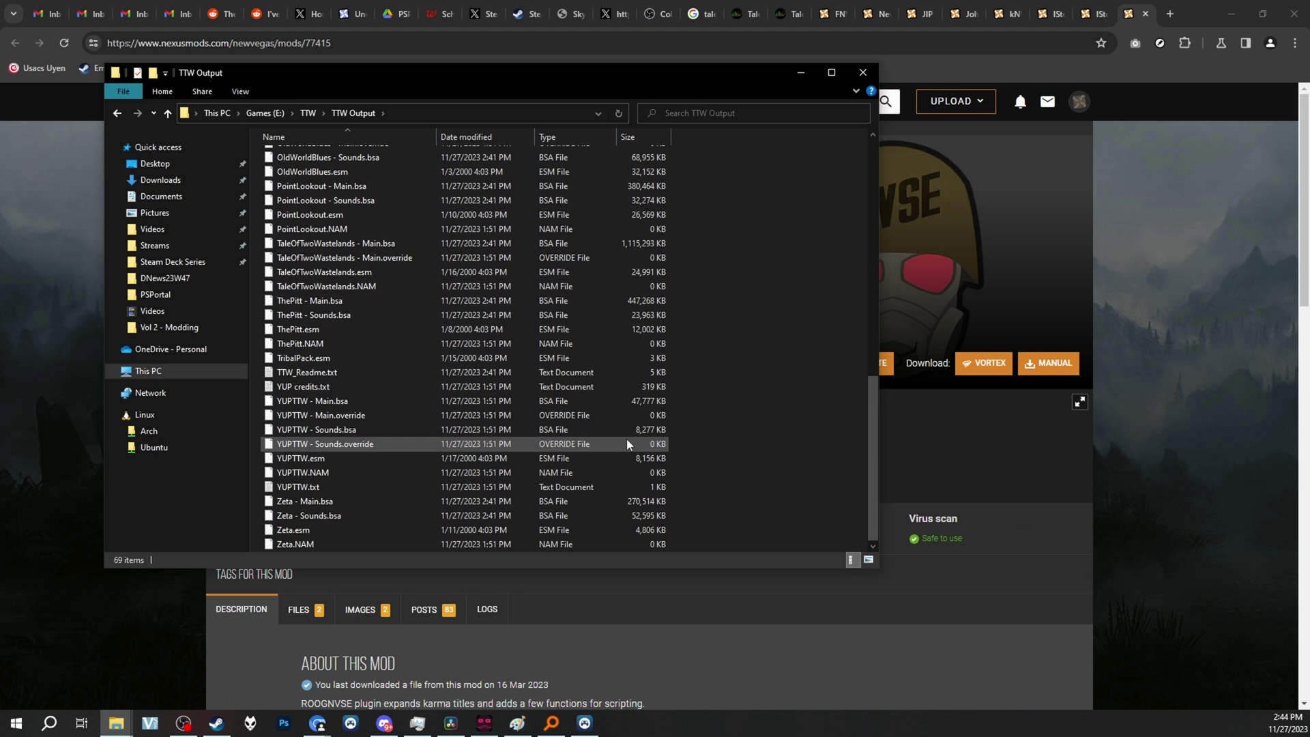
pyautogui.scroll(13, 626, 440)
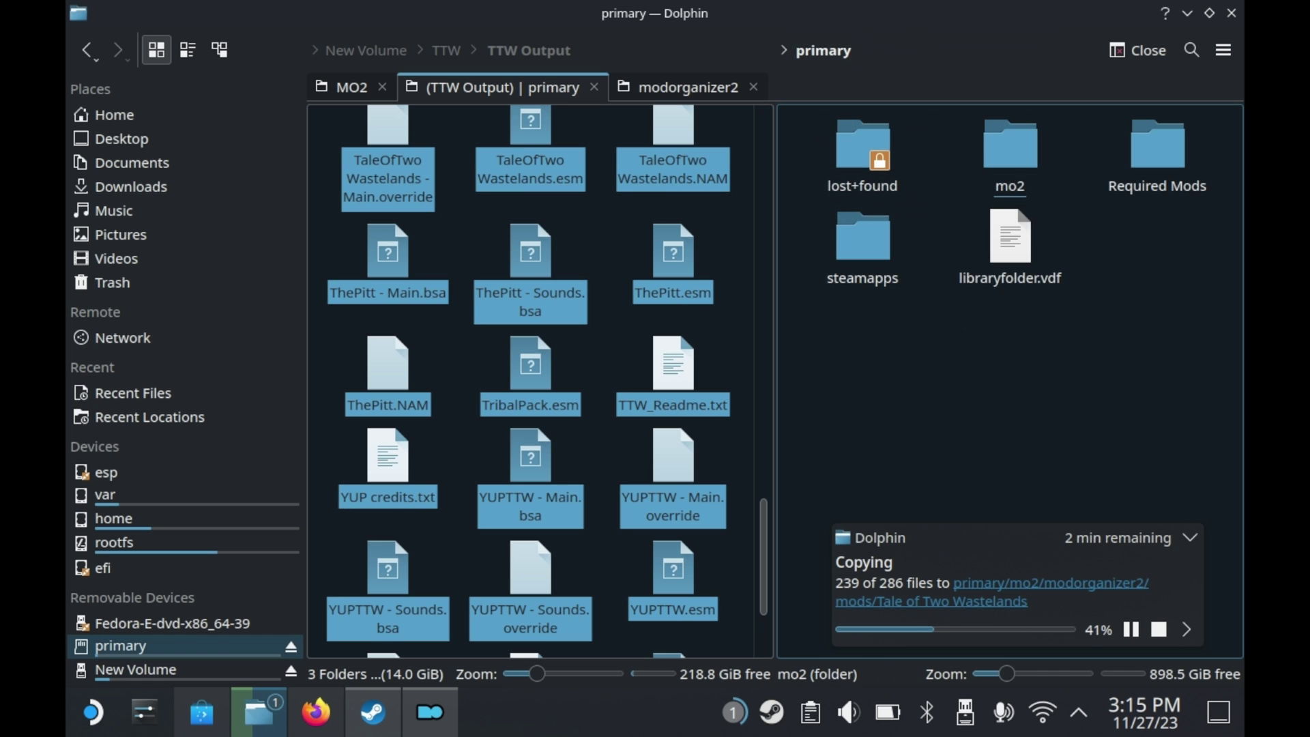
# Open the mods folder inside mo2/modorganizer2 on the primary drive, beside the TTW Output files
pyautogui.click(1009, 156)
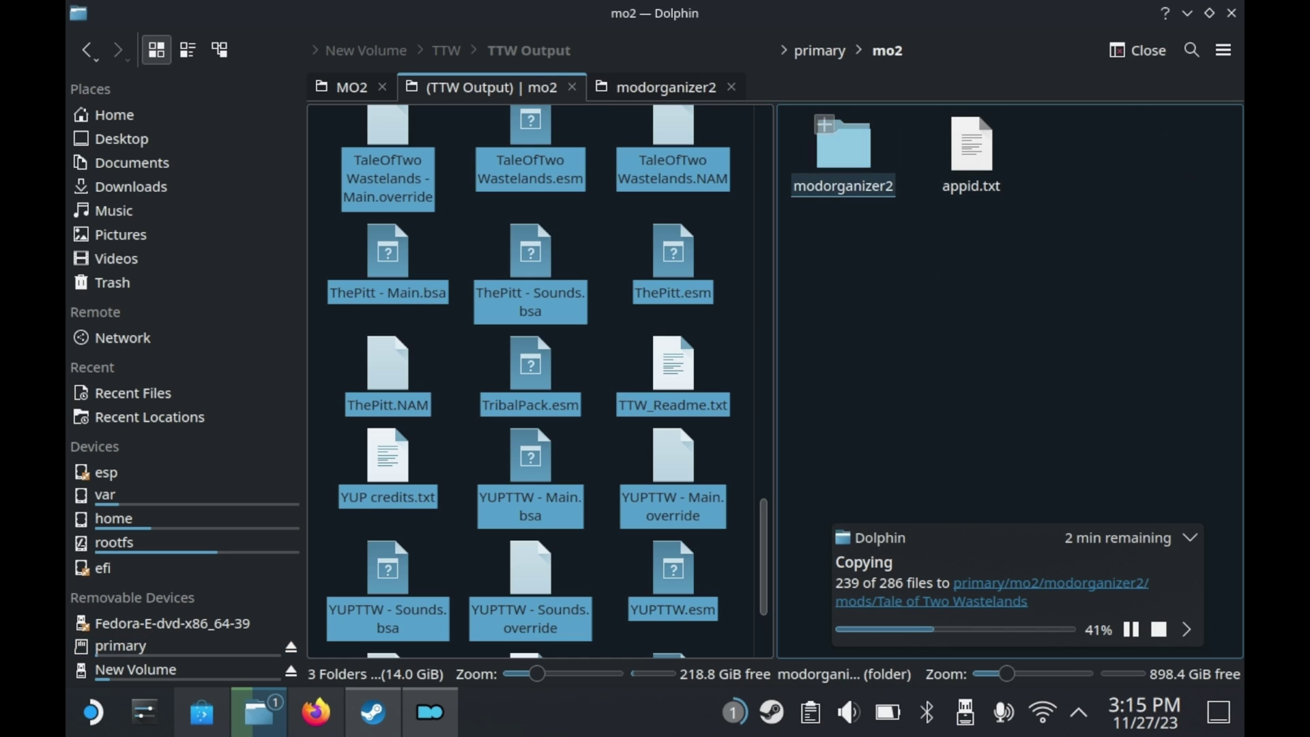
pyautogui.doubleClick(844, 147)
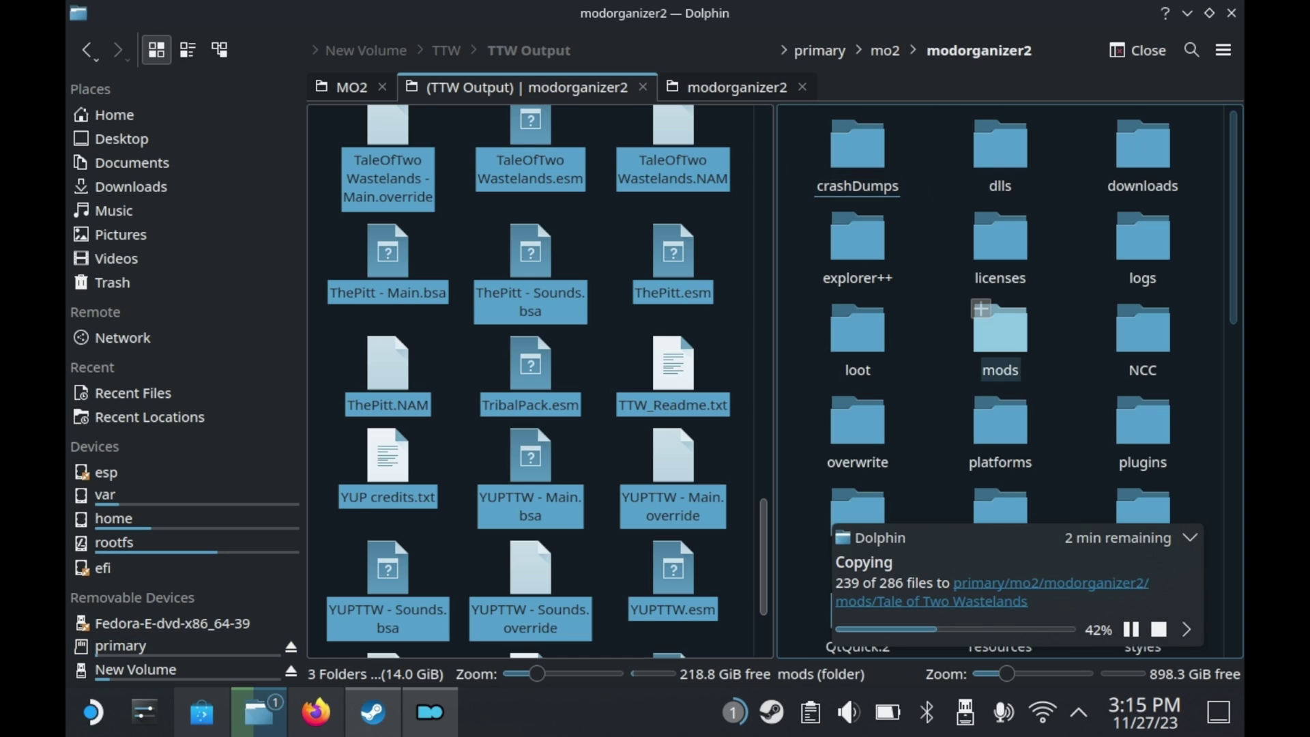
pyautogui.doubleClick(1000, 338)
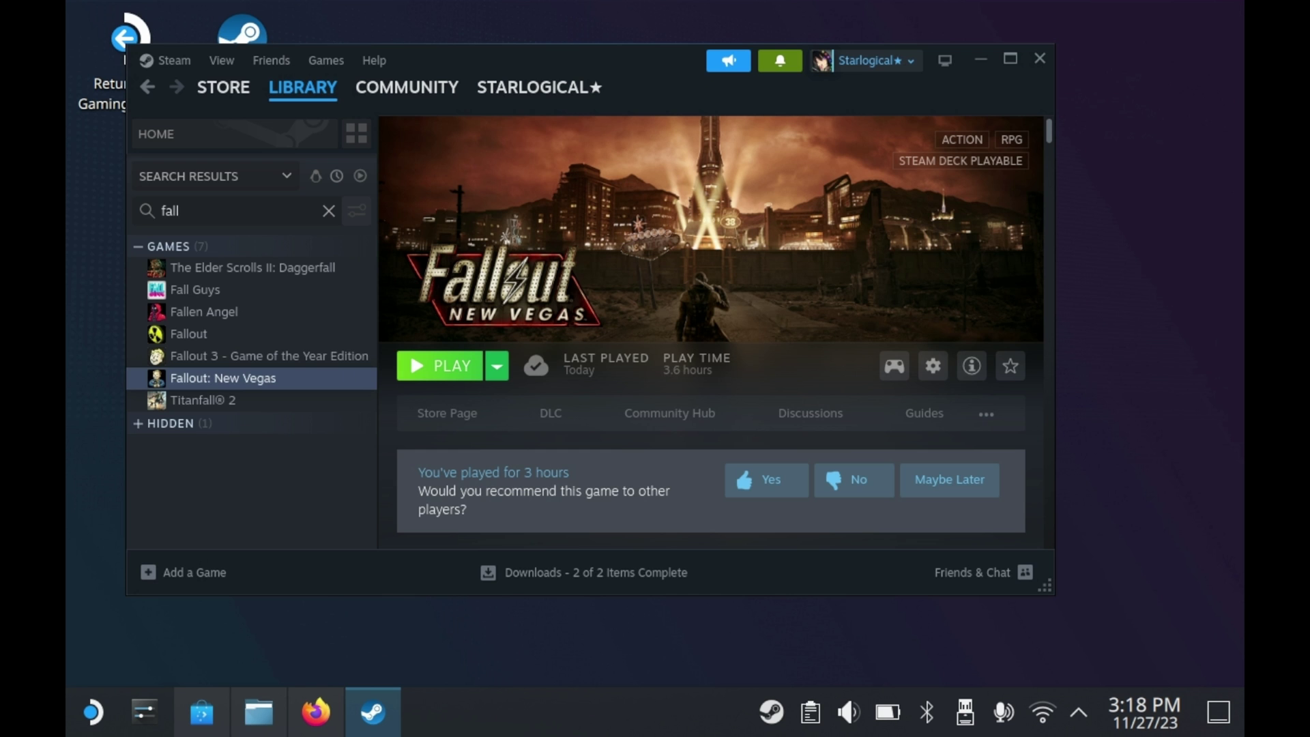
# Launch Fallout: New Vegas from Steam, enable the Tale of Two Wastelands mod in Mod Organizer, and check its plugin list
pyautogui.press('Return')
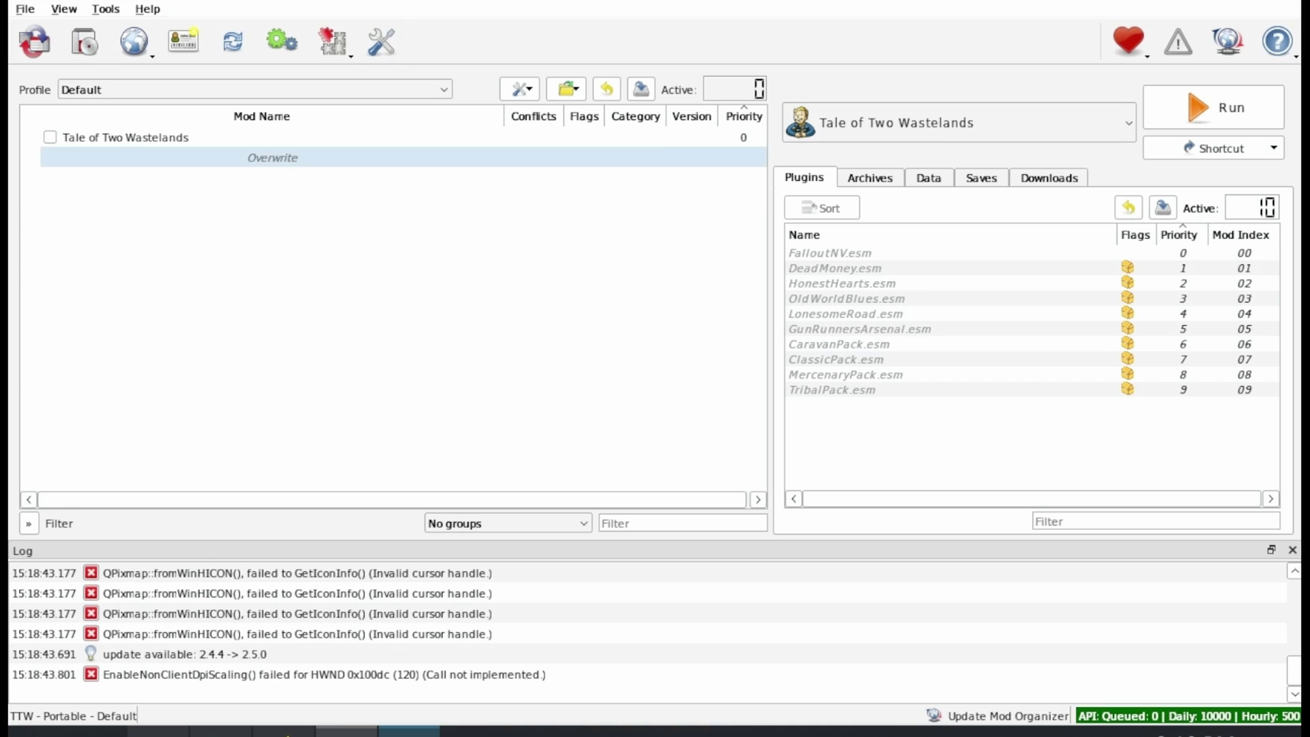
pyautogui.click(125, 137)
pyautogui.click(50, 137)
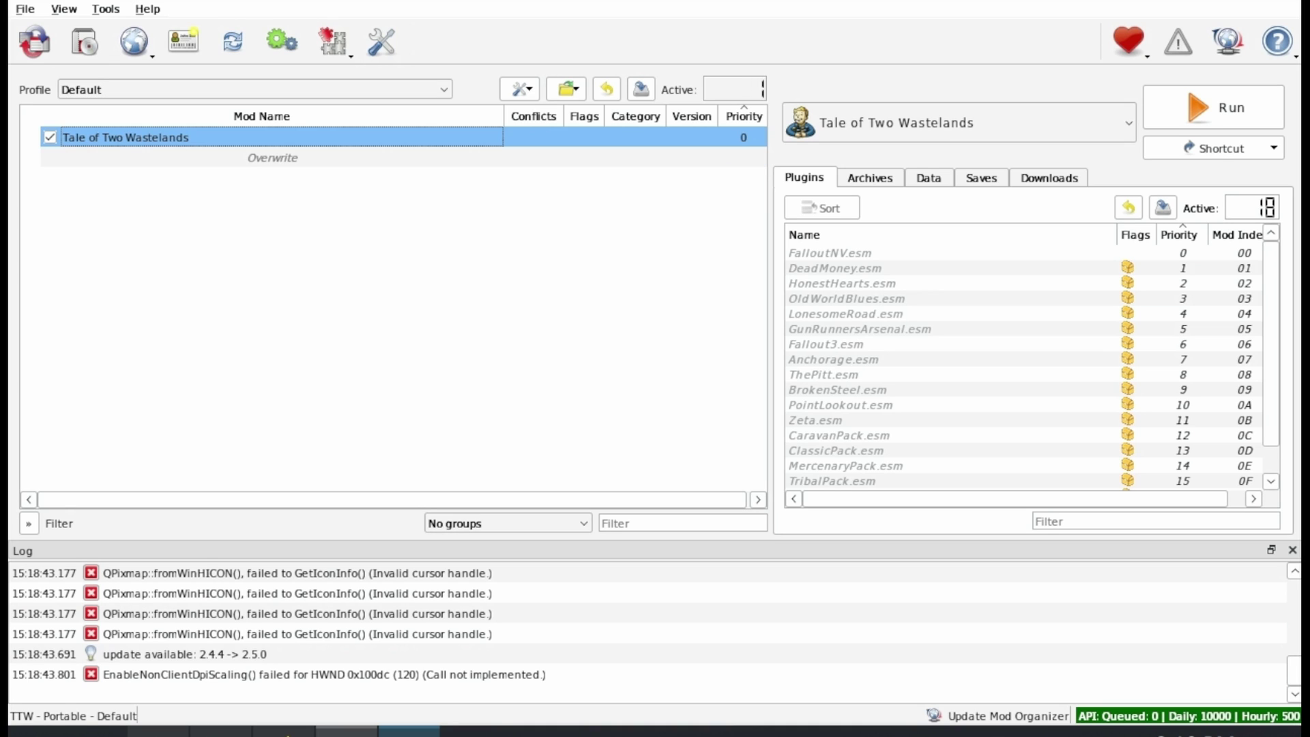
pyautogui.scroll(-1, 1024, 344)
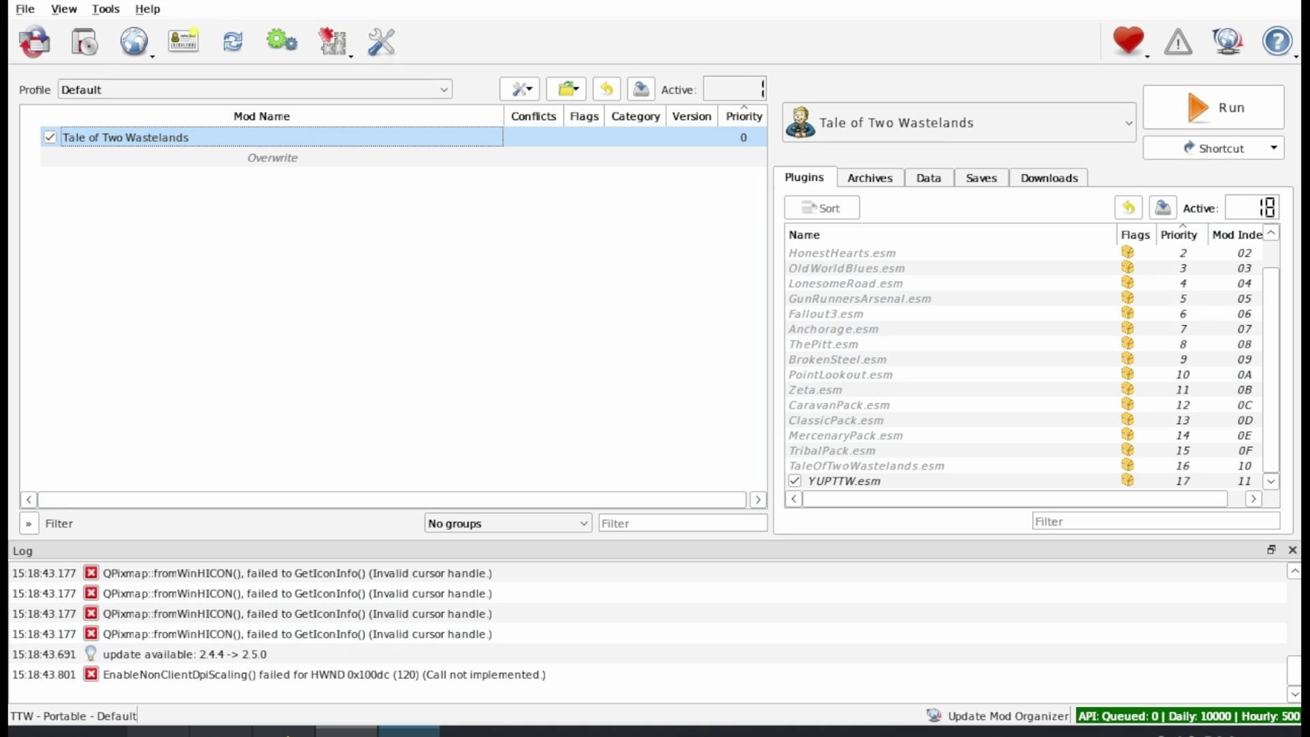
pyautogui.click(273, 137)
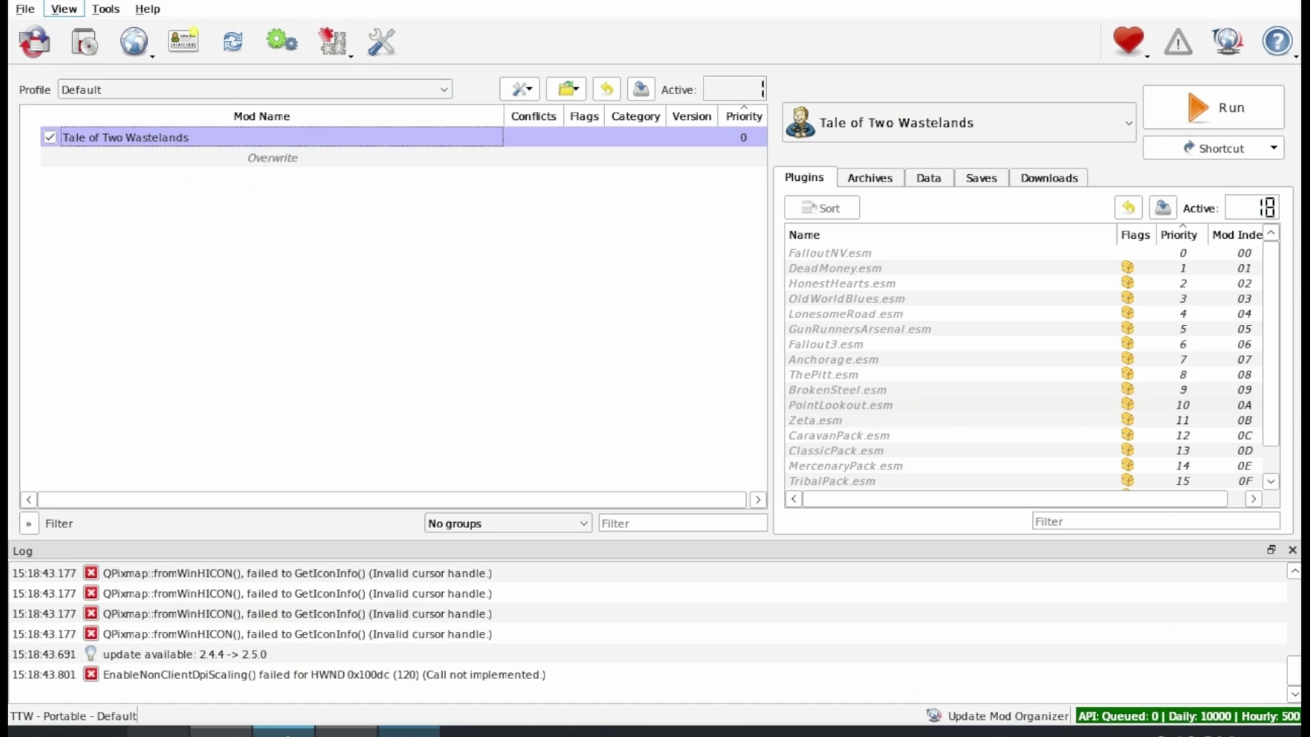
# Install the archives from the Required Mods folder on D:, from Stewie Tweaks through Engine Optimizations, leaving out FNV4GB and New Vegas Script Extender
pyautogui.click(25, 9)
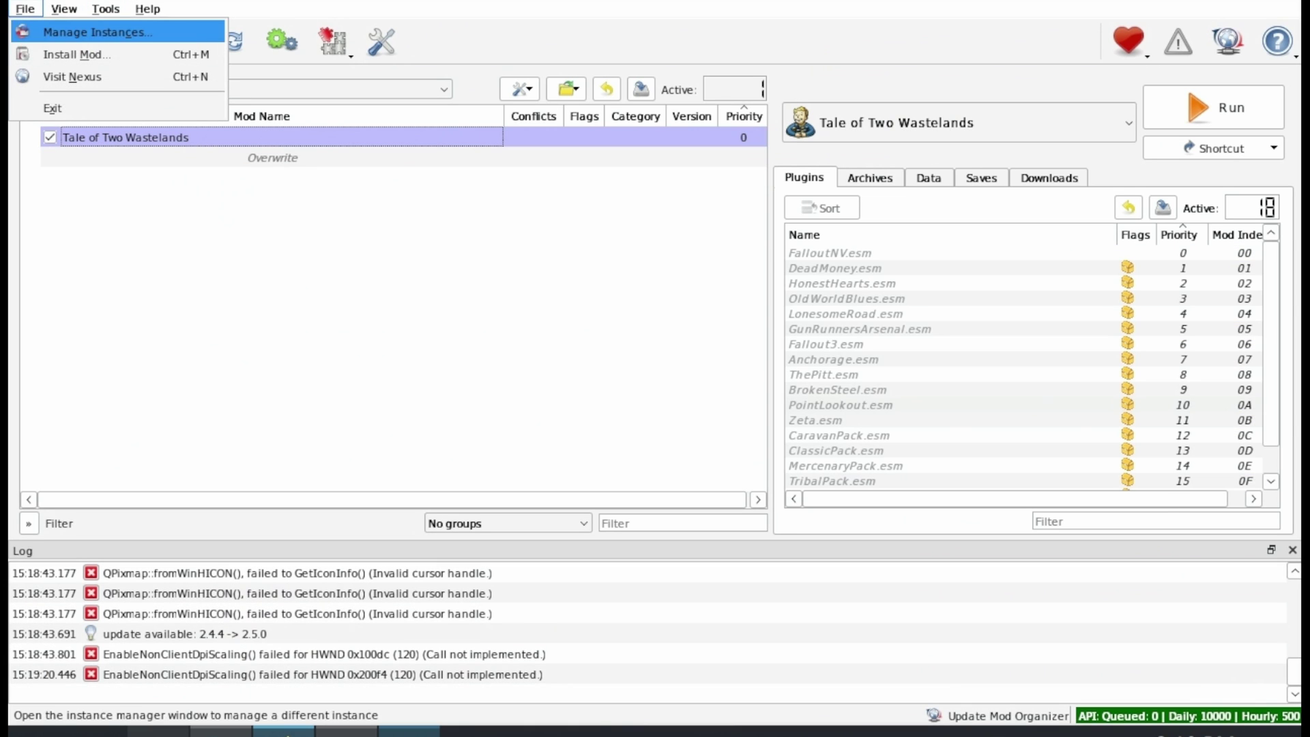
pyautogui.click(75, 54)
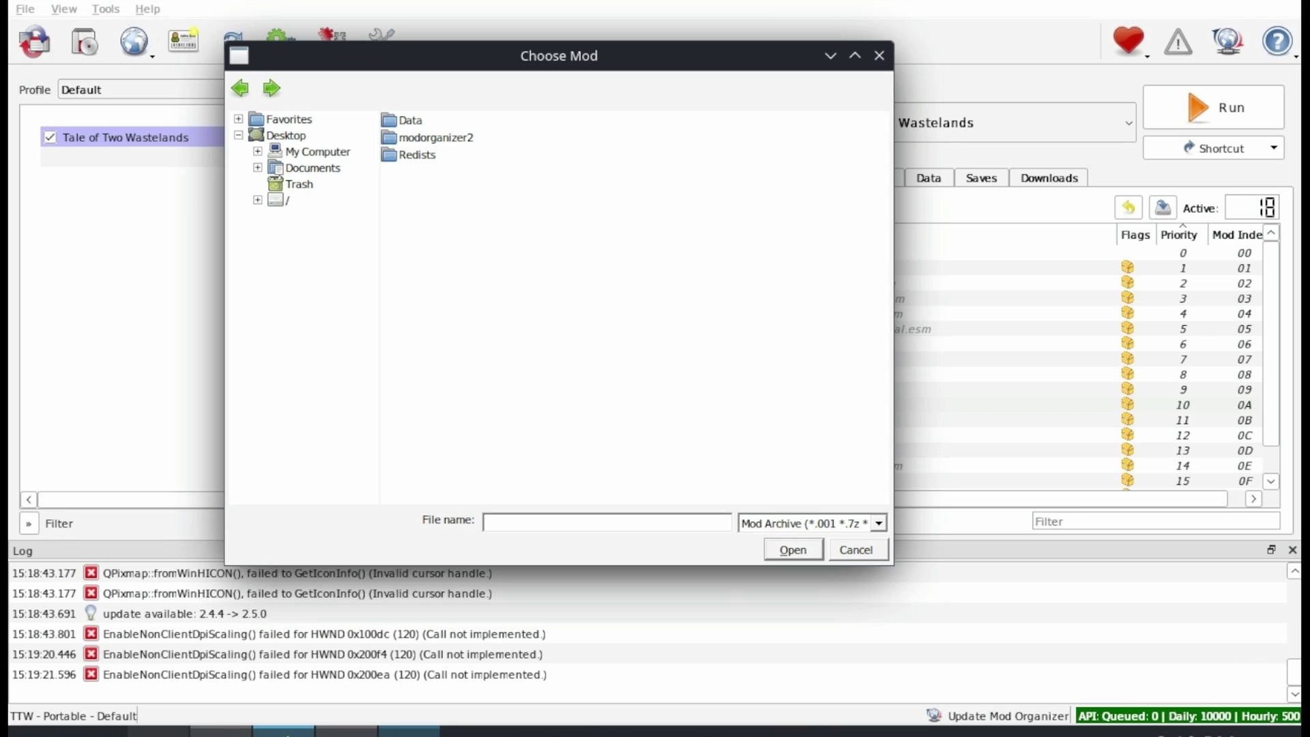
pyautogui.click(257, 151)
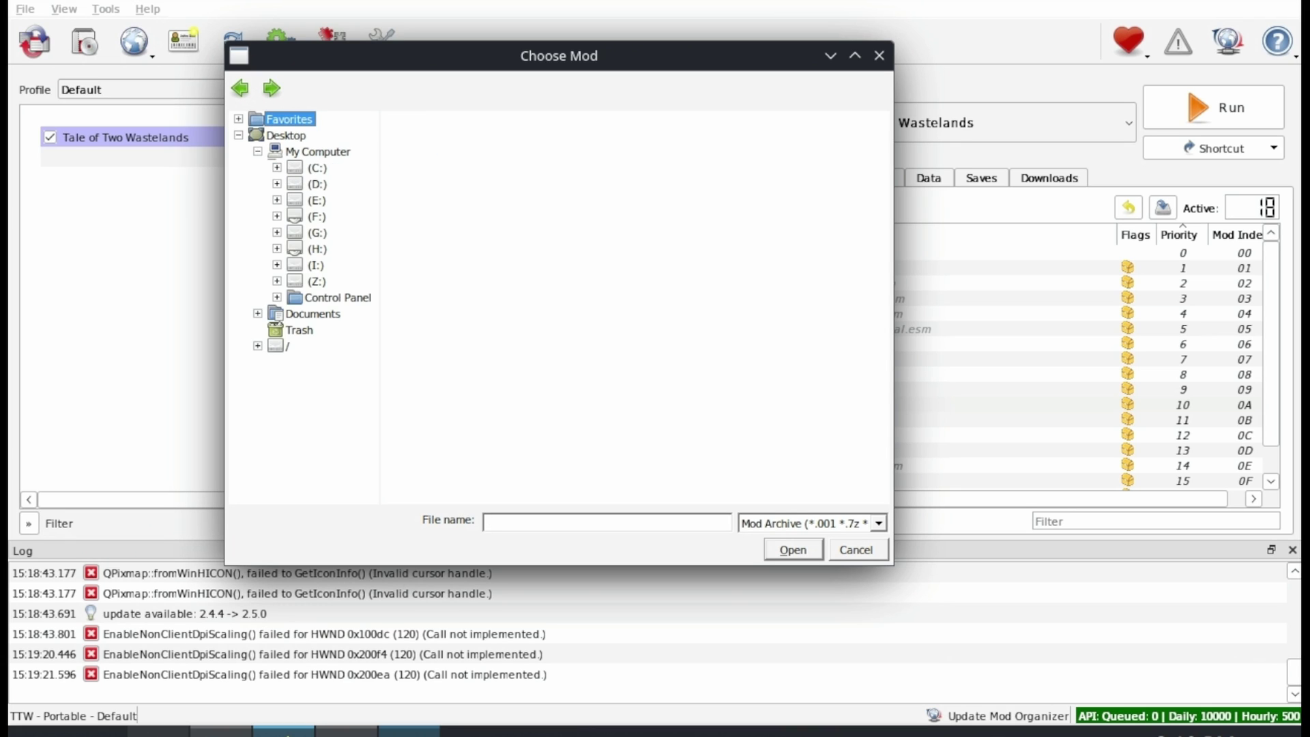
pyautogui.click(316, 281)
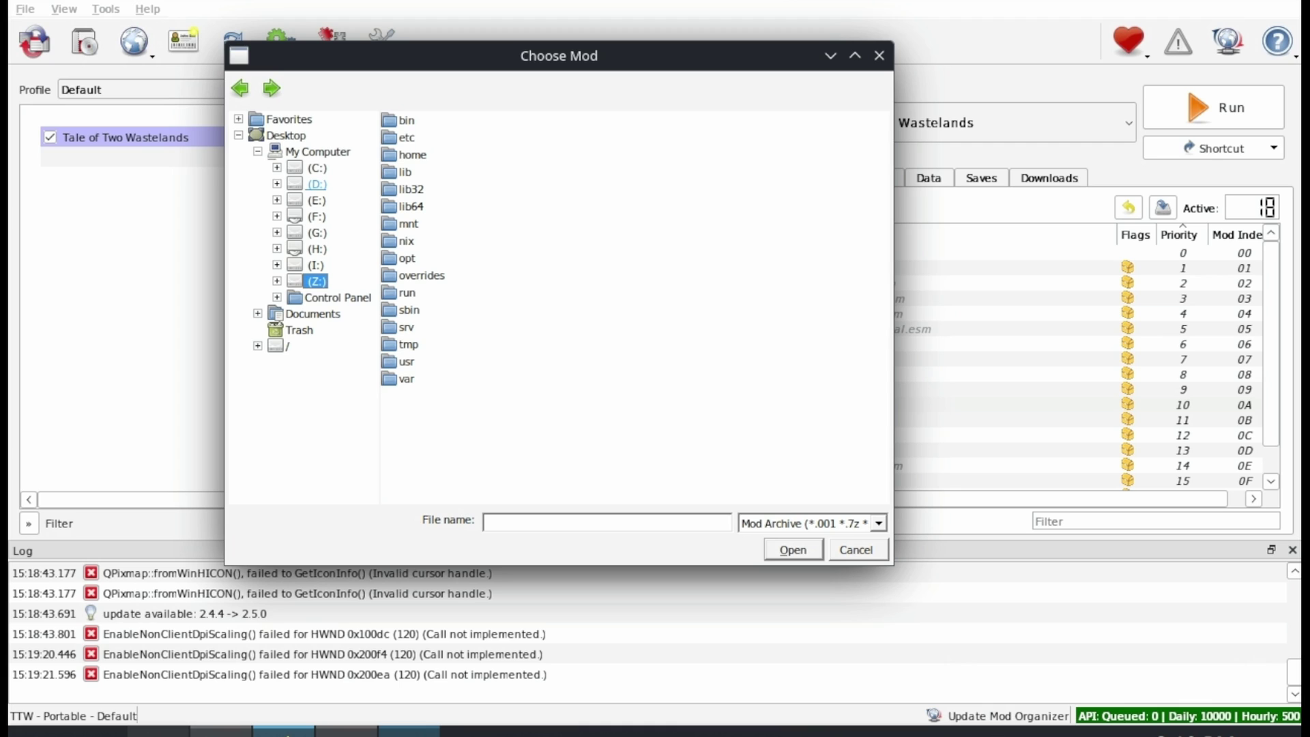
pyautogui.click(316, 184)
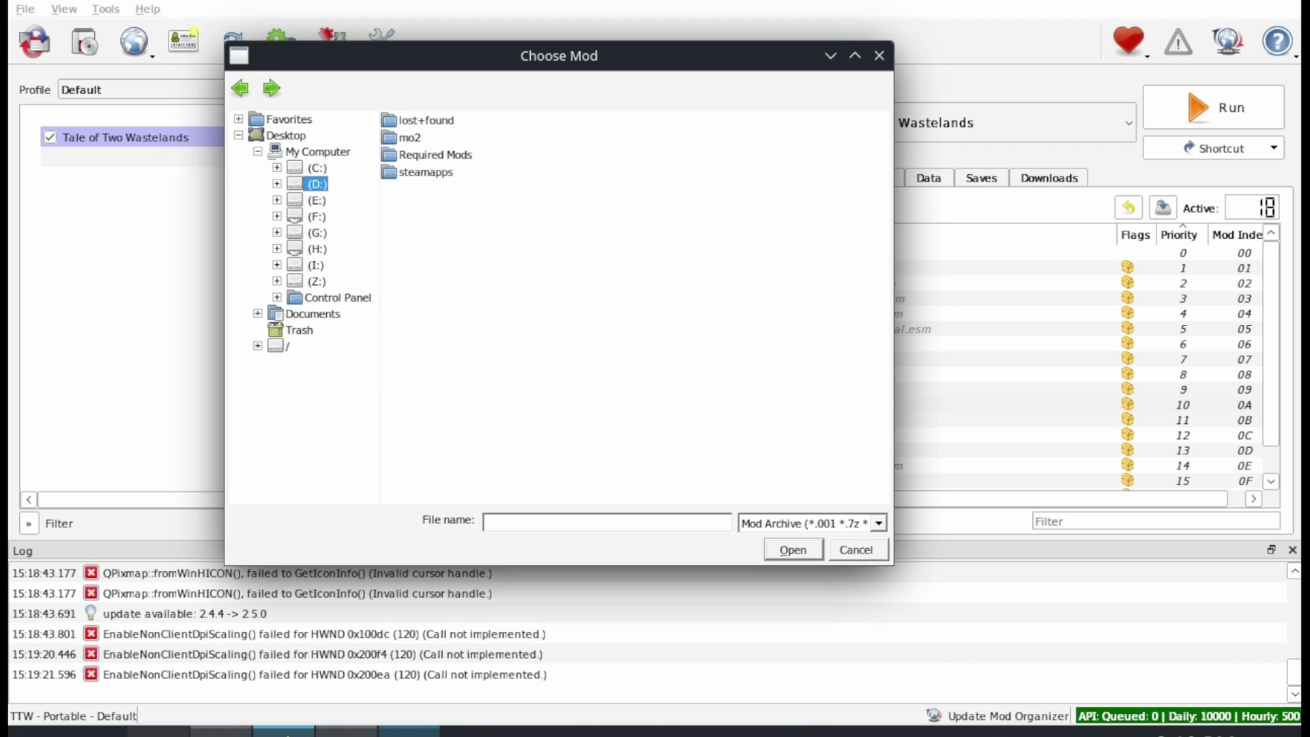
pyautogui.doubleClick(434, 155)
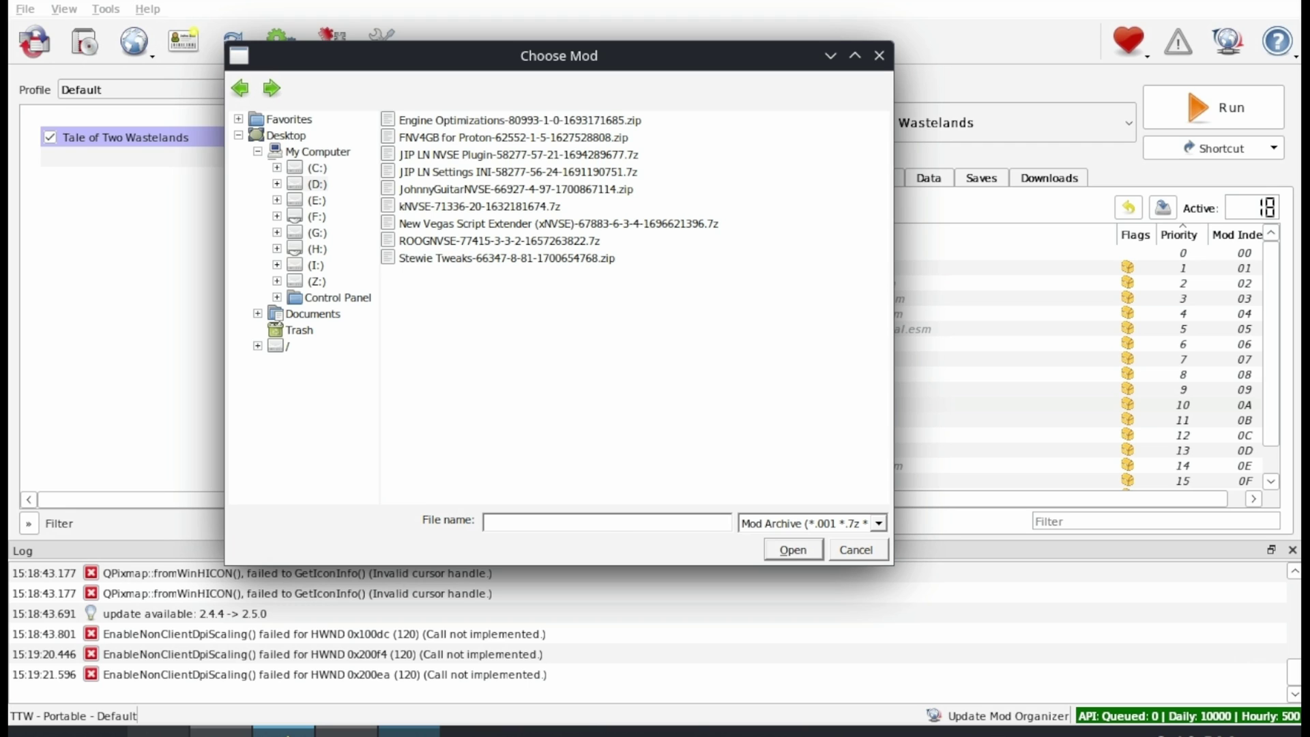
pyautogui.doubleClick(506, 258)
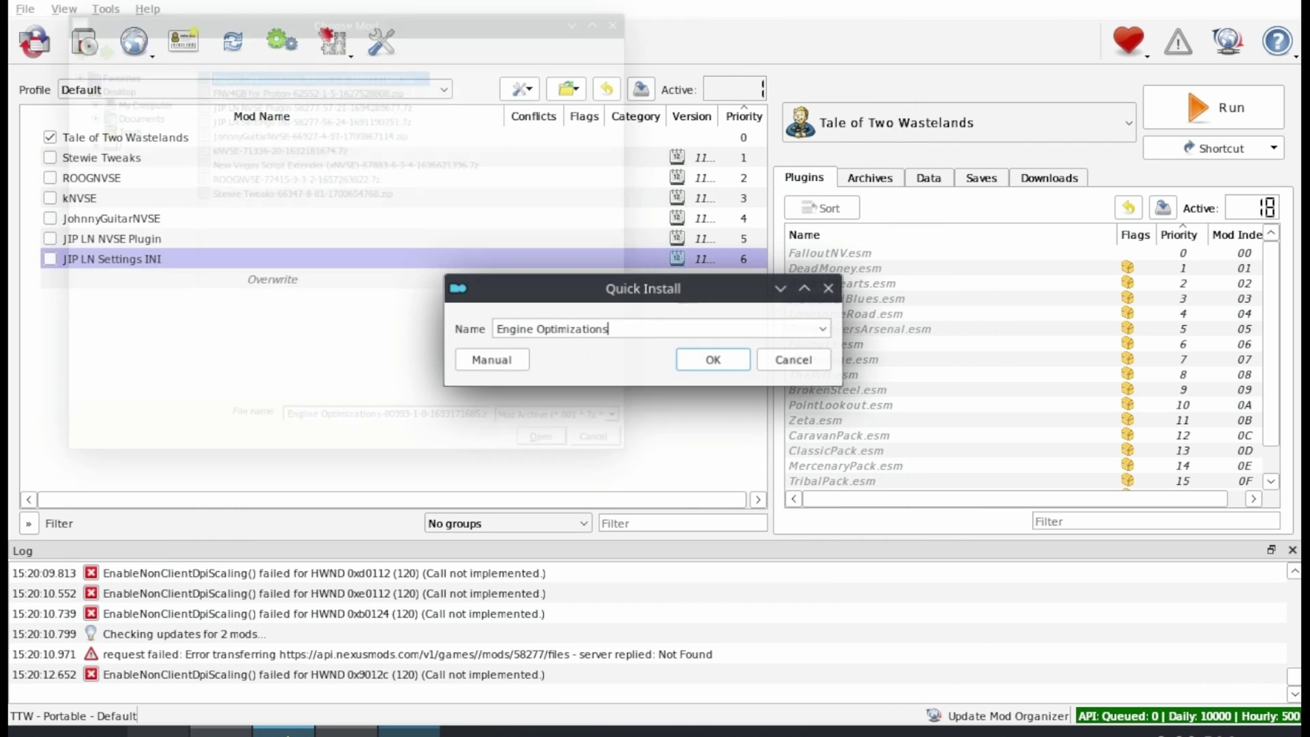
pyautogui.press('Return')
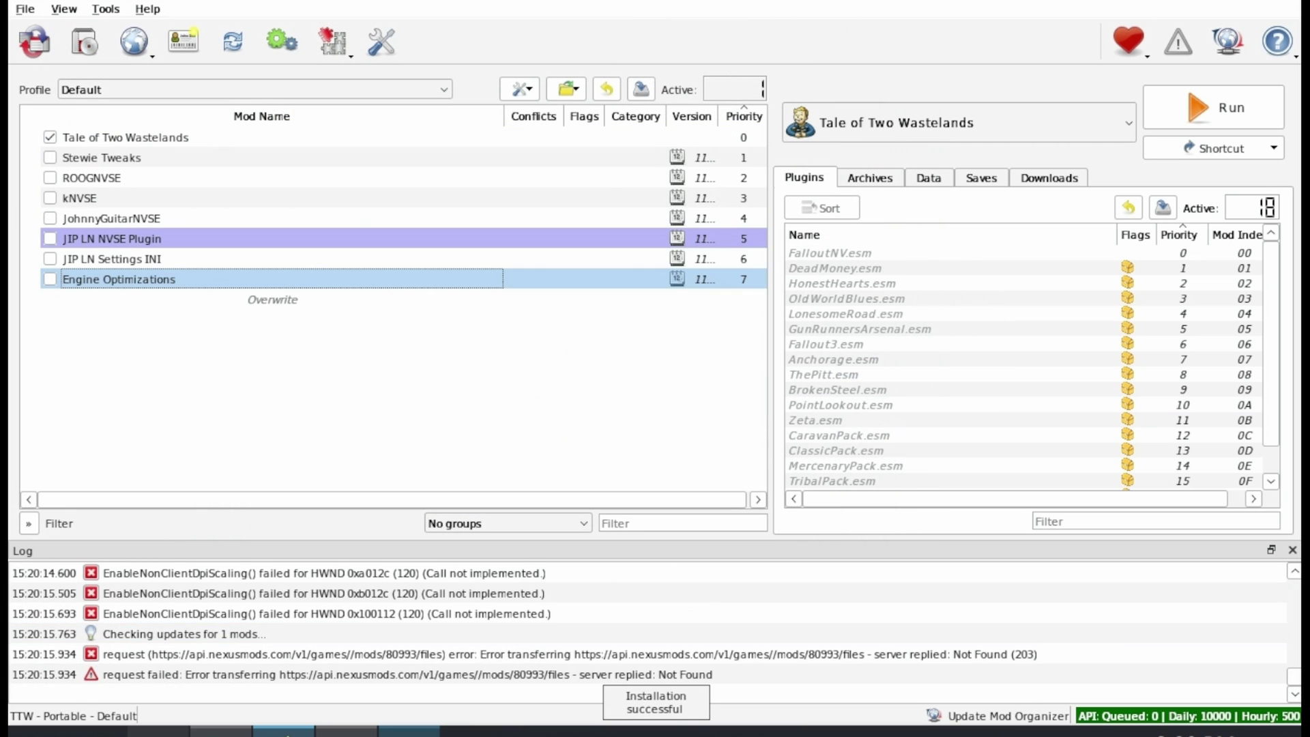
# Copy FalloutNVPatcher from the Required Mods folder into steamapps/common/Fallout New Vegas on the primary drive
pyautogui.click(220, 731)
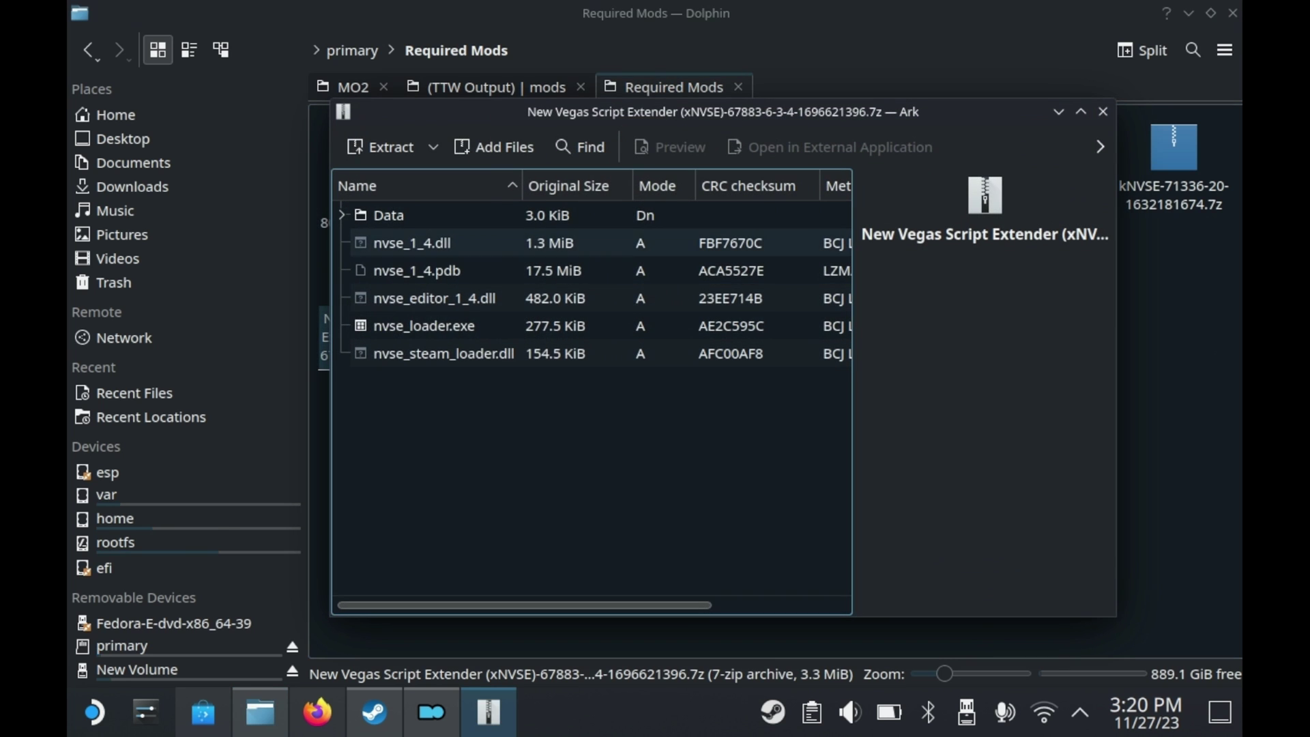
pyautogui.moveTo(553, 361); pyautogui.dragTo(552, 270)
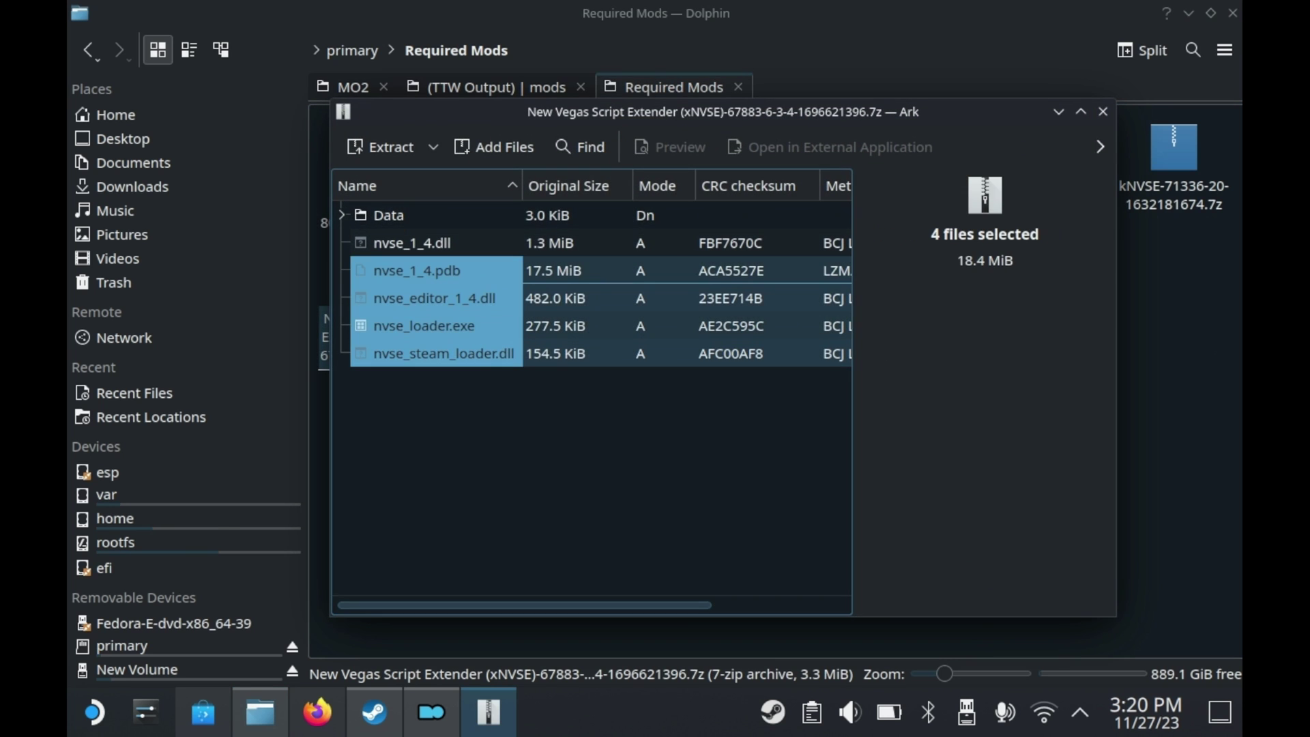
pyautogui.moveTo(722, 111); pyautogui.dragTo(854, 181)
pyautogui.click(511, 145)
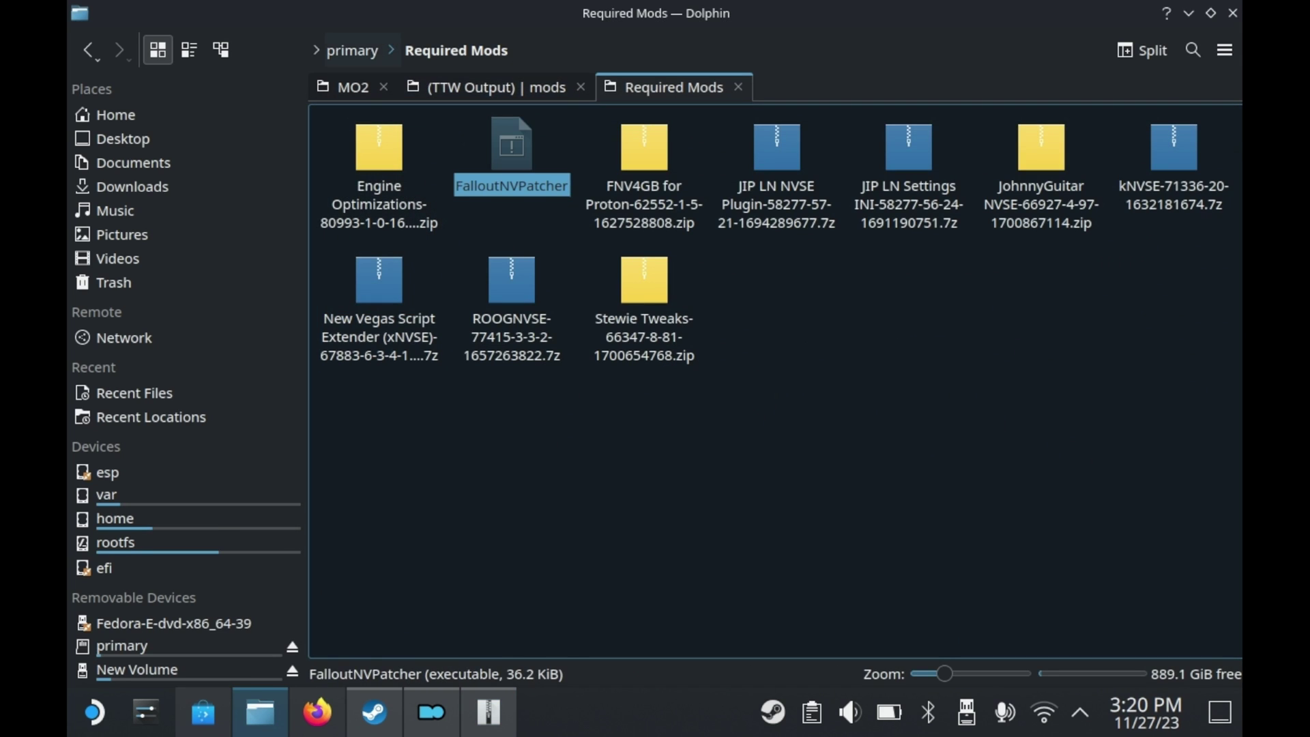
pyautogui.click(352, 49)
pyautogui.click(759, 145)
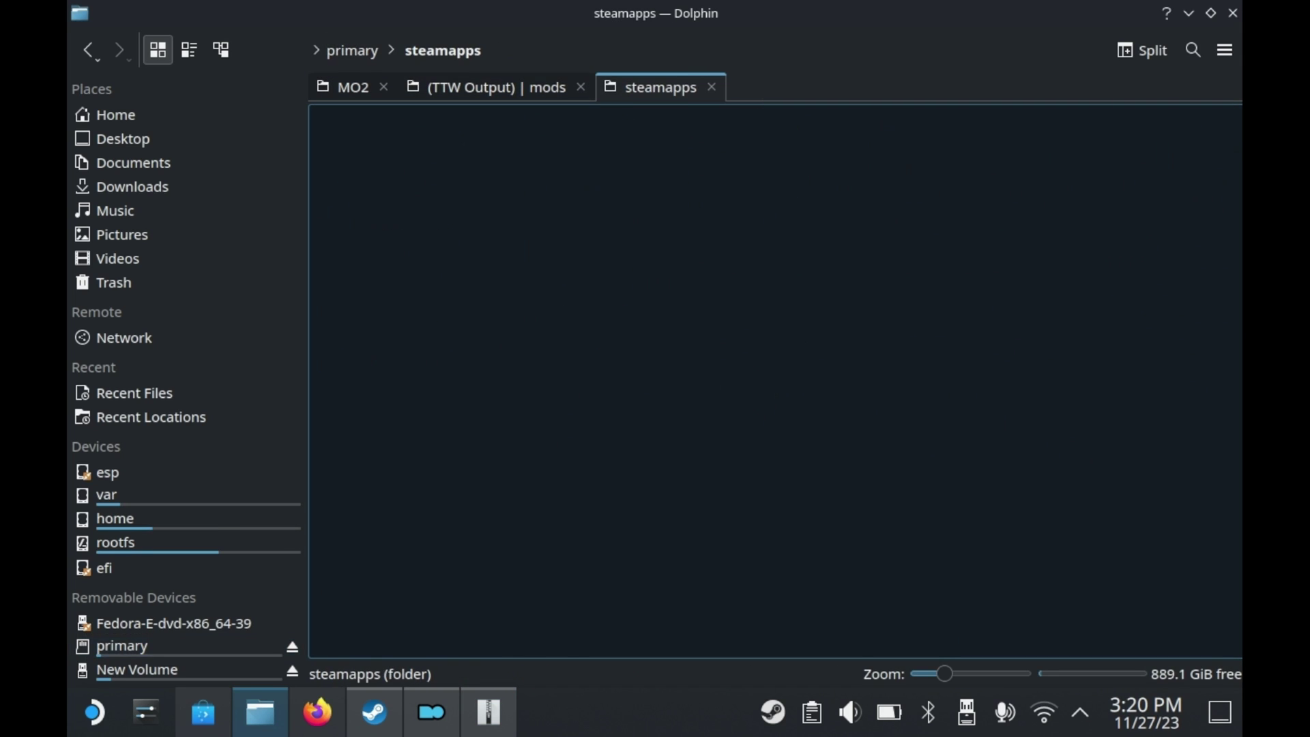
pyautogui.click(375, 144)
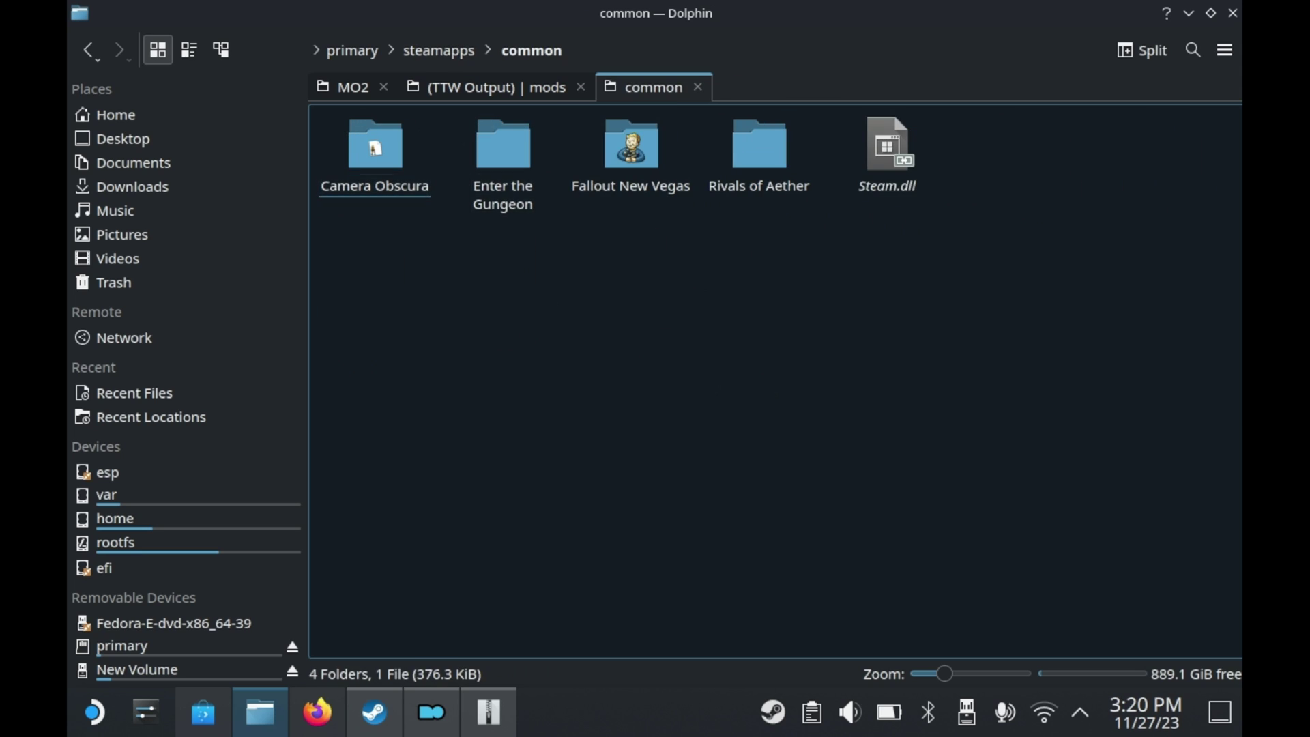
pyautogui.click(630, 144)
pyautogui.hotkey('ctrl', 'v')
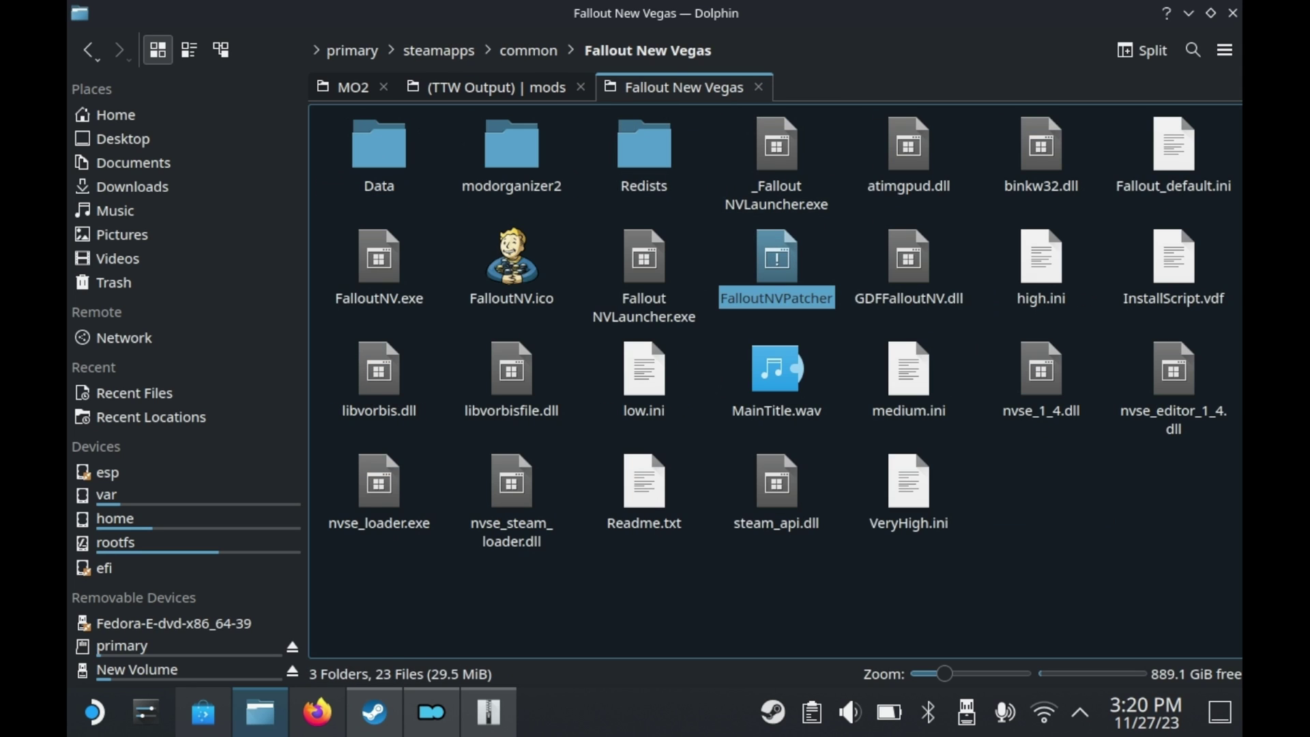
# Extract everything in the New Vegas Script Extender (xNVSE) archive into the Fallout New Vegas folder, overwriting all existing files
pyautogui.click(488, 711)
pyautogui.hotkey('ctrl', 'a')
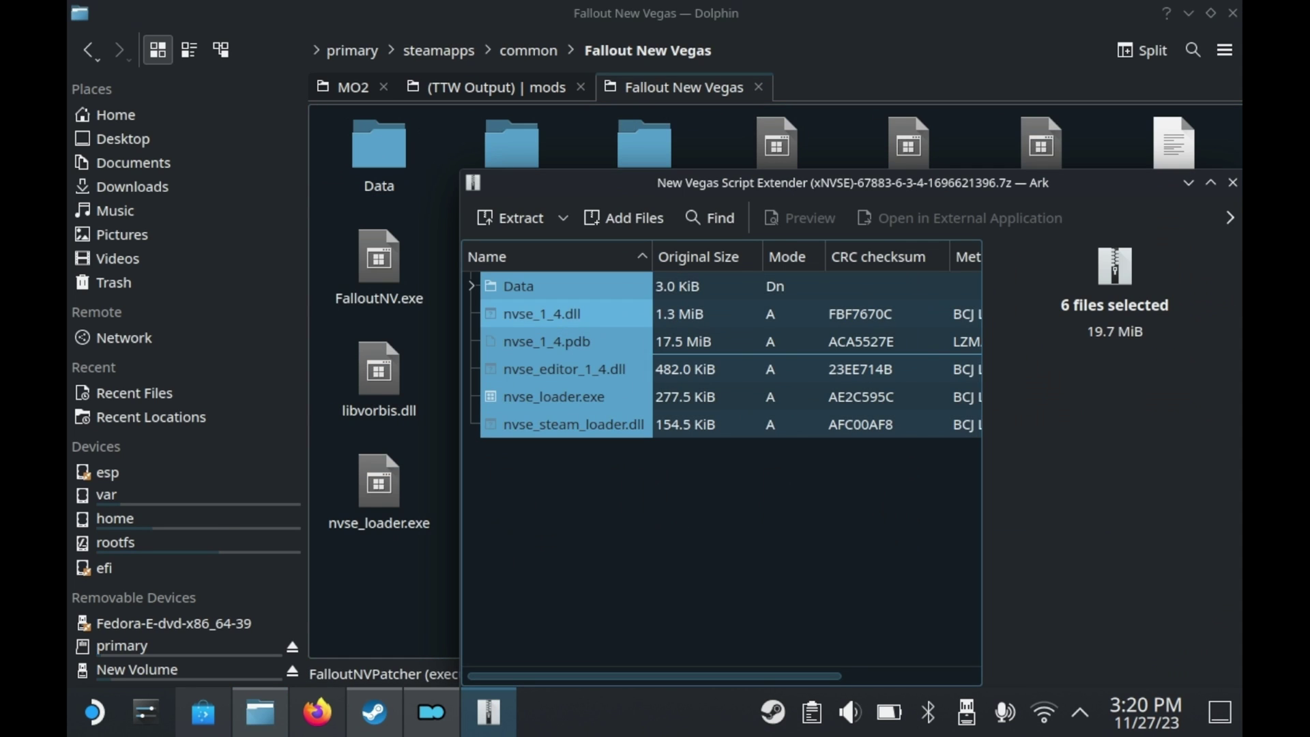
pyautogui.moveTo(546, 313); pyautogui.dragTo(394, 549)
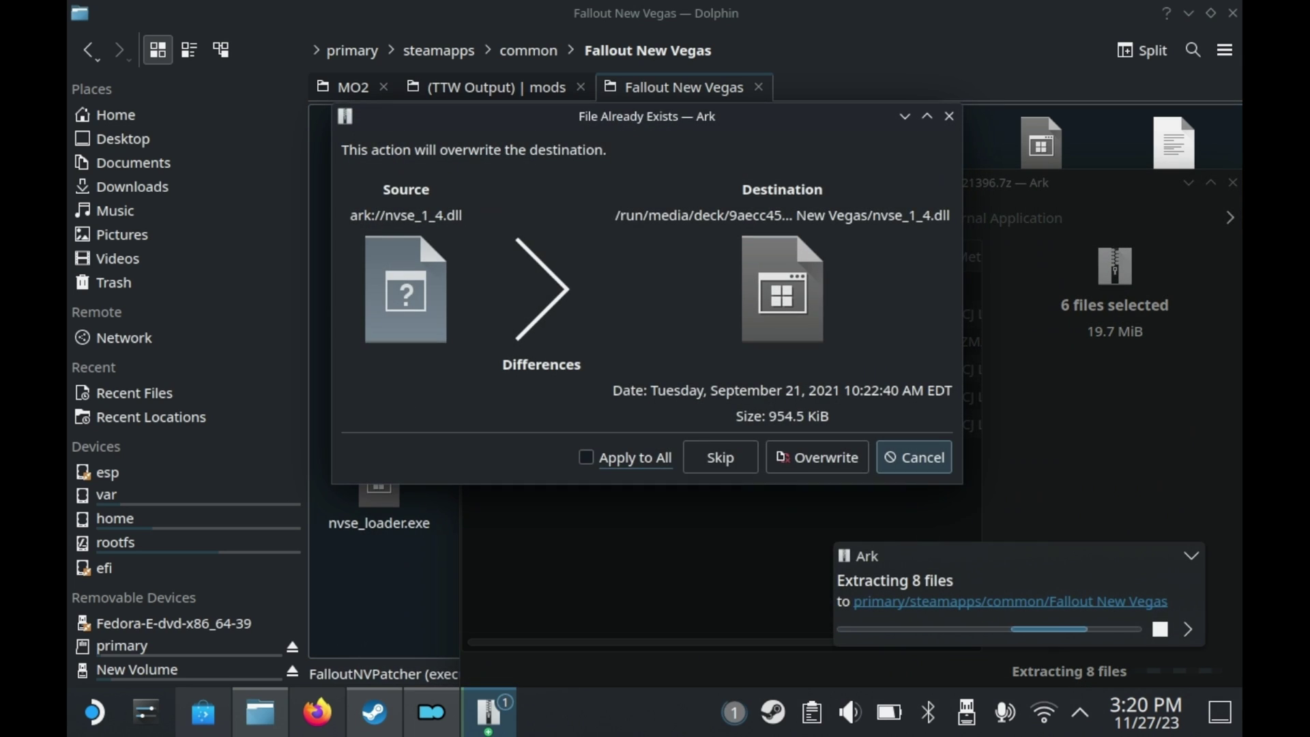
pyautogui.click(586, 457)
pyautogui.click(816, 457)
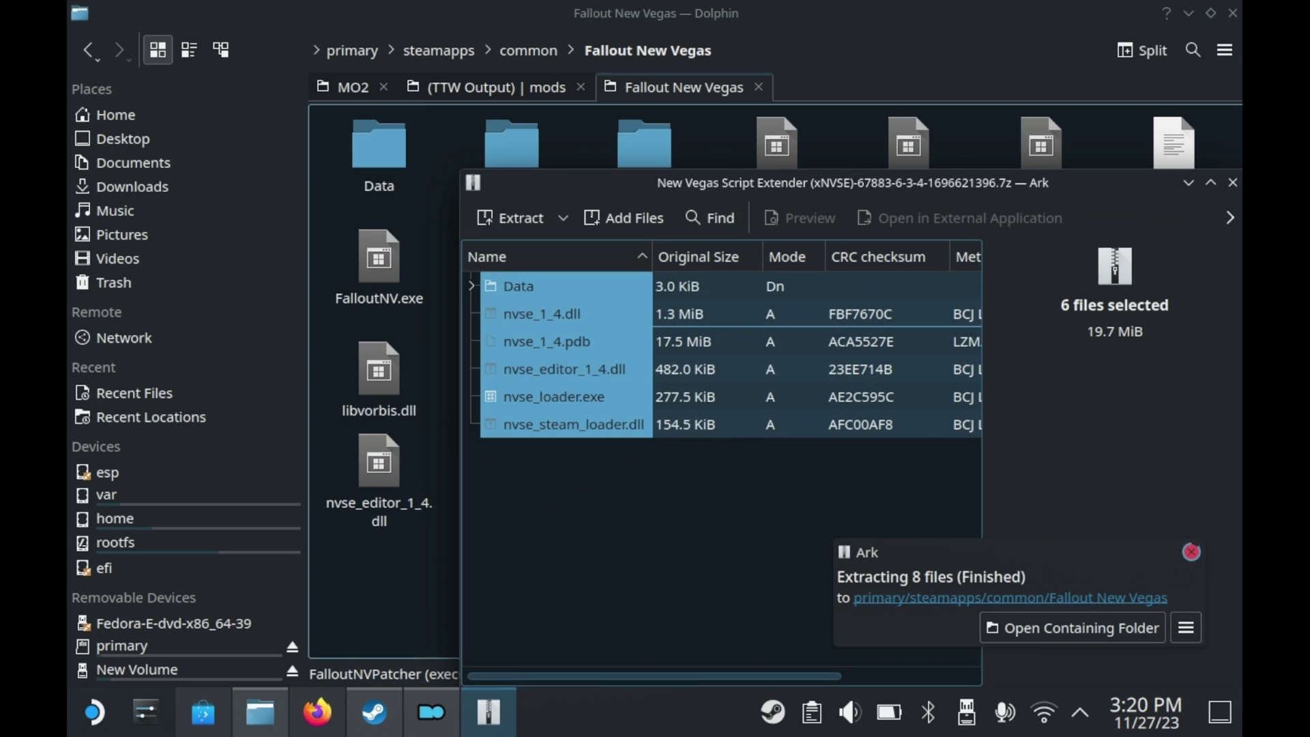
pyautogui.moveTo(1119, 182); pyautogui.dragTo(847, 119)
pyautogui.click(961, 119)
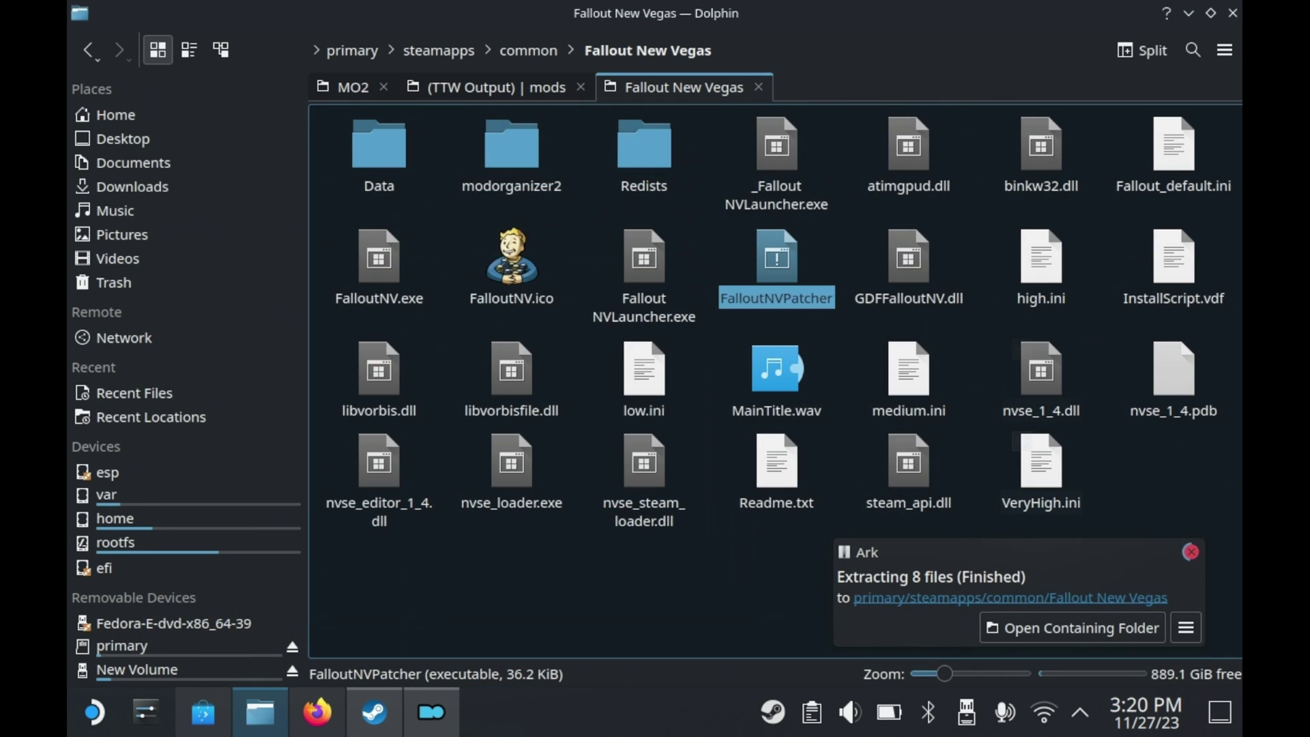
pyautogui.click(1191, 551)
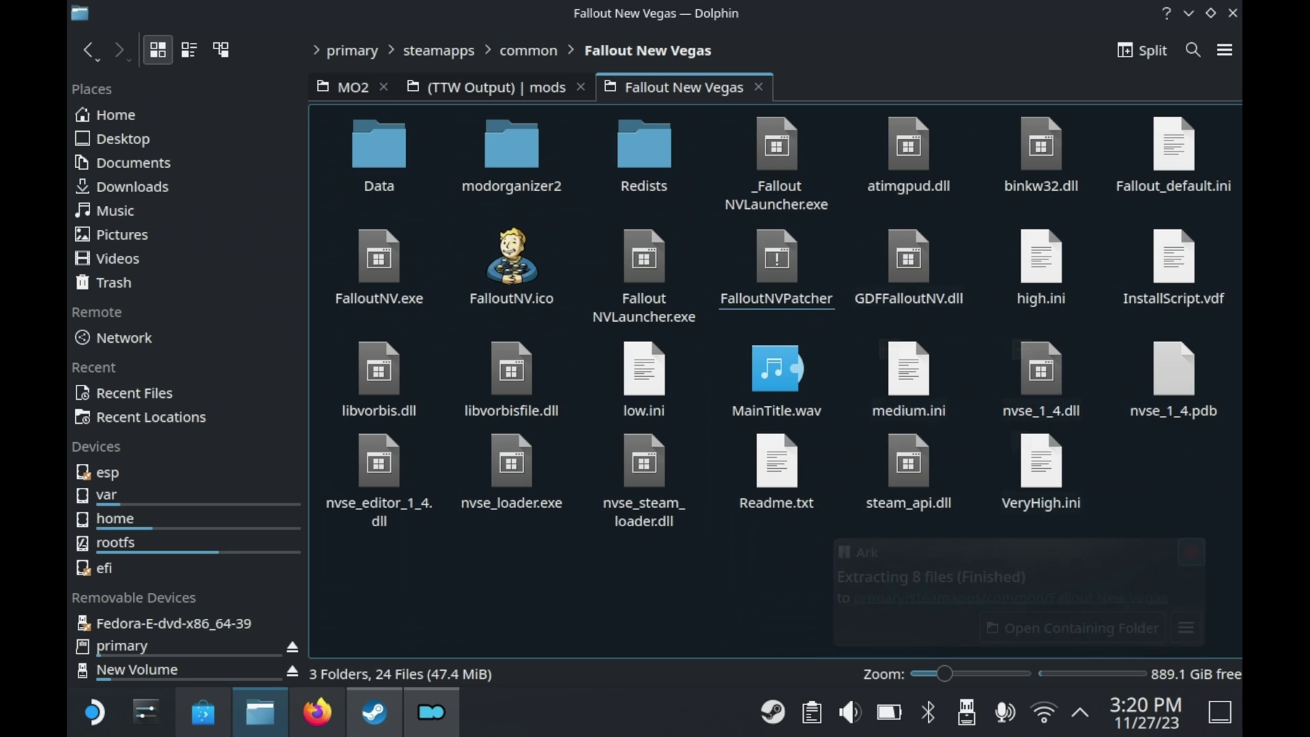
# Try to run ./FalloutNVPatcher from a terminal opened in the Fallout New Vegas folder
pyautogui.rightClick(826, 219)
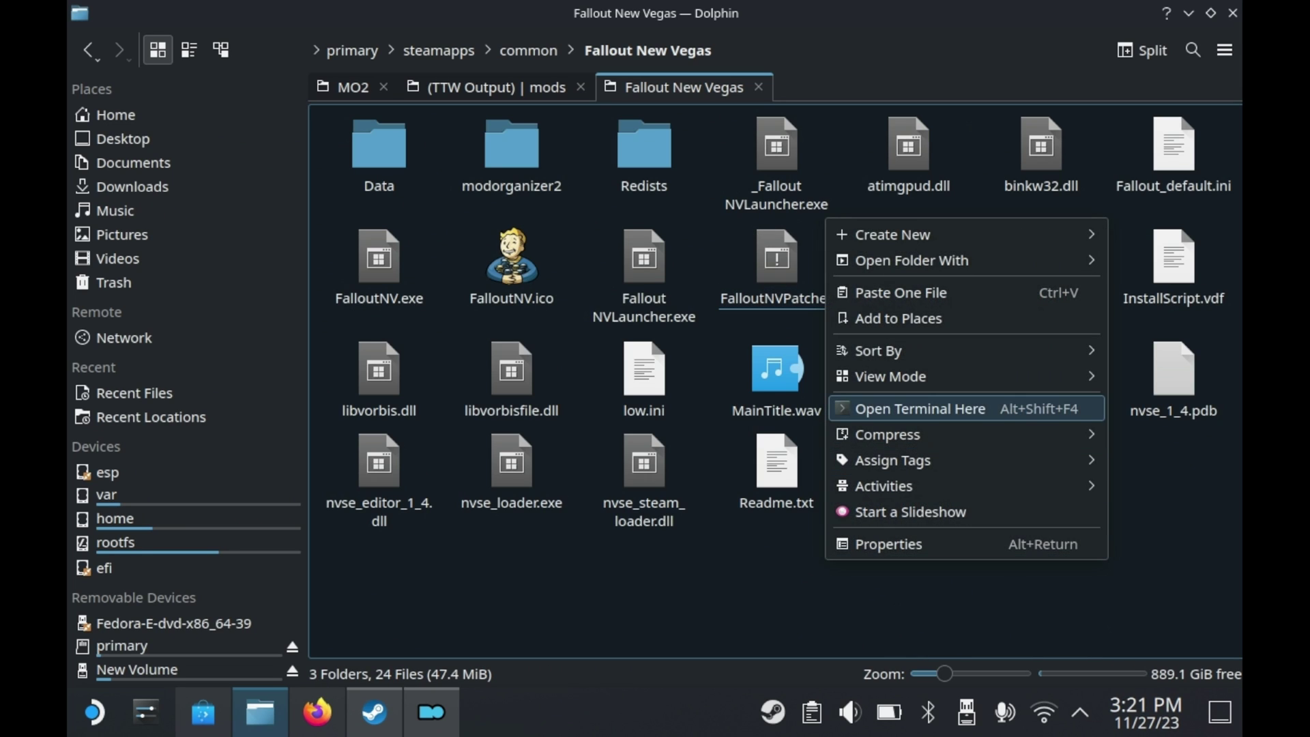
pyautogui.click(948, 411)
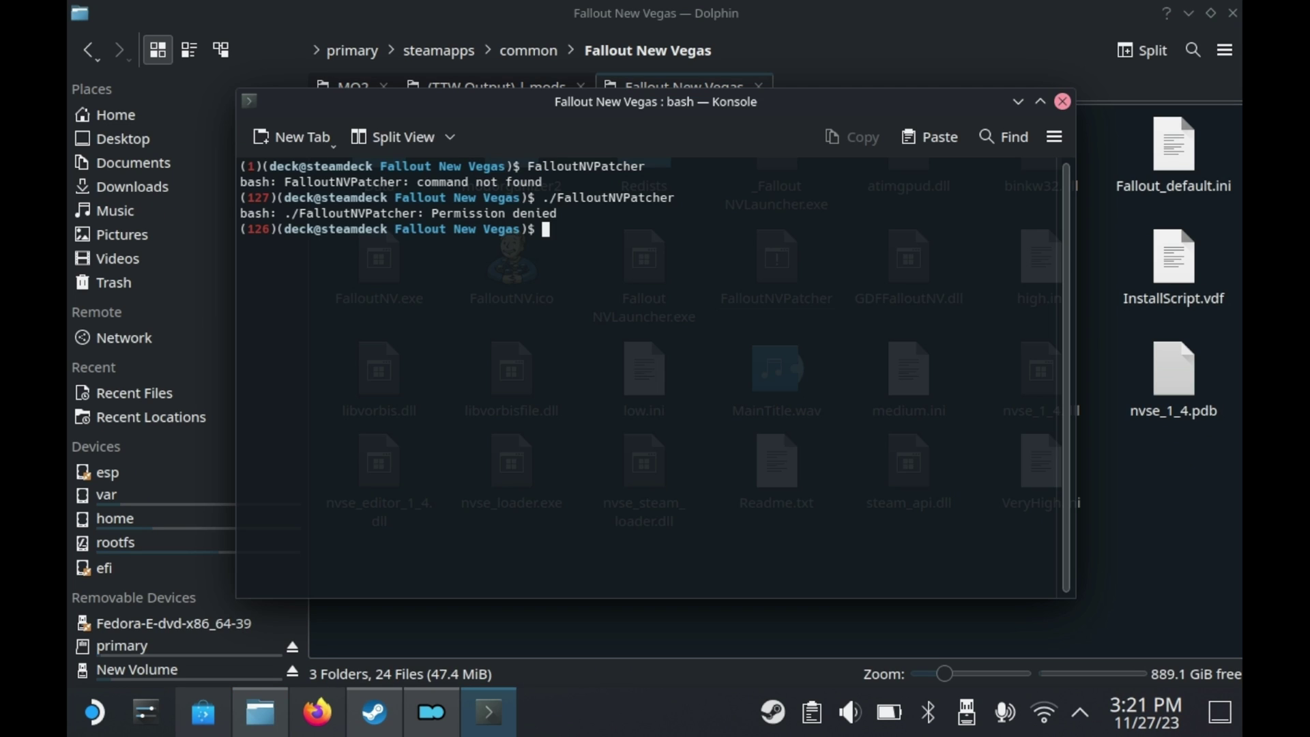
pyautogui.click(1063, 101)
# Make FalloutNVPatcher executable in its permissions and run it in Konsole
pyautogui.rightClick(761, 273)
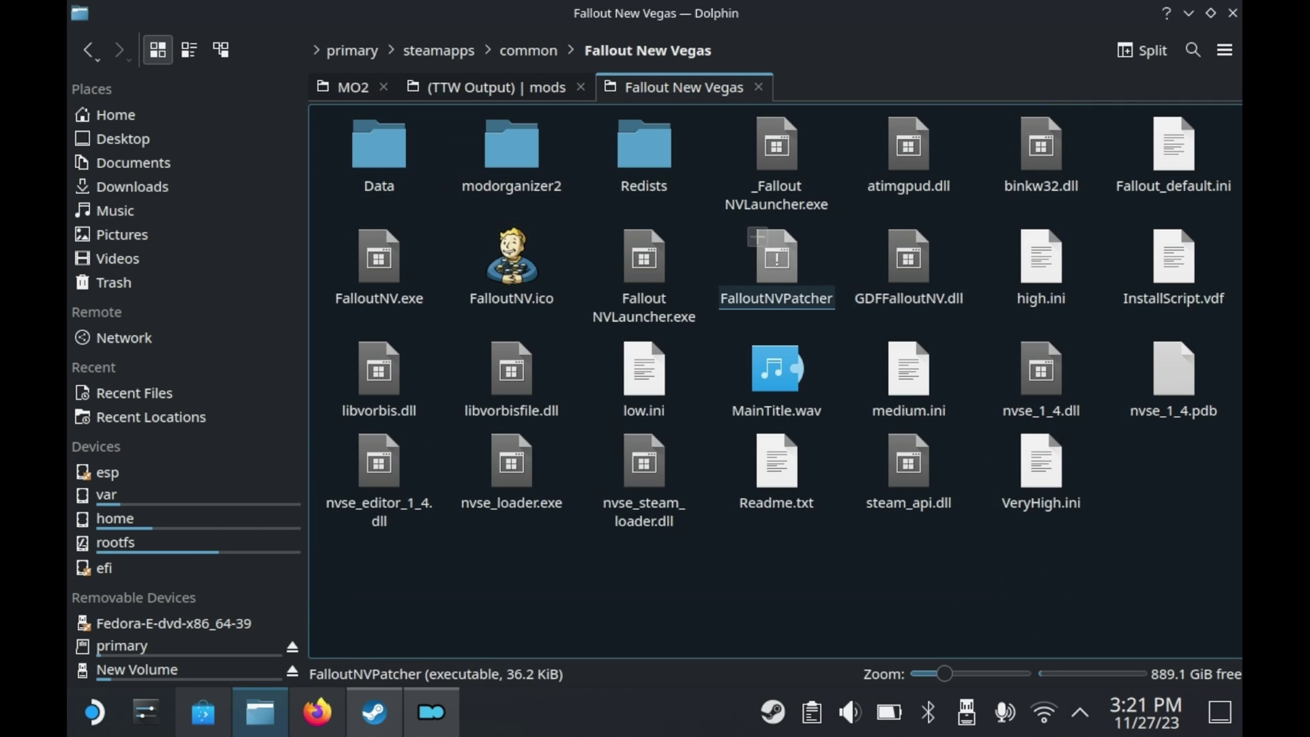
pyautogui.click(812, 673)
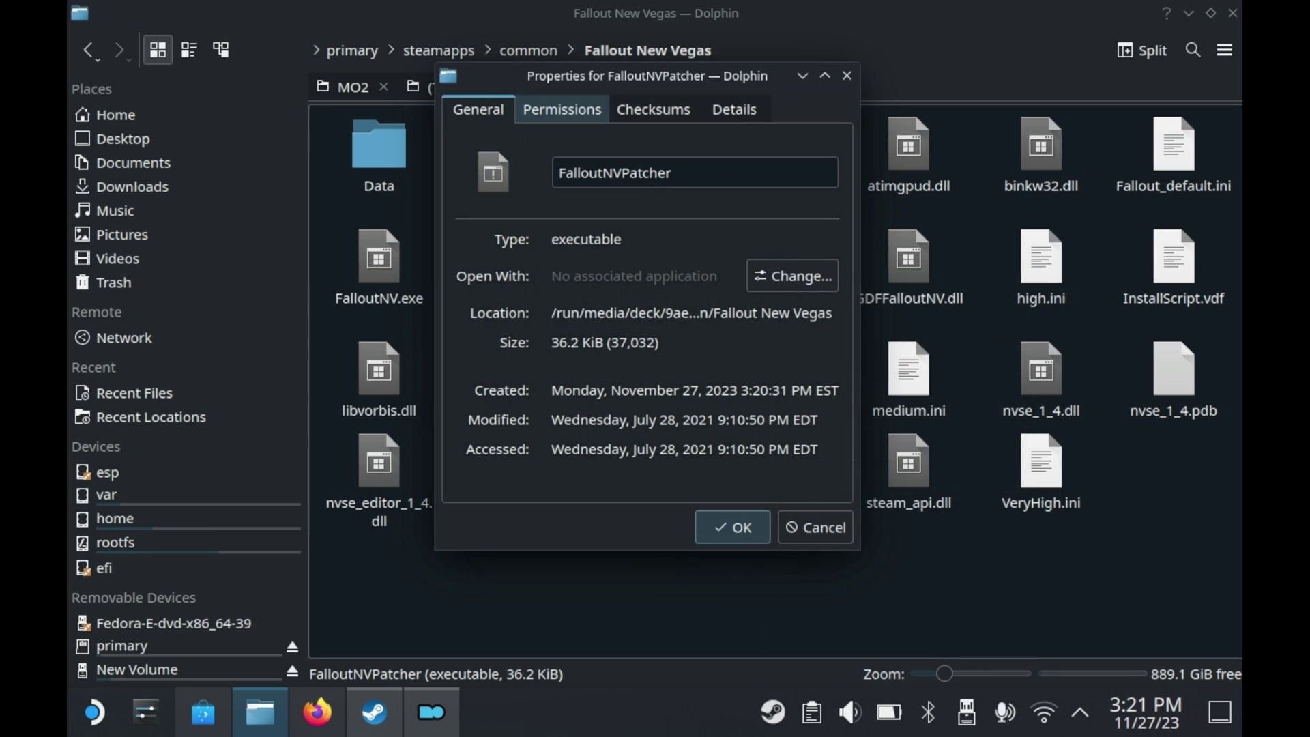
pyautogui.click(562, 109)
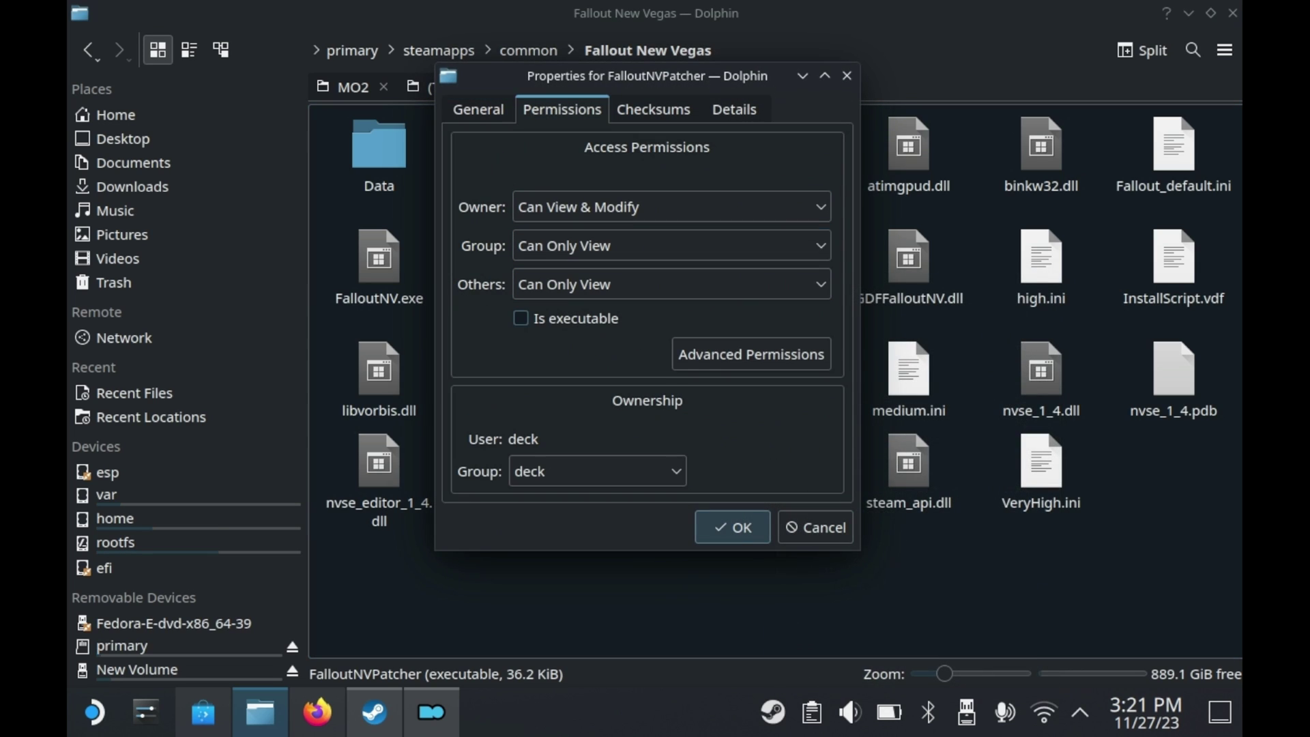
pyautogui.click(520, 318)
pyautogui.click(732, 526)
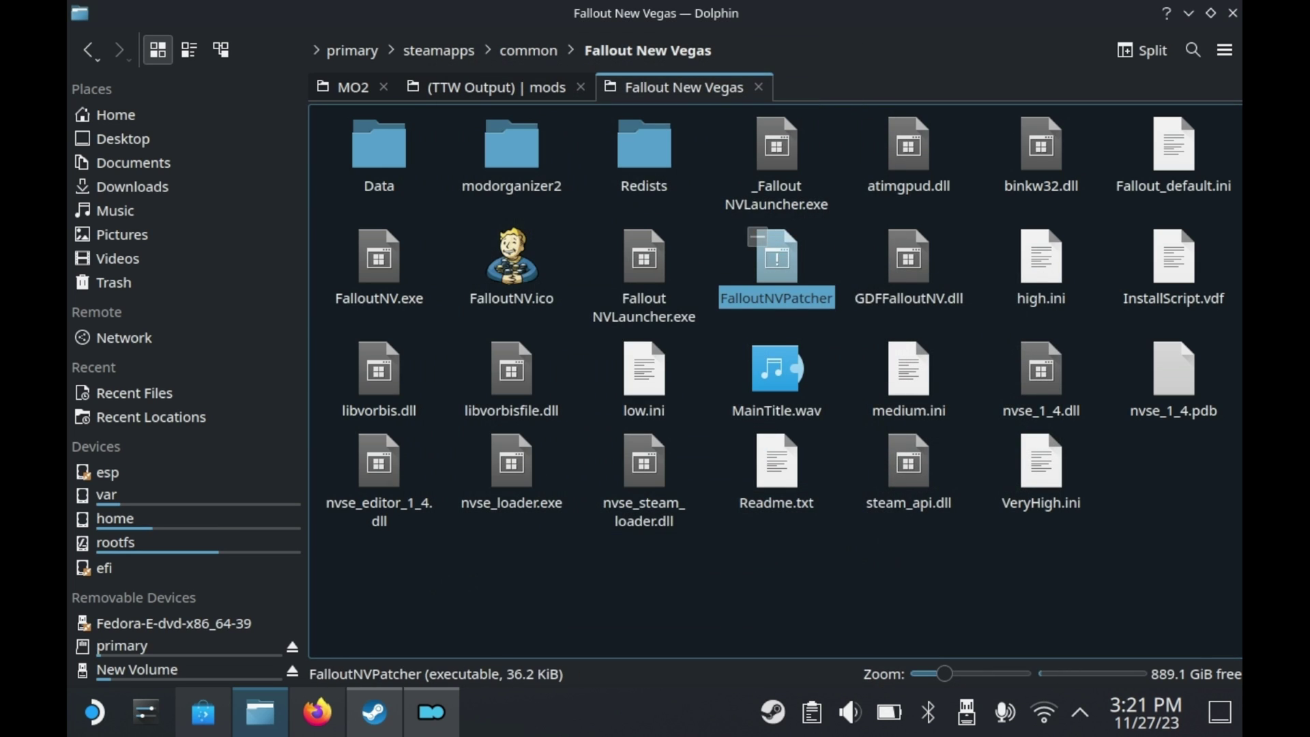
pyautogui.rightClick(792, 260)
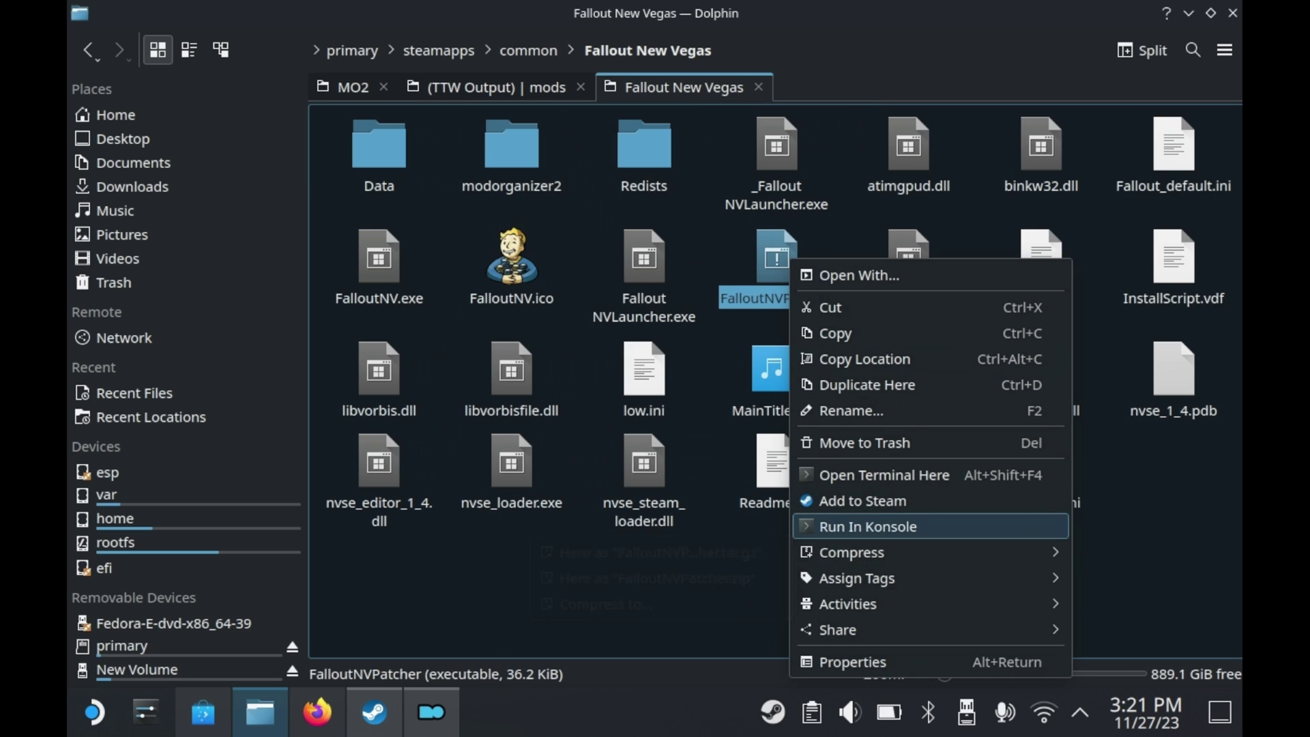
pyautogui.click(867, 526)
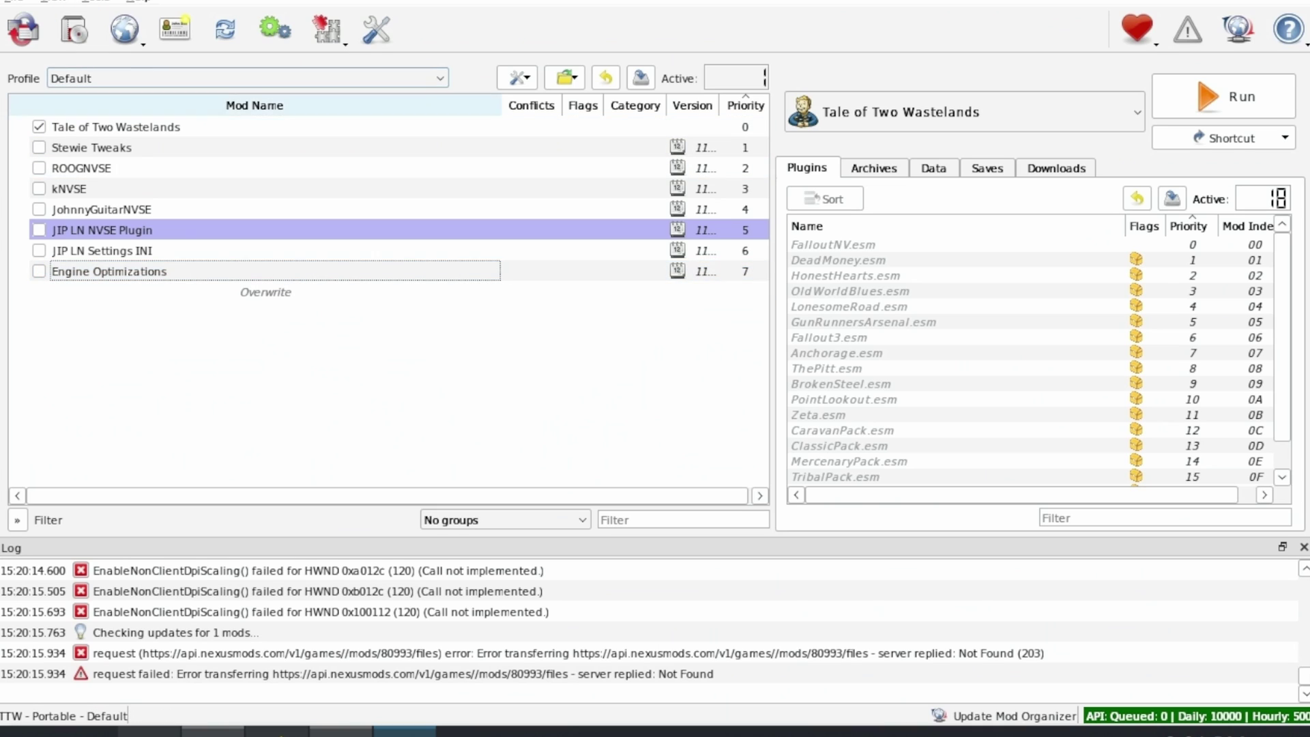
# In Mod Organizer, enable Stewie Tweaks, ROOGNVSE, kNVSE, JohnnyGuitarNVSE, JIP LN NVSE Plugin, JIP LN Settings INI and Engine Optimizations
pyautogui.click(92, 147)
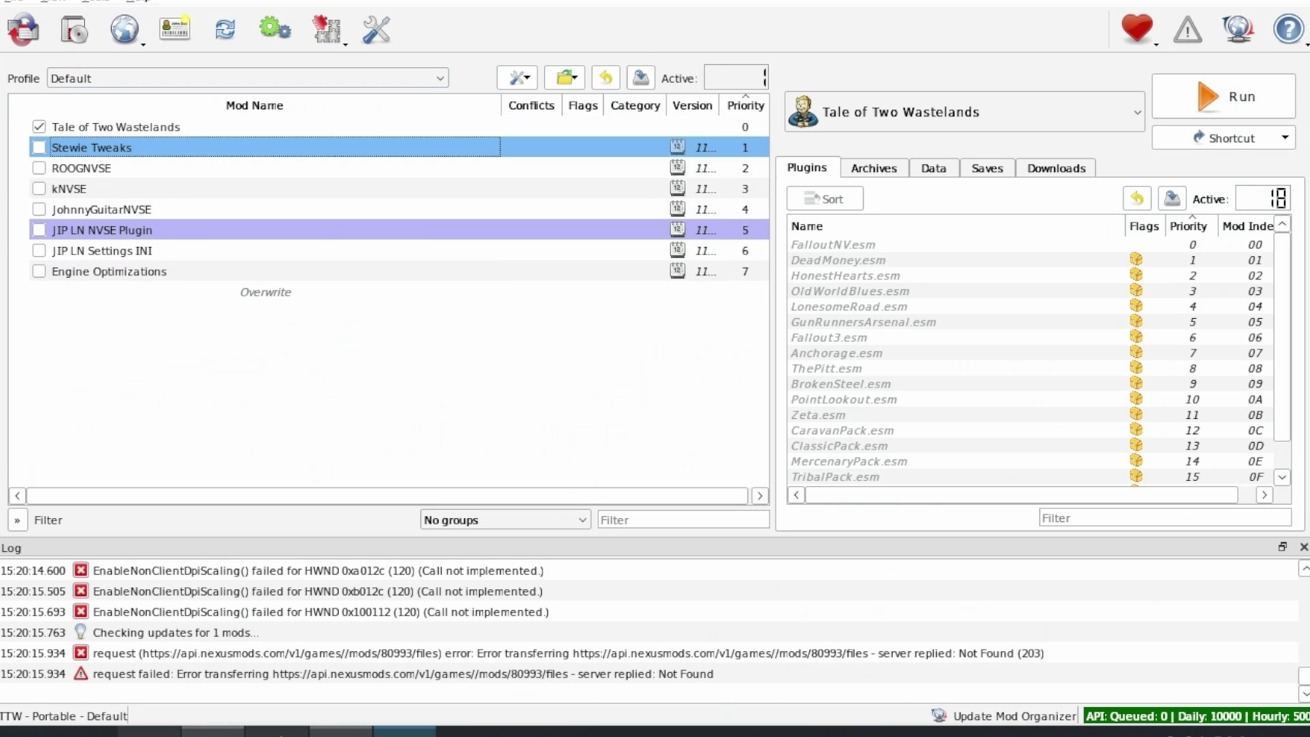
pyautogui.click(39, 147)
pyautogui.click(39, 168)
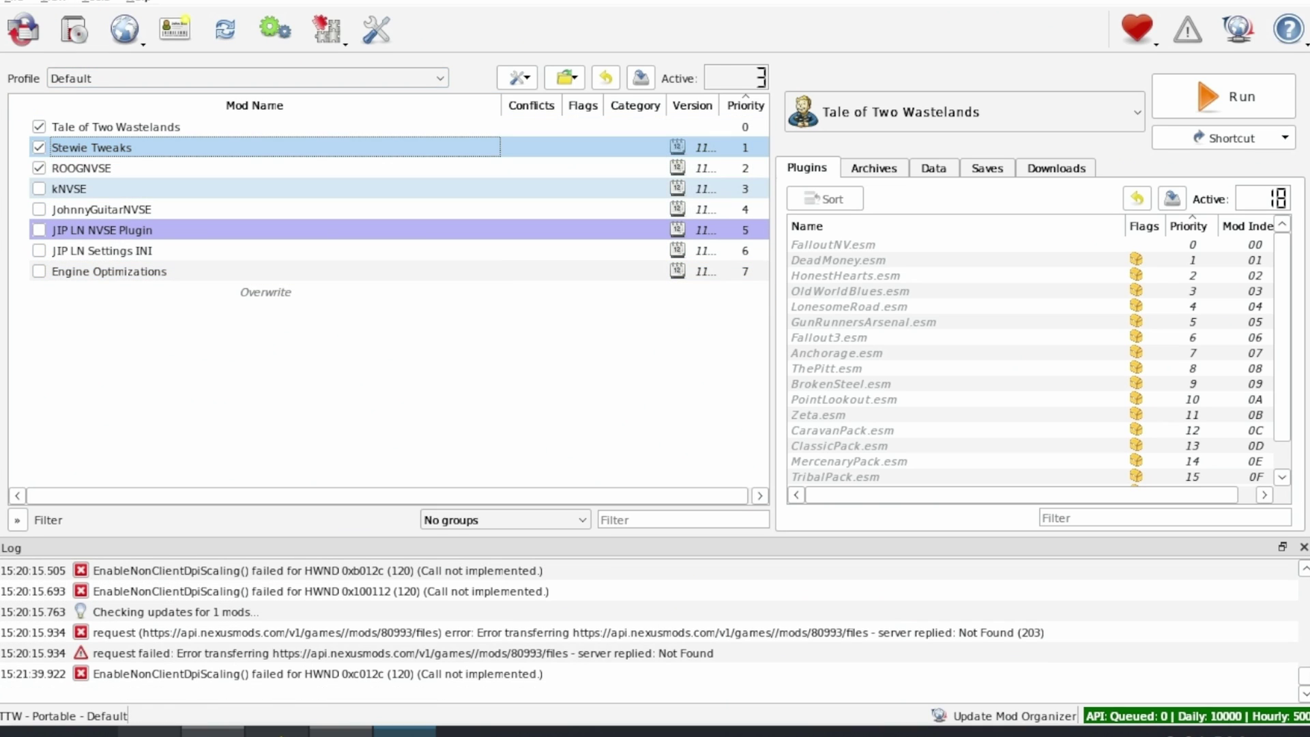
pyautogui.click(39, 188)
pyautogui.click(39, 209)
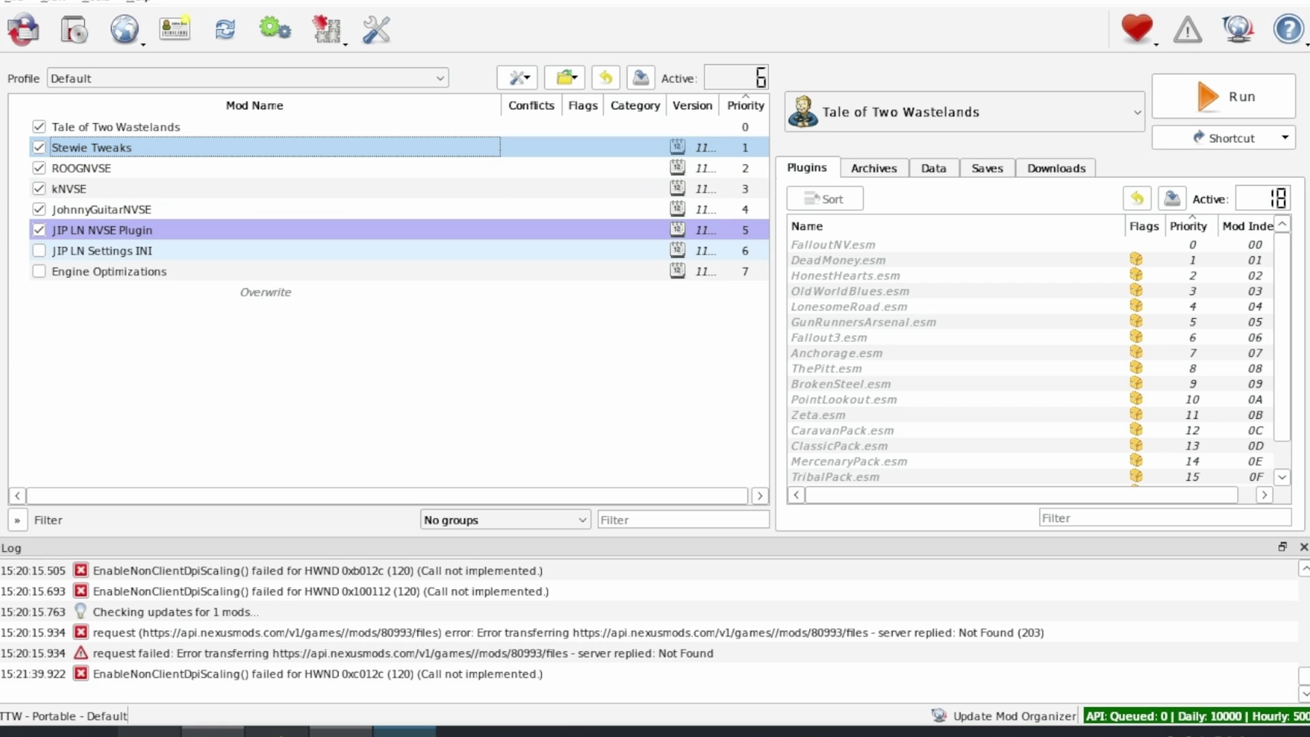
pyautogui.click(39, 250)
pyautogui.click(39, 270)
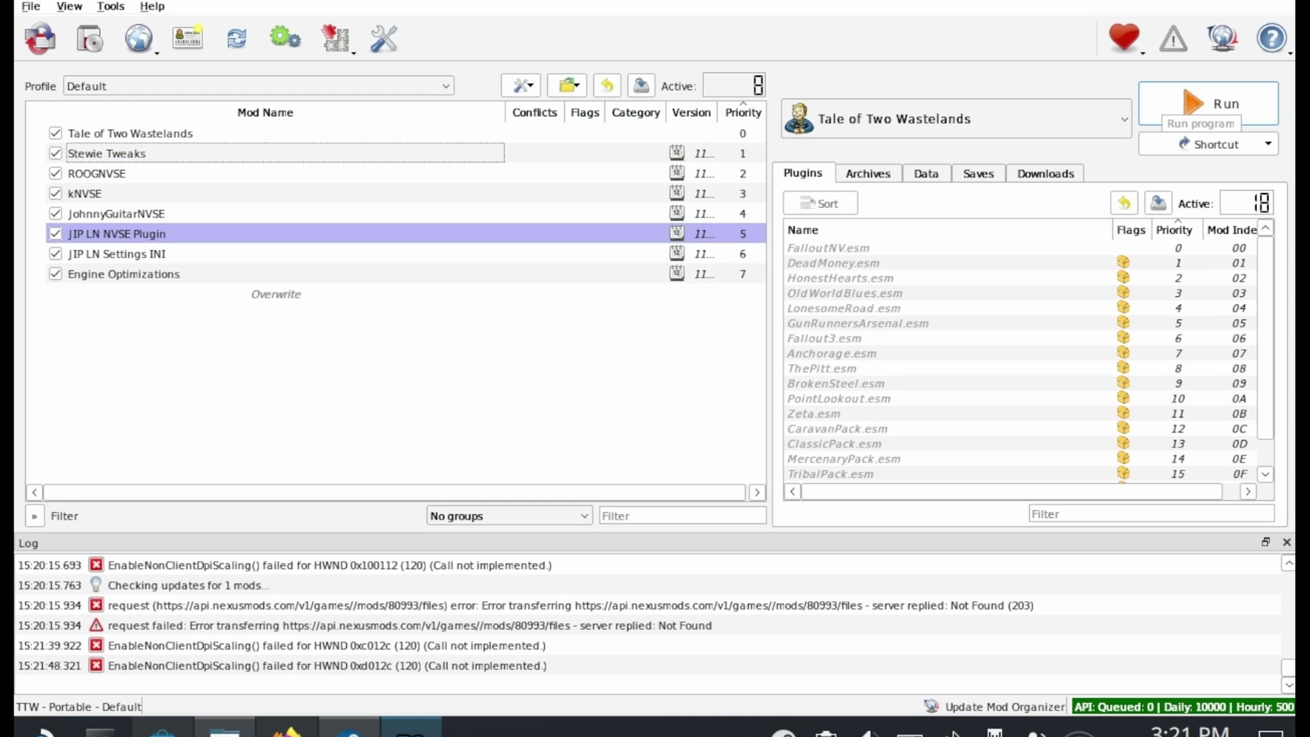
# Run Tale of Two Wastelands, allow a single write to fallout.ini, and dismiss the Stewie Tweaks notice
pyautogui.click(1178, 97)
pyautogui.click(1208, 103)
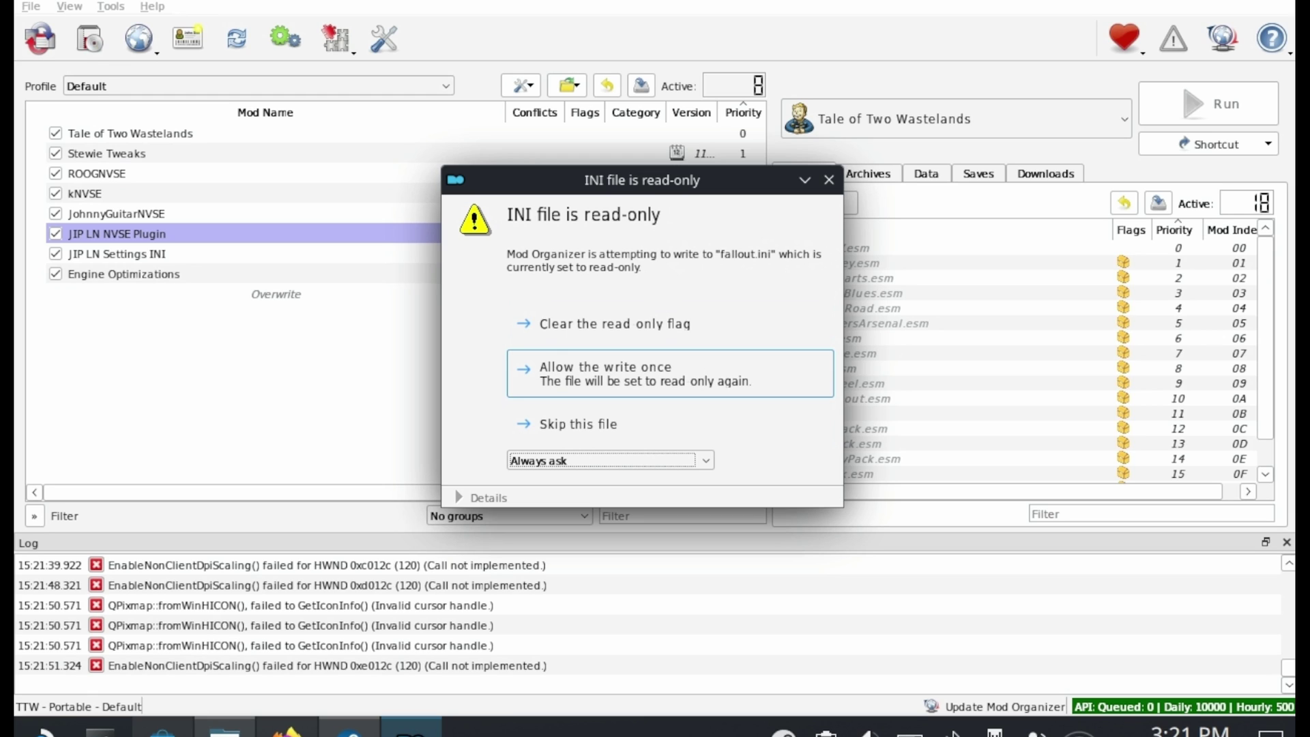
pyautogui.click(669, 373)
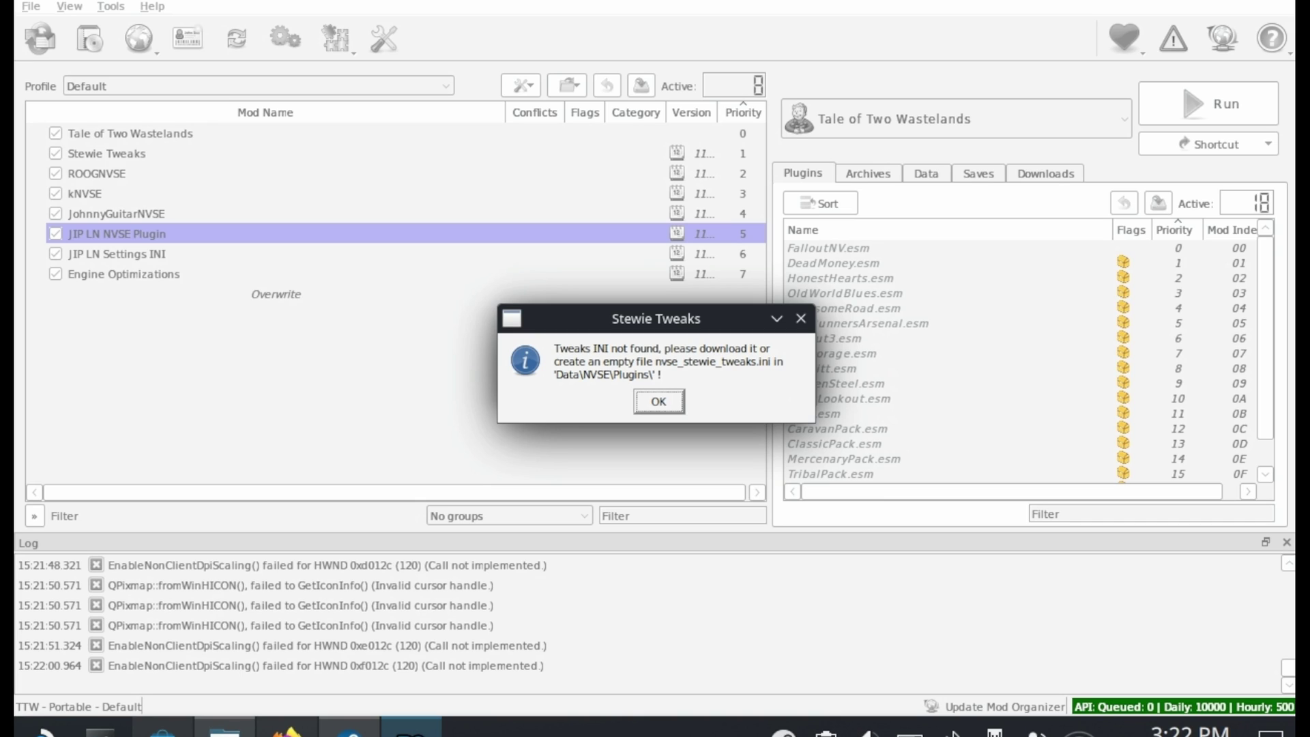
pyautogui.press('Return')
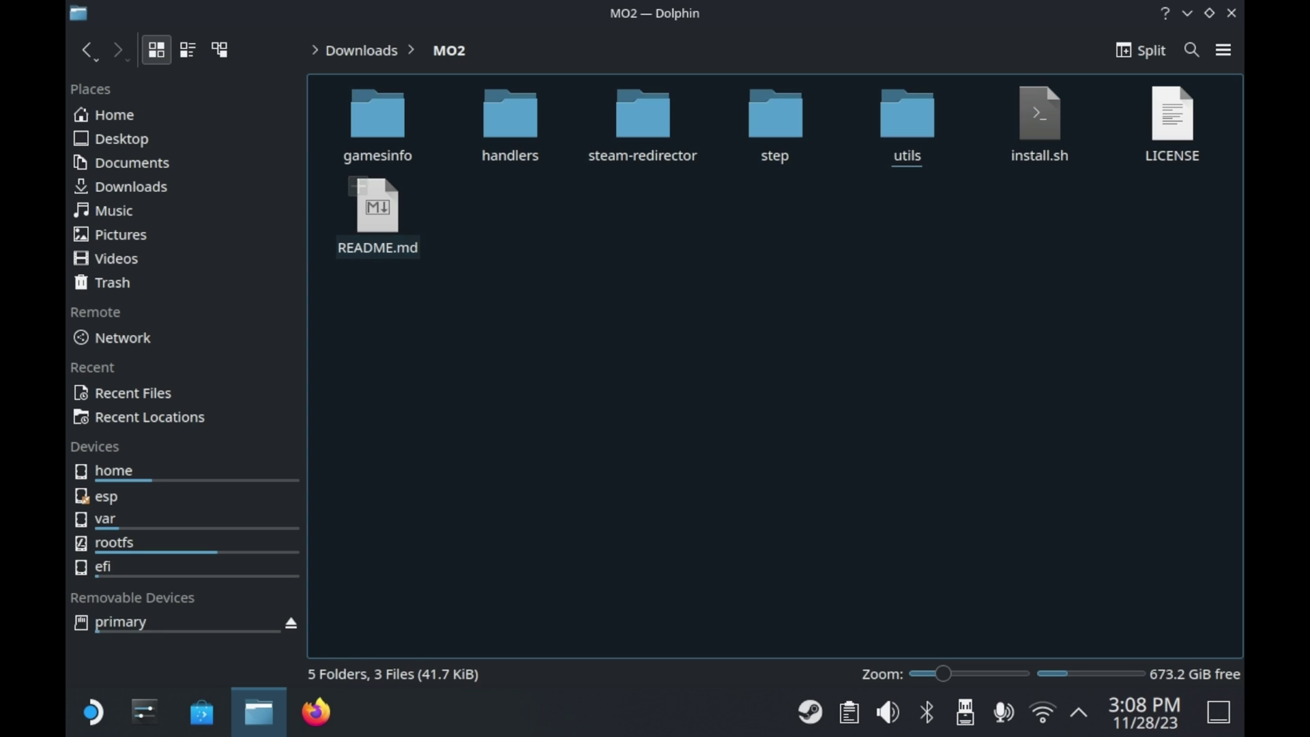
# On the primary removable drive, open the NVSE folder in steamapps/common/Fallout New Vegas/Data
pyautogui.click(120, 622)
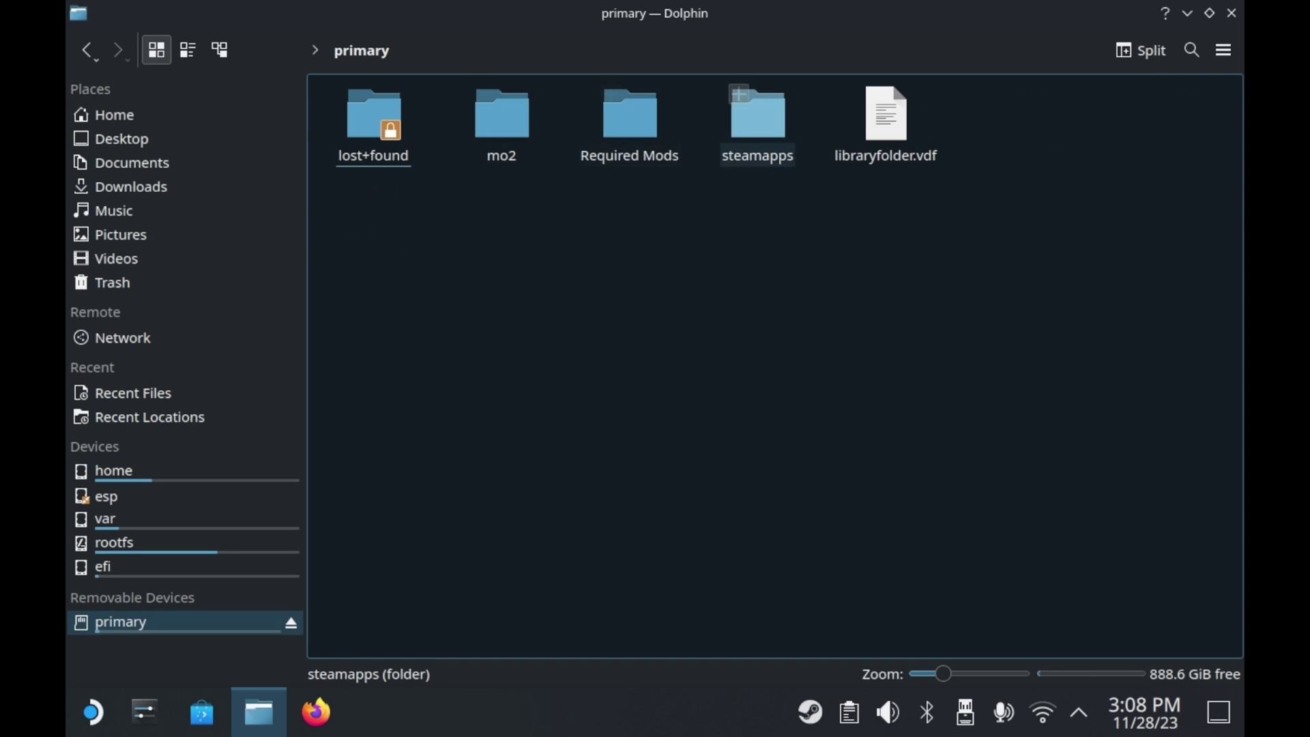
pyautogui.click(757, 116)
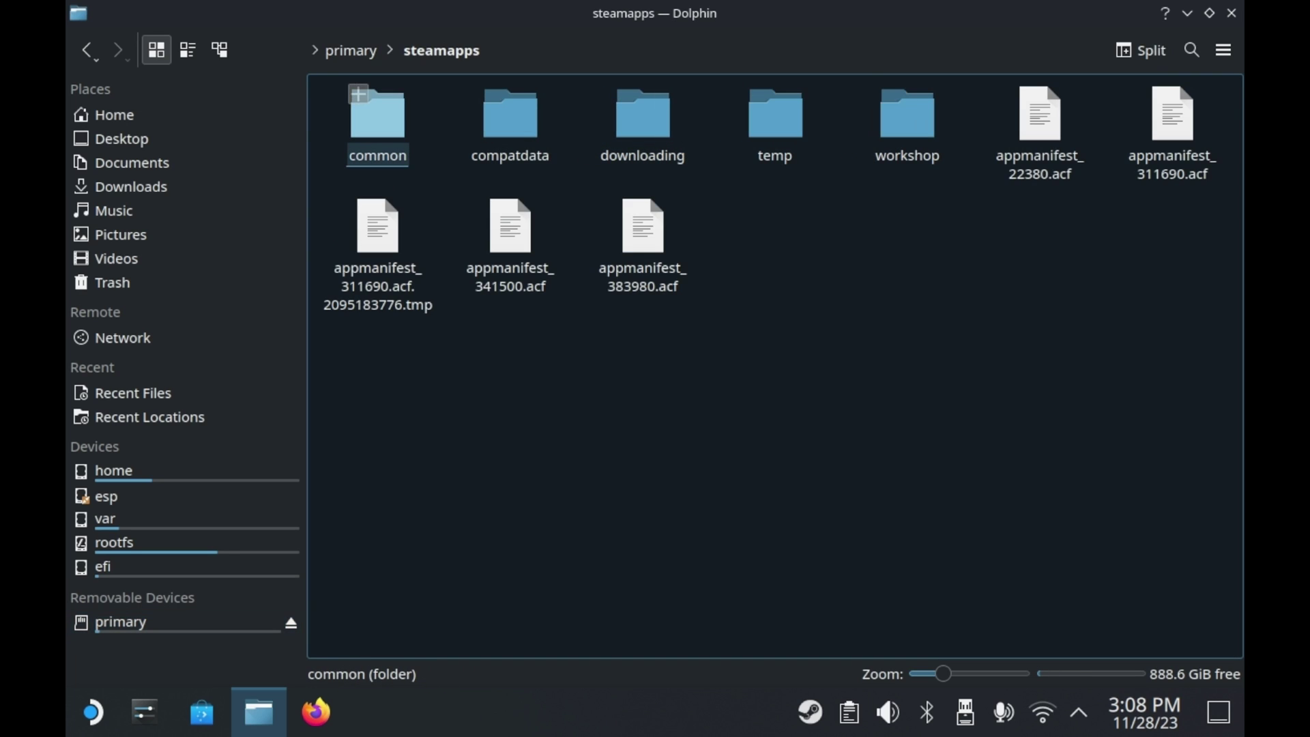
pyautogui.click(376, 116)
pyautogui.click(629, 116)
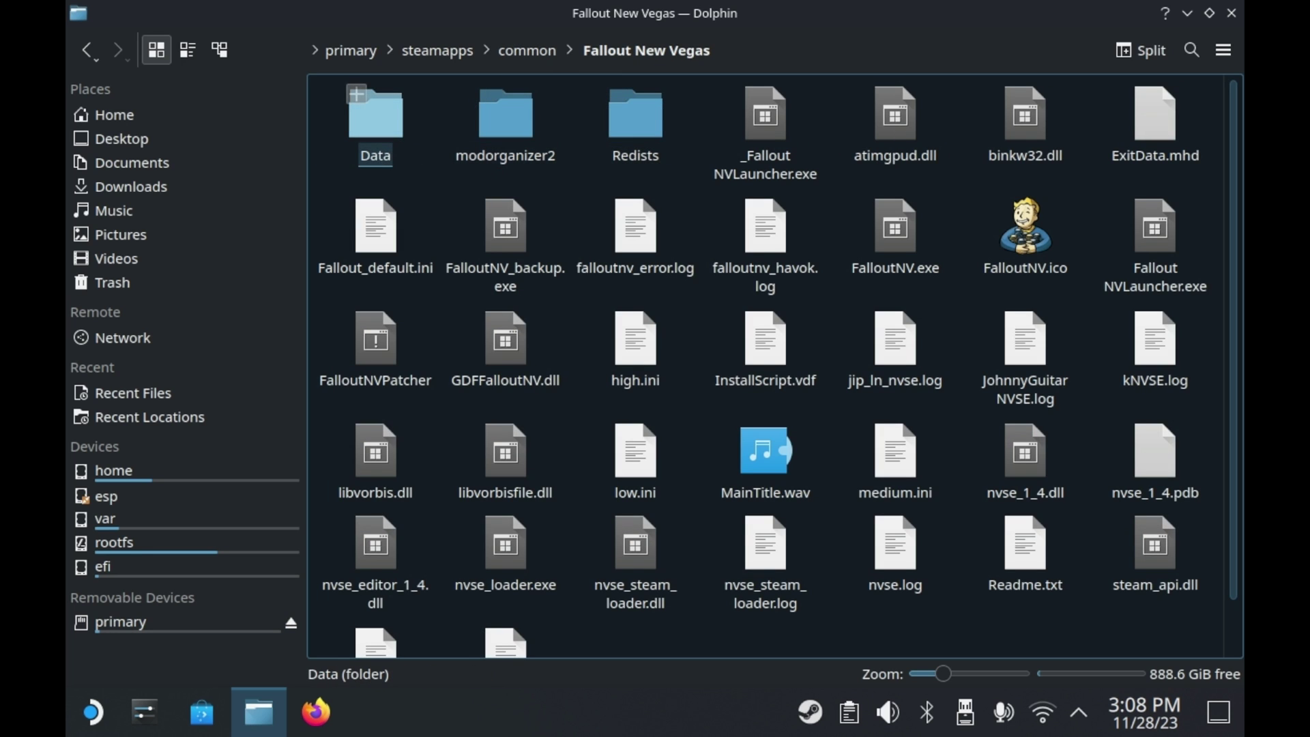
pyautogui.click(375, 116)
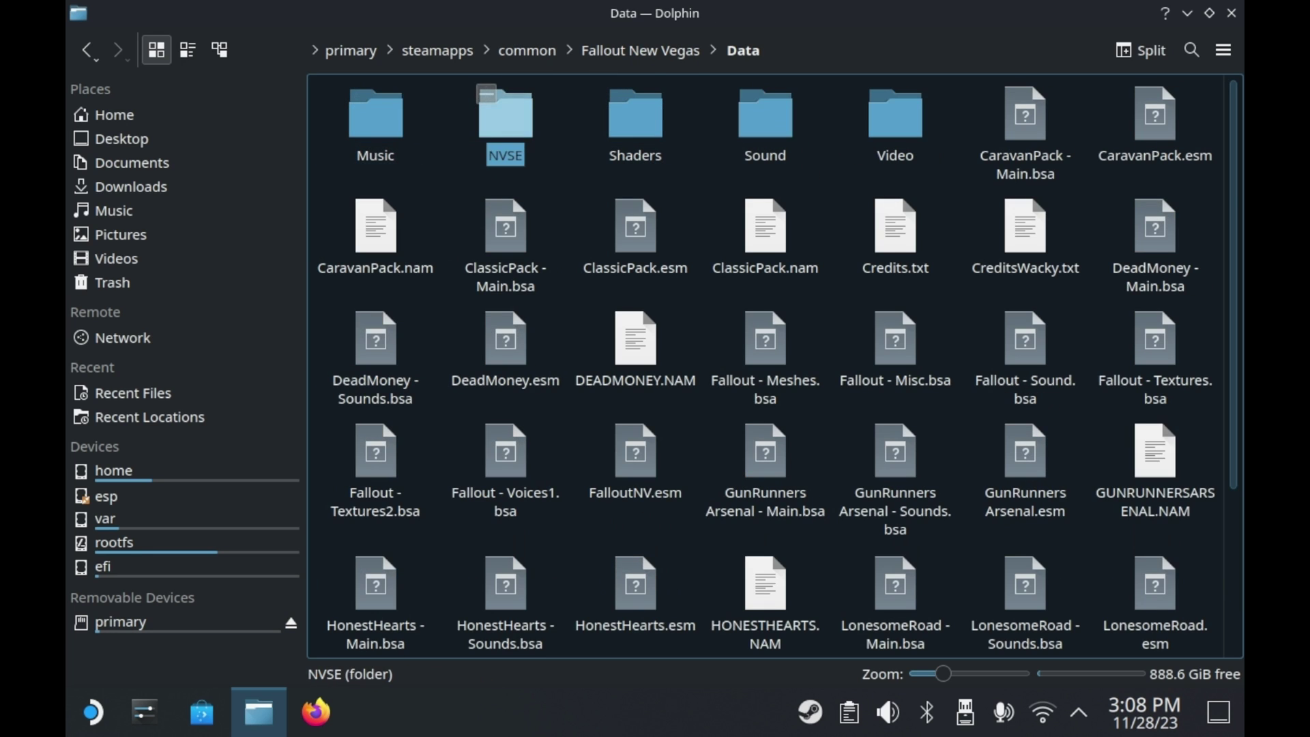
pyautogui.click(505, 112)
# Create a new text file named nvse_stewie_tweaks.ini in the NVSE folder
pyautogui.rightClick(612, 131)
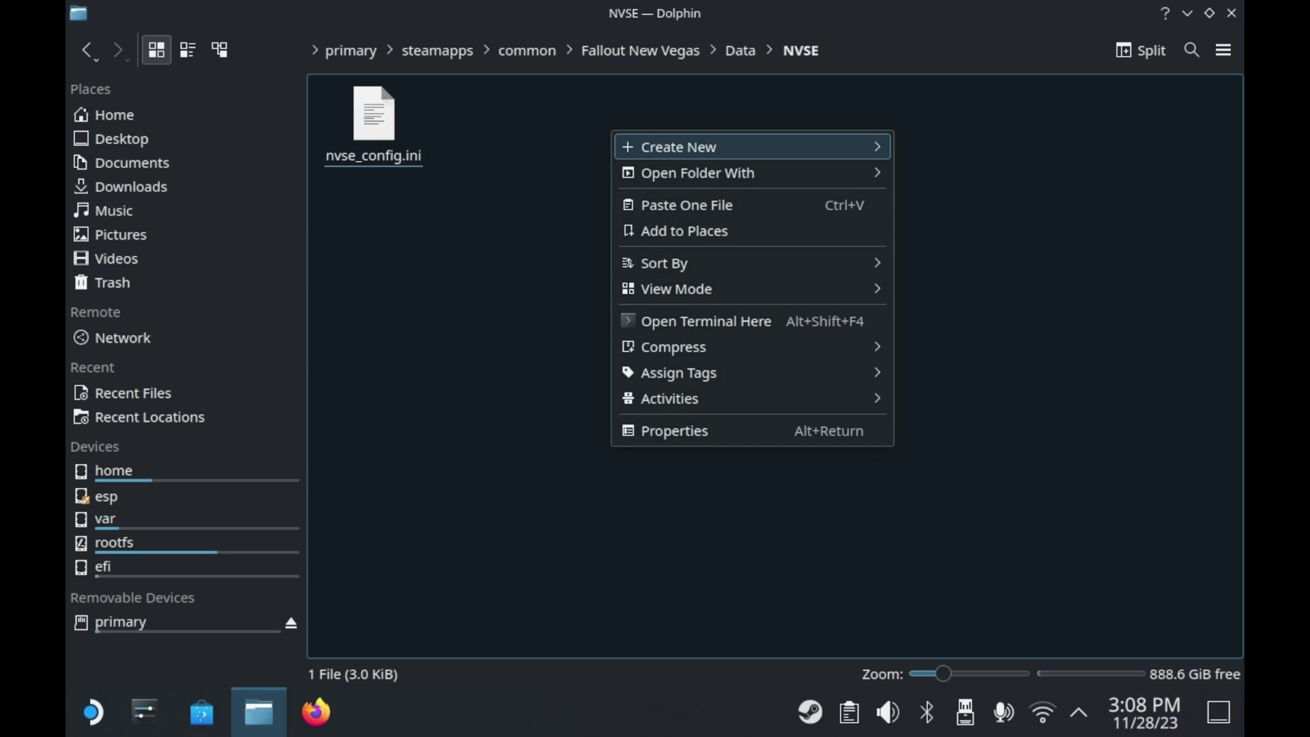
pyautogui.moveTo(682, 372)
pyautogui.moveTo(682, 147)
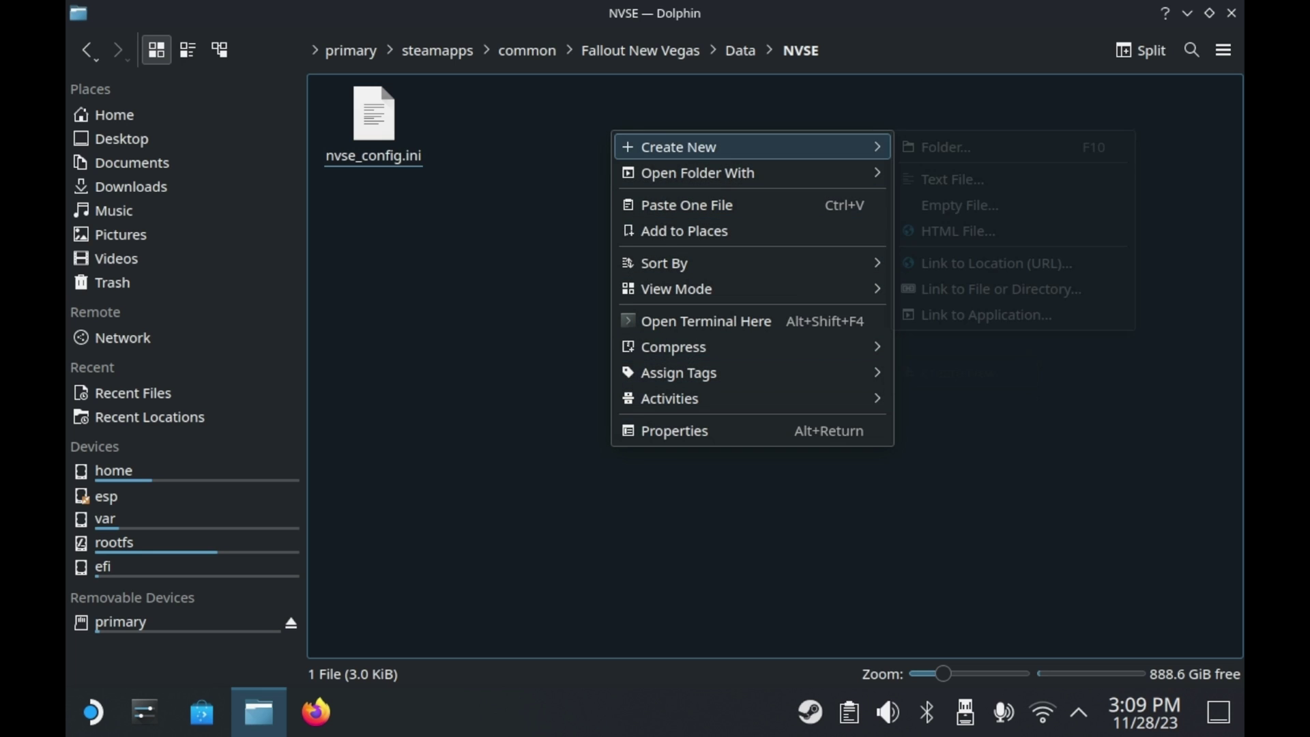
pyautogui.press('Return')
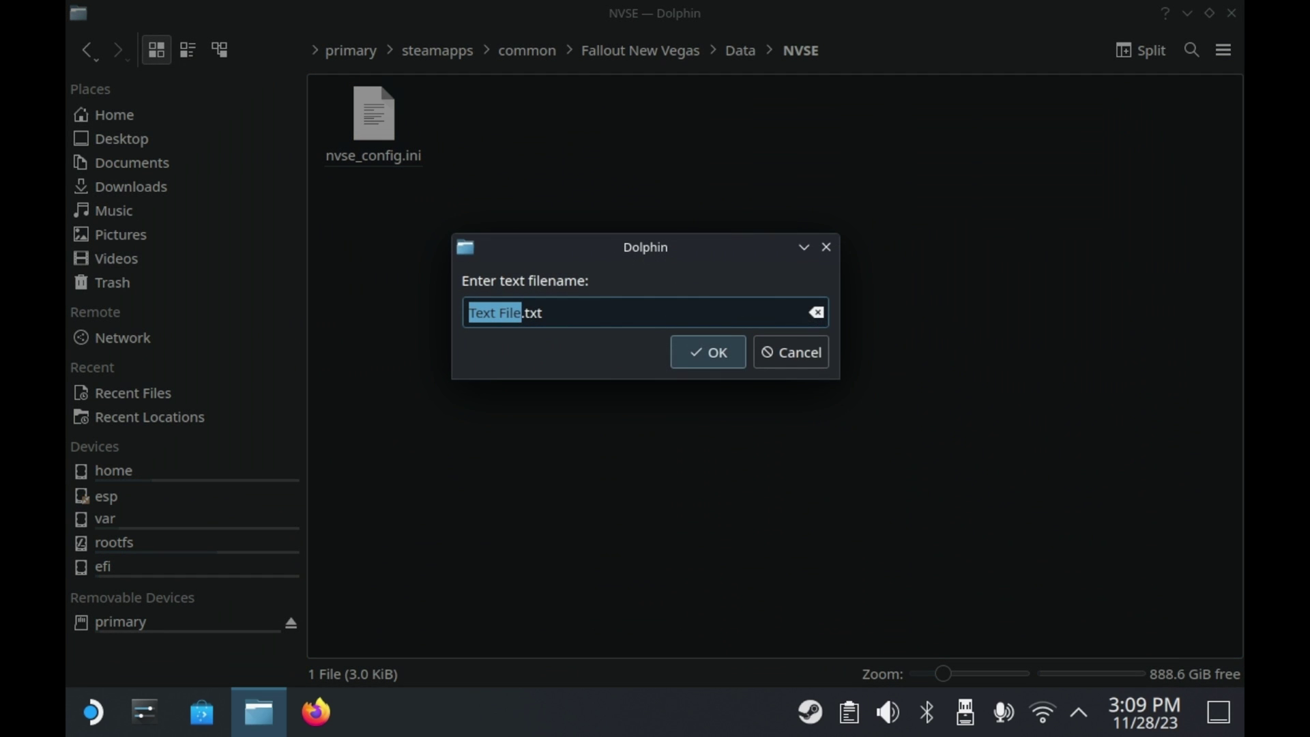
pyautogui.hotkey('ctrl', 'a')
pyautogui.press('BackSpace')
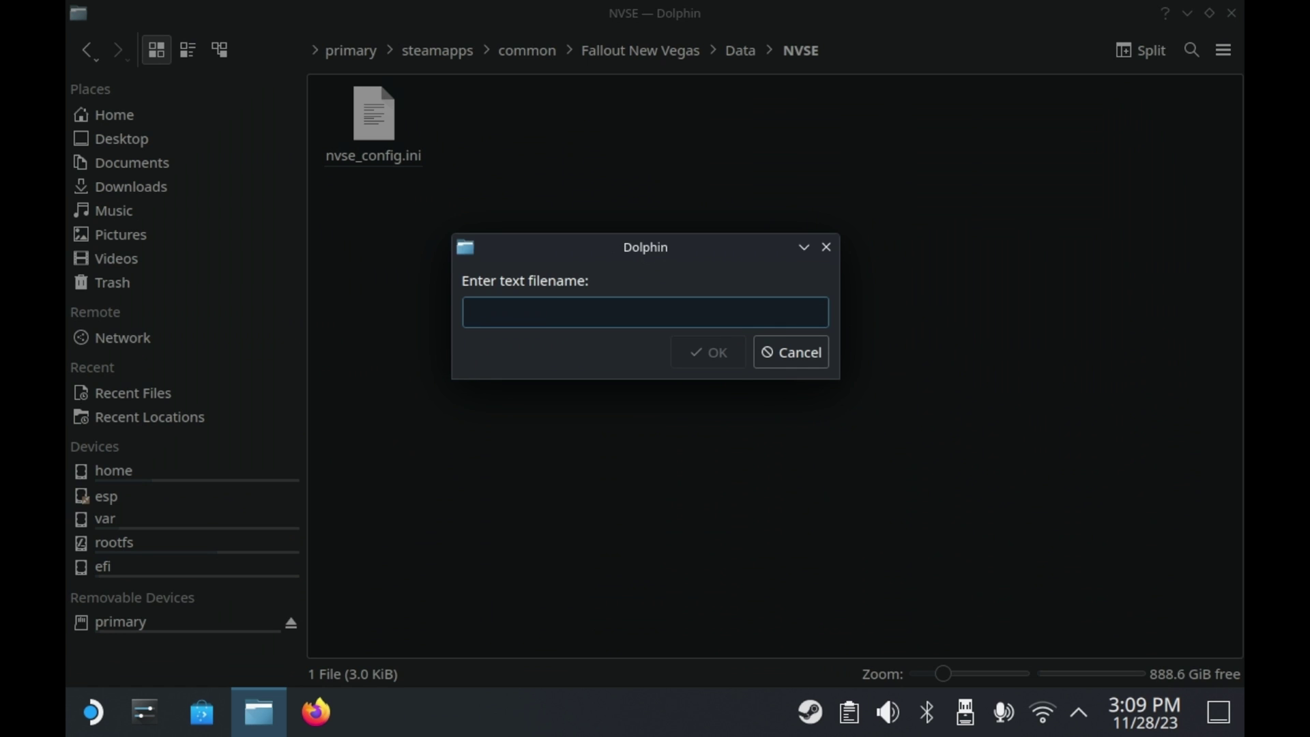
pyautogui.write('n')
pyautogui.press('BackSpace')
pyautogui.write('nvse')
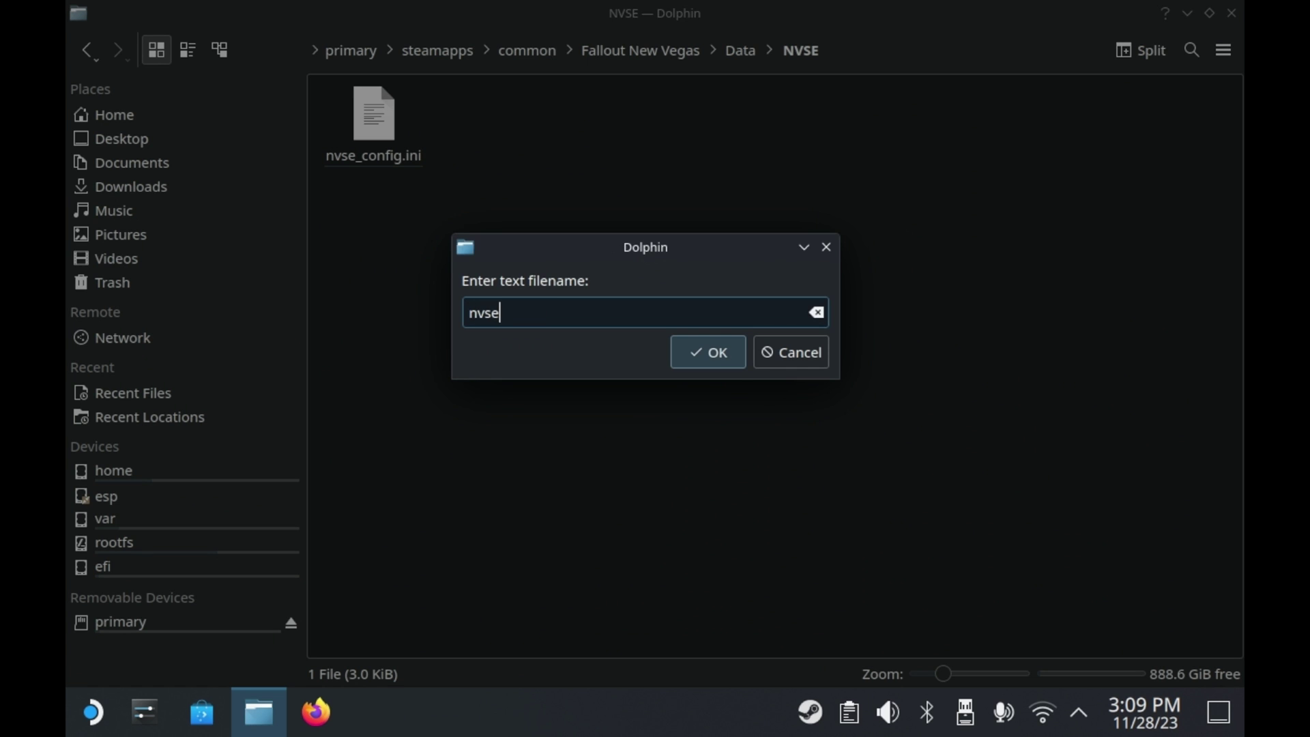
pyautogui.write('_ste')
pyautogui.press('BackSpace')
pyautogui.write('ewie_tweaks.ini')
pyautogui.press('Return')
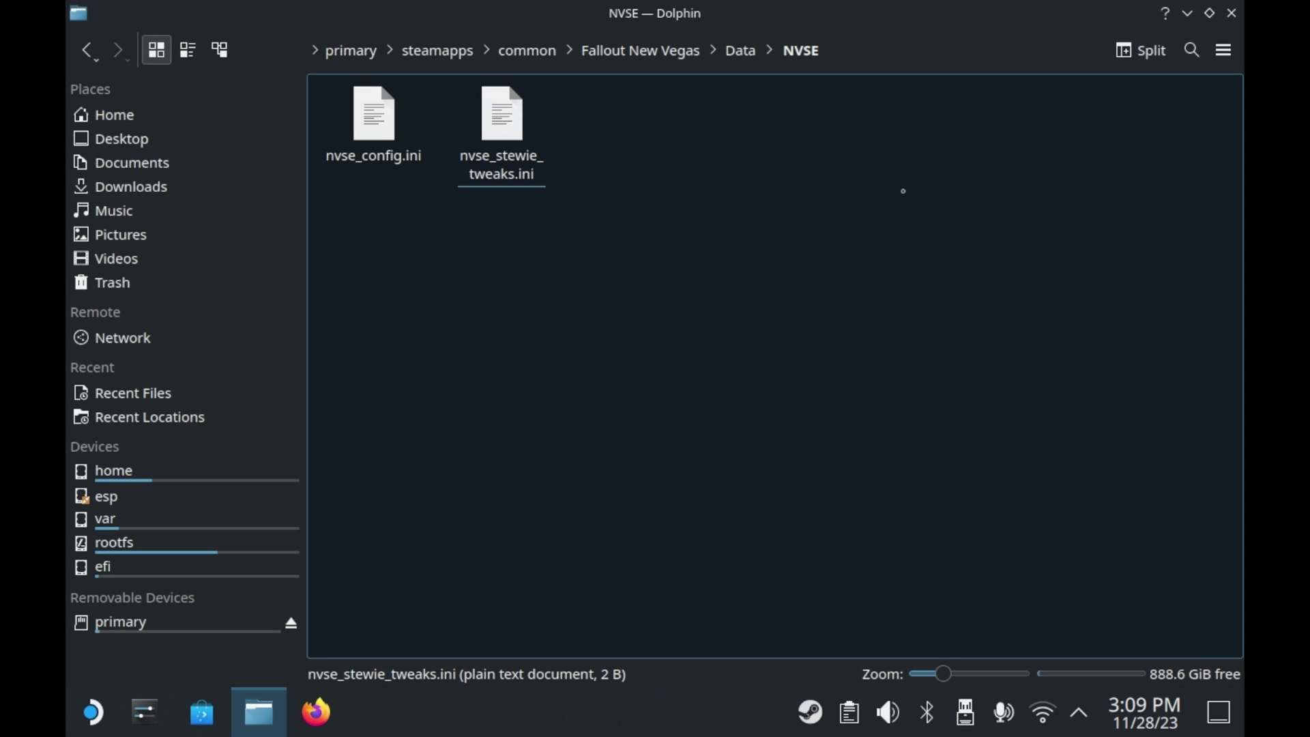
pyautogui.moveTo(903, 191); pyautogui.dragTo(791, 290)
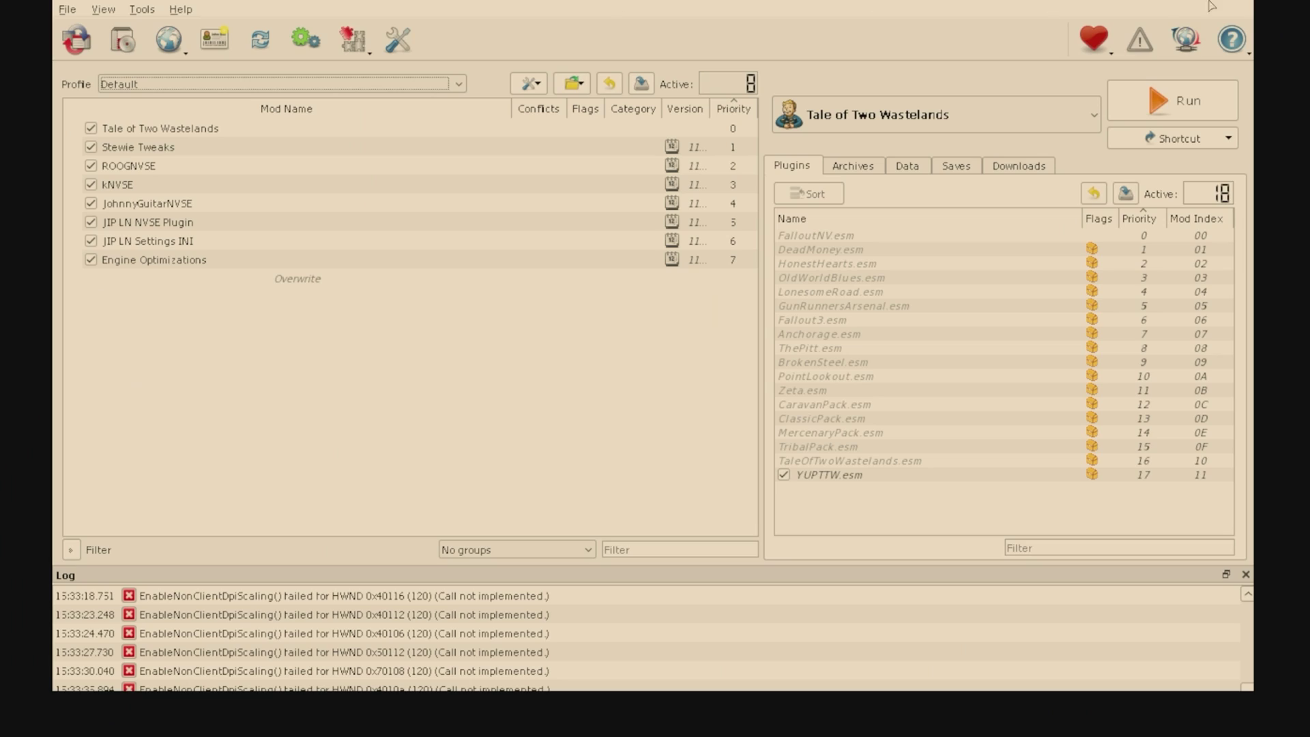
# Switch to Mod Organizer, run Tale of Two Wastelands again, and dismiss the missing Tweaks INI notice
pyautogui.click(1203, 97)
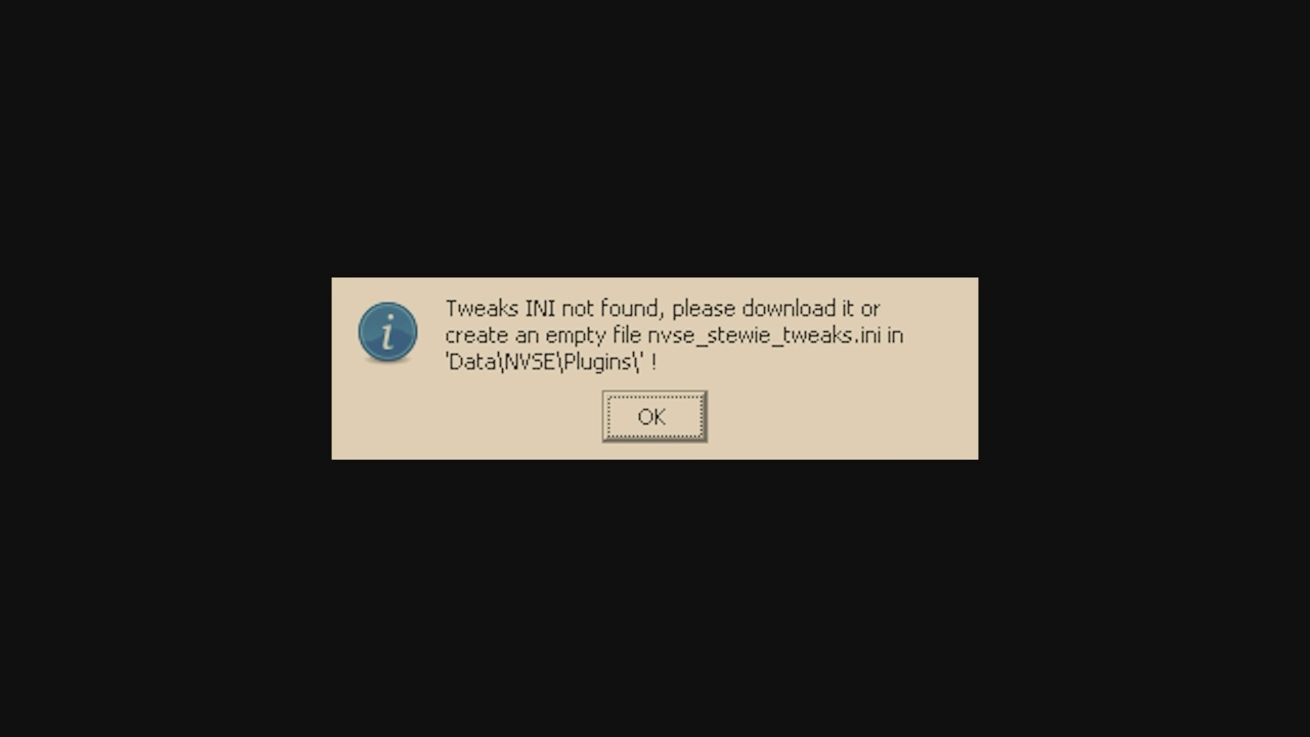
pyautogui.click(622, 429)
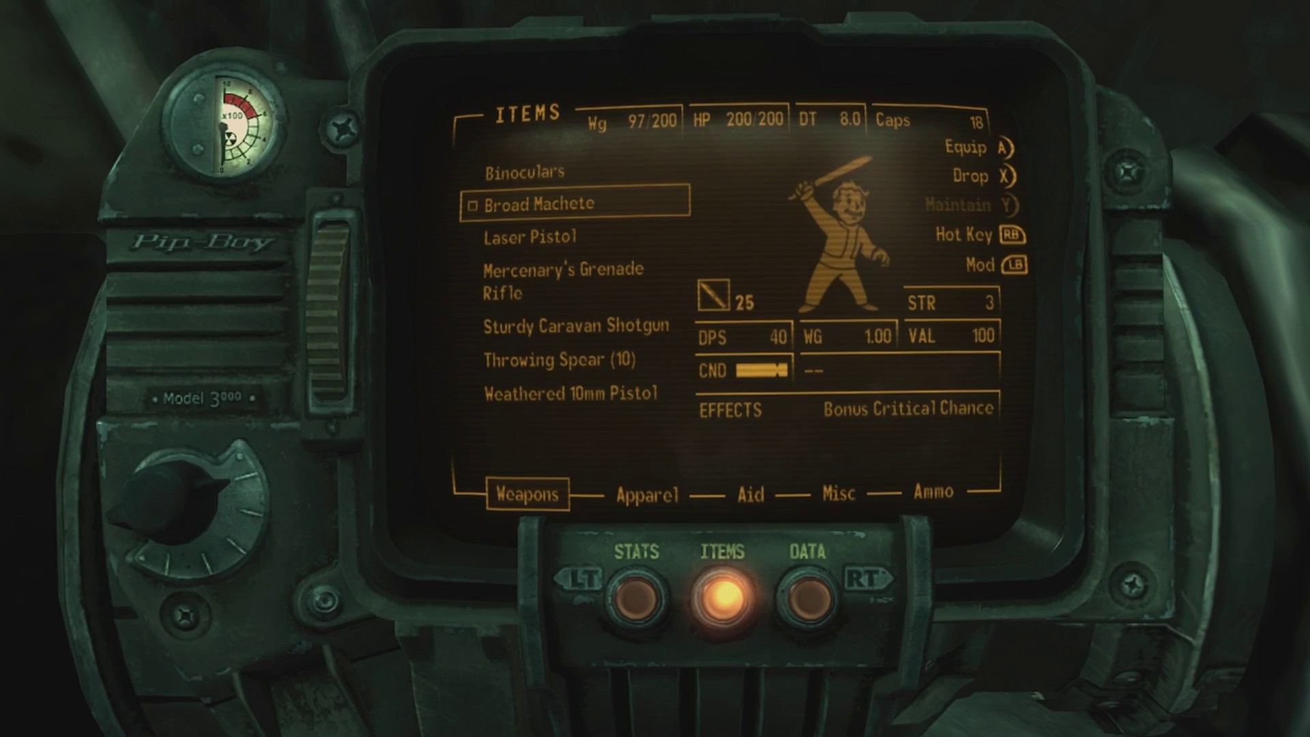
pyautogui.press('Tab')
pyautogui.press('w')
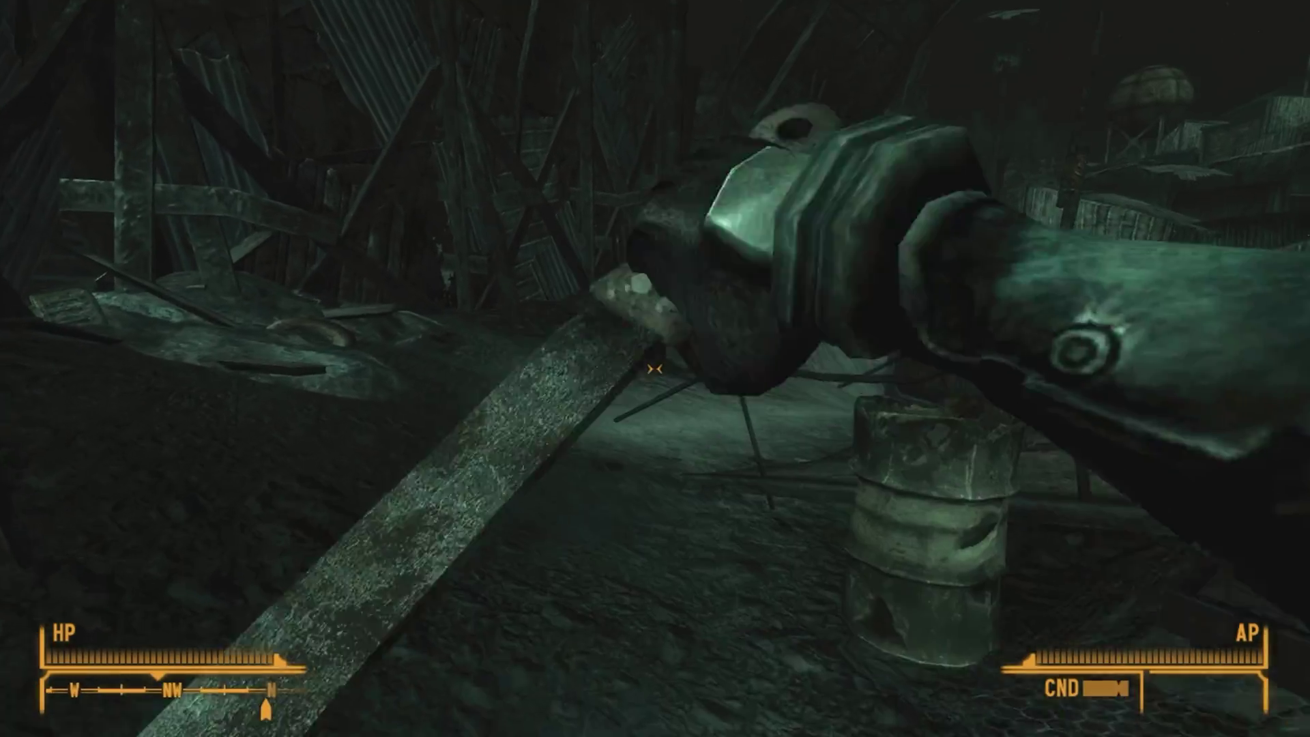
pyautogui.press('w')
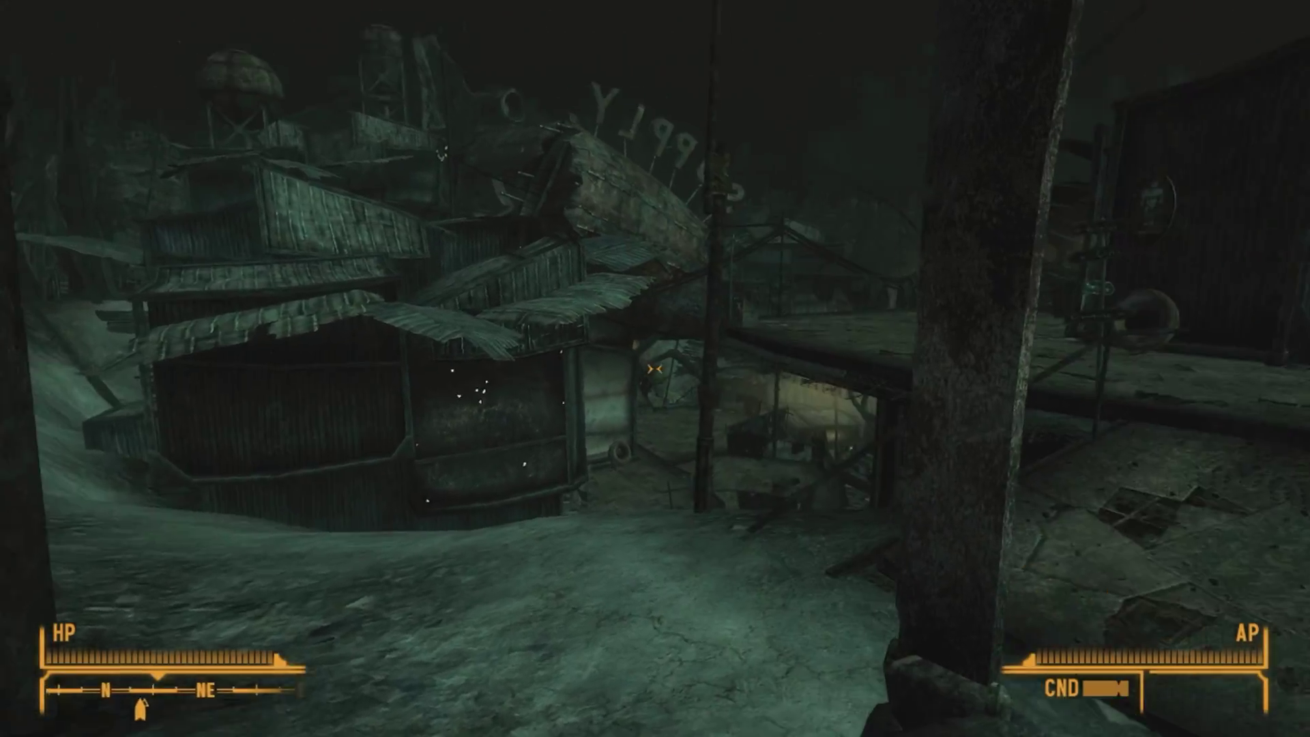
pyautogui.moveTo(655, 369)
pyautogui.press('w')
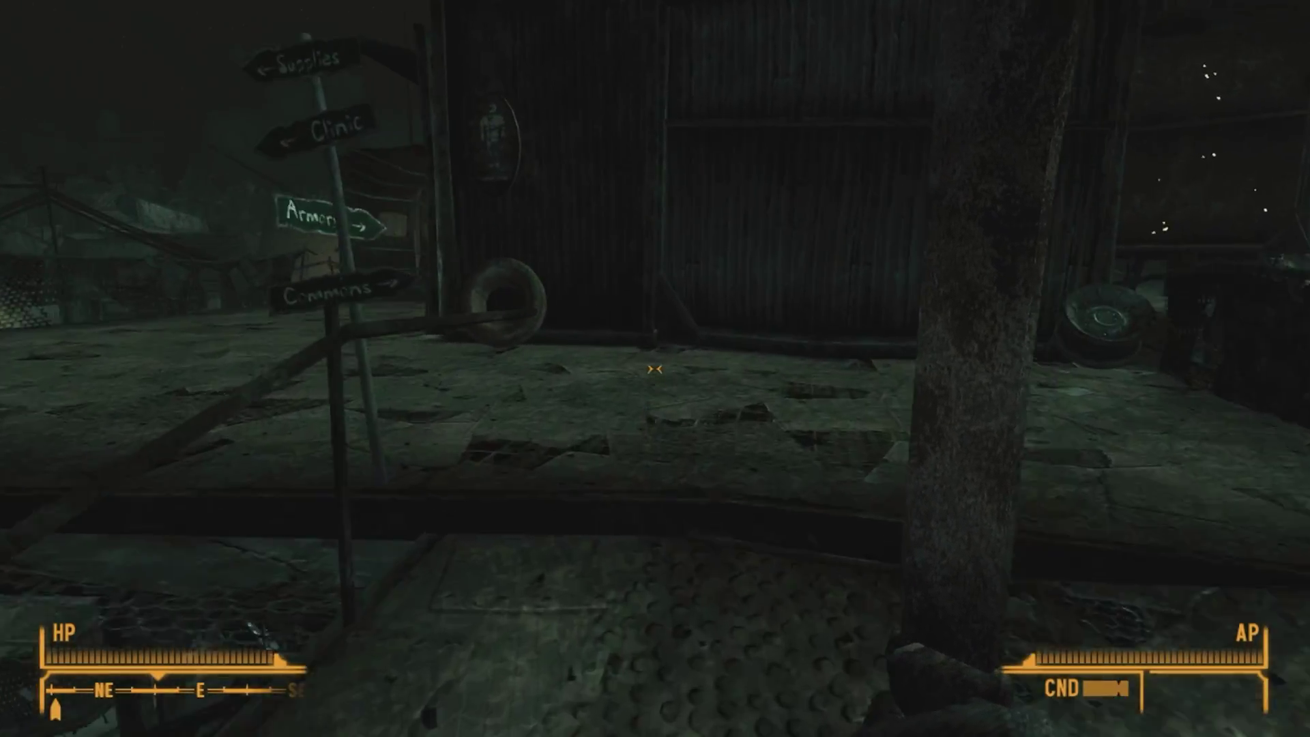
pyautogui.press('w')
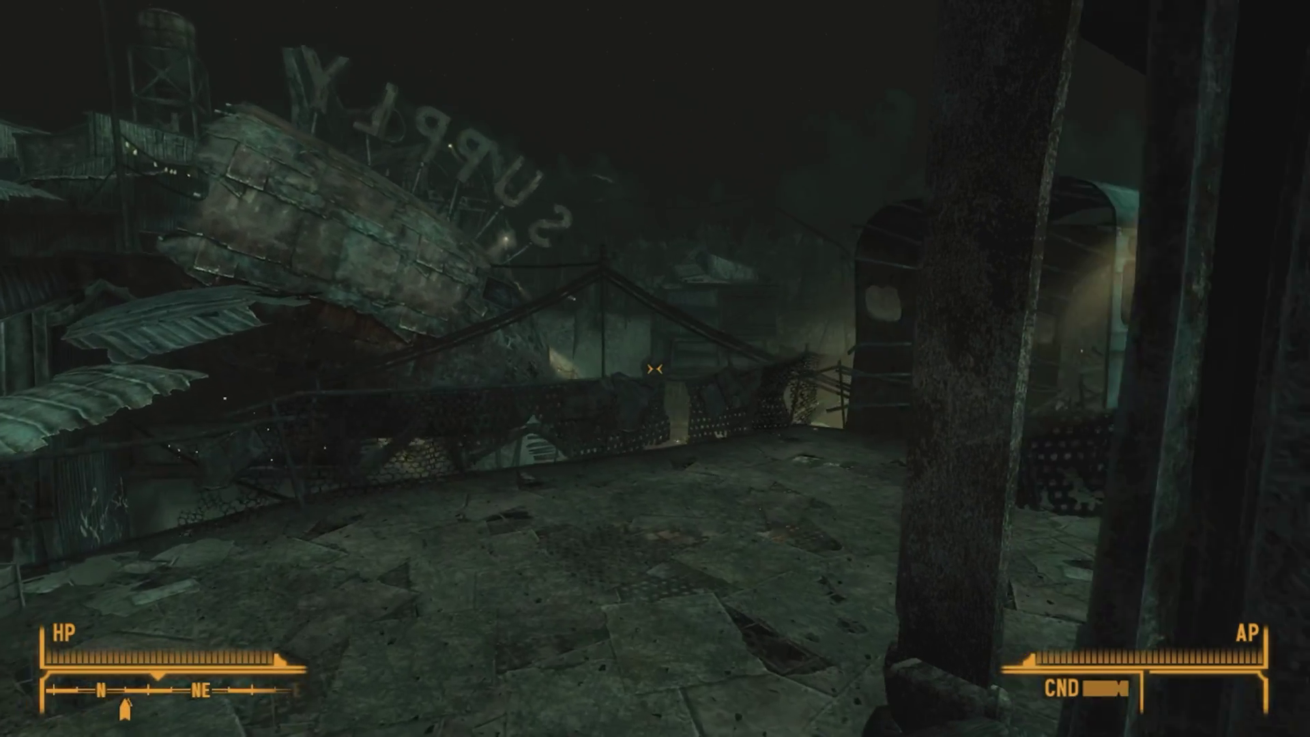
pyautogui.press('w')
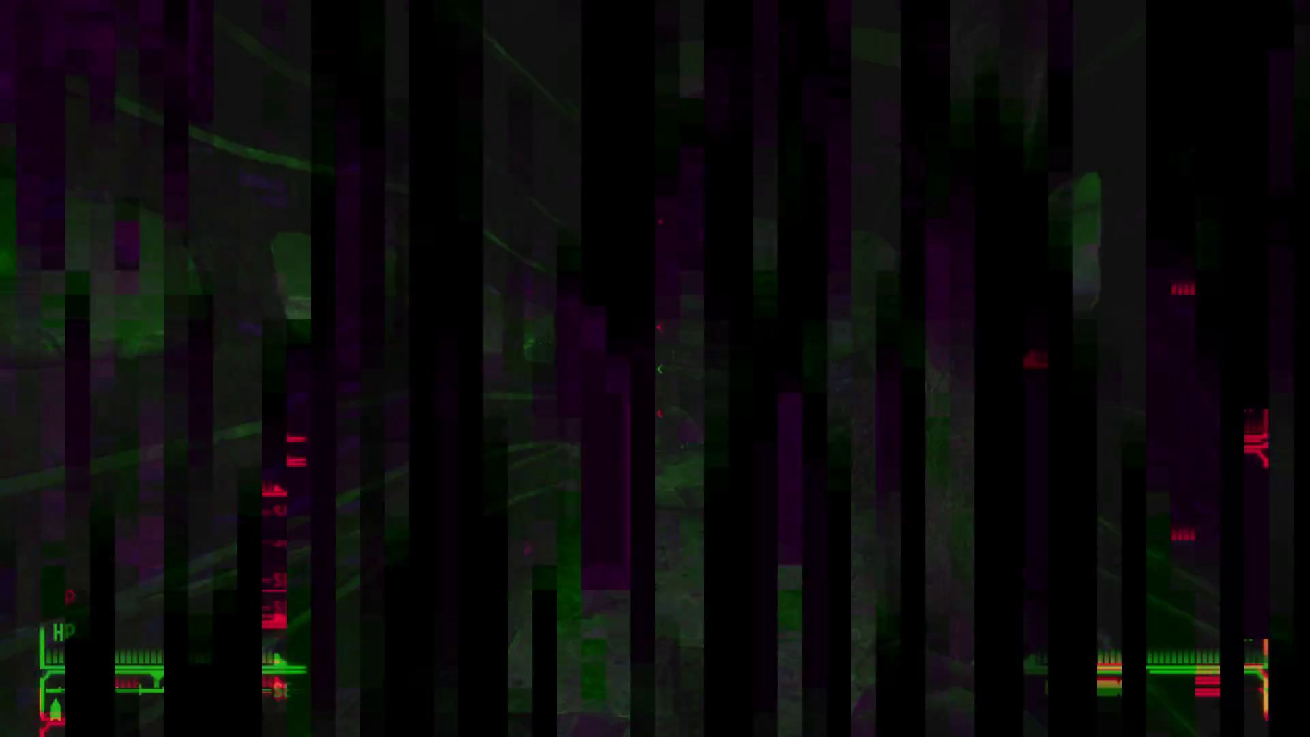